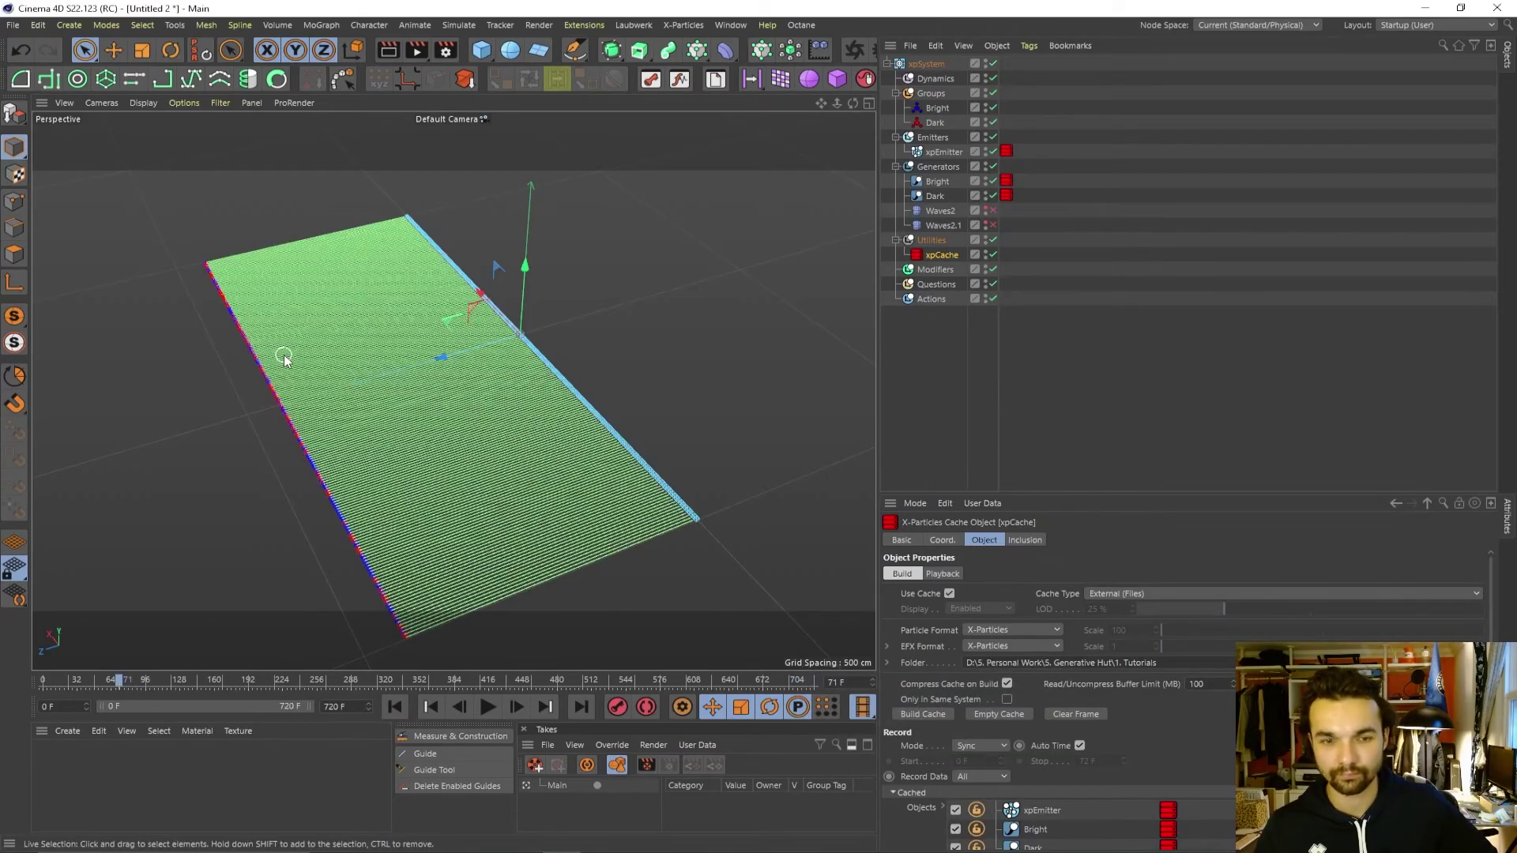
Examine the cached particle trails from several angles and at early, late and middle frames of the timeline.
{"action": "middle_click_drag", "start_coordinate": [456, 490], "coordinate": [521, 393], "text": "alt"}
{"action": "right_click_drag", "start_coordinate": [521, 392], "coordinate": [562, 371], "text": "alt"}
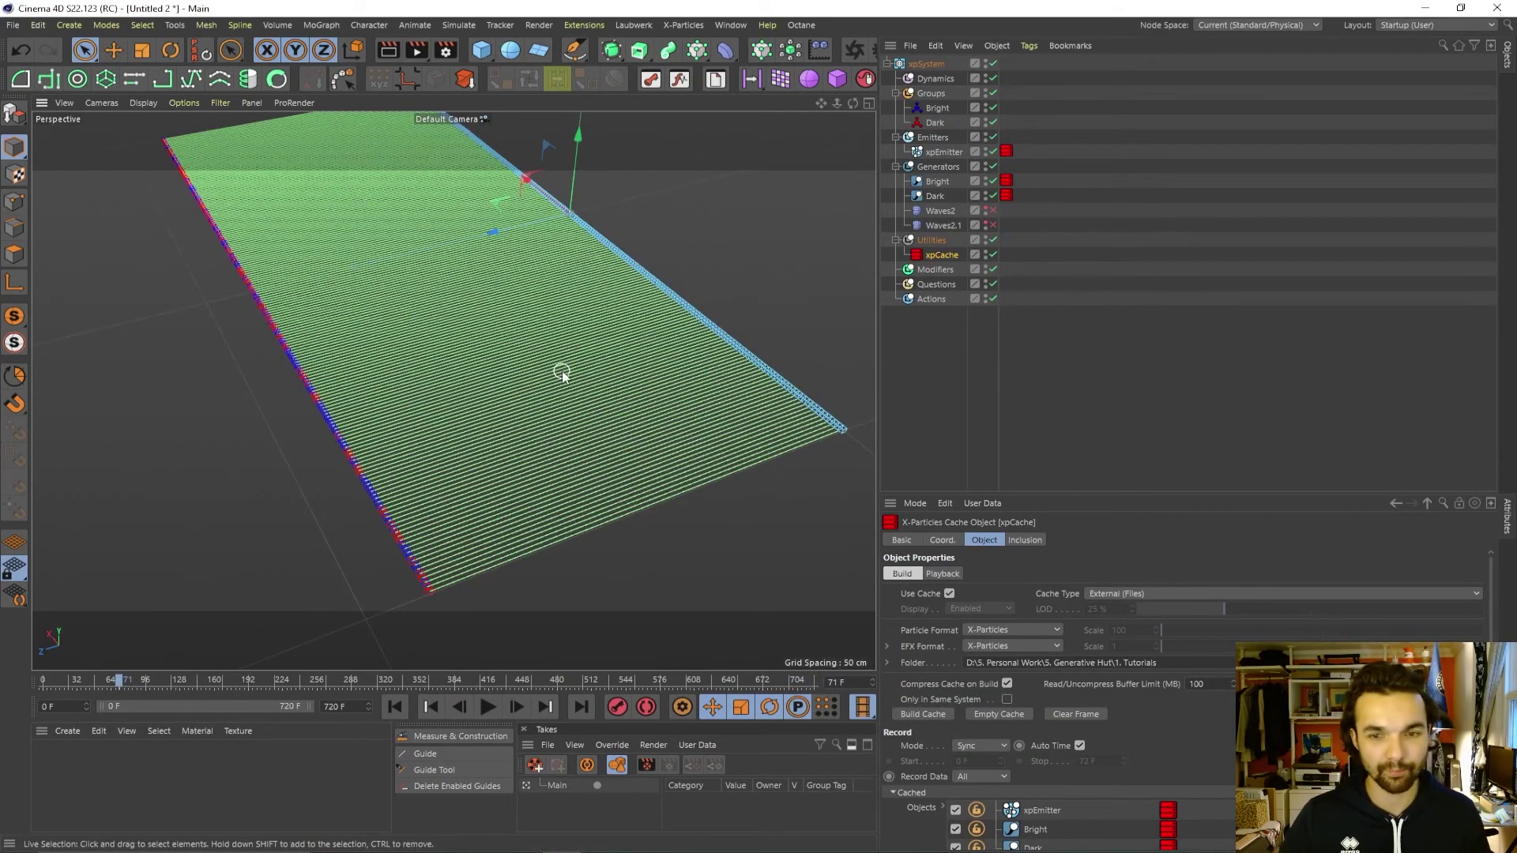
{"action": "left_click_drag", "start_coordinate": [562, 371], "coordinate": [534, 356], "text": "alt"}
{"action": "right_click_drag", "start_coordinate": [534, 356], "coordinate": [491, 319], "text": "alt"}
{"action": "middle_click_drag", "start_coordinate": [490, 319], "coordinate": [528, 452], "text": "alt"}
{"action": "left_click_drag", "start_coordinate": [529, 452], "coordinate": [546, 454], "text": "alt"}
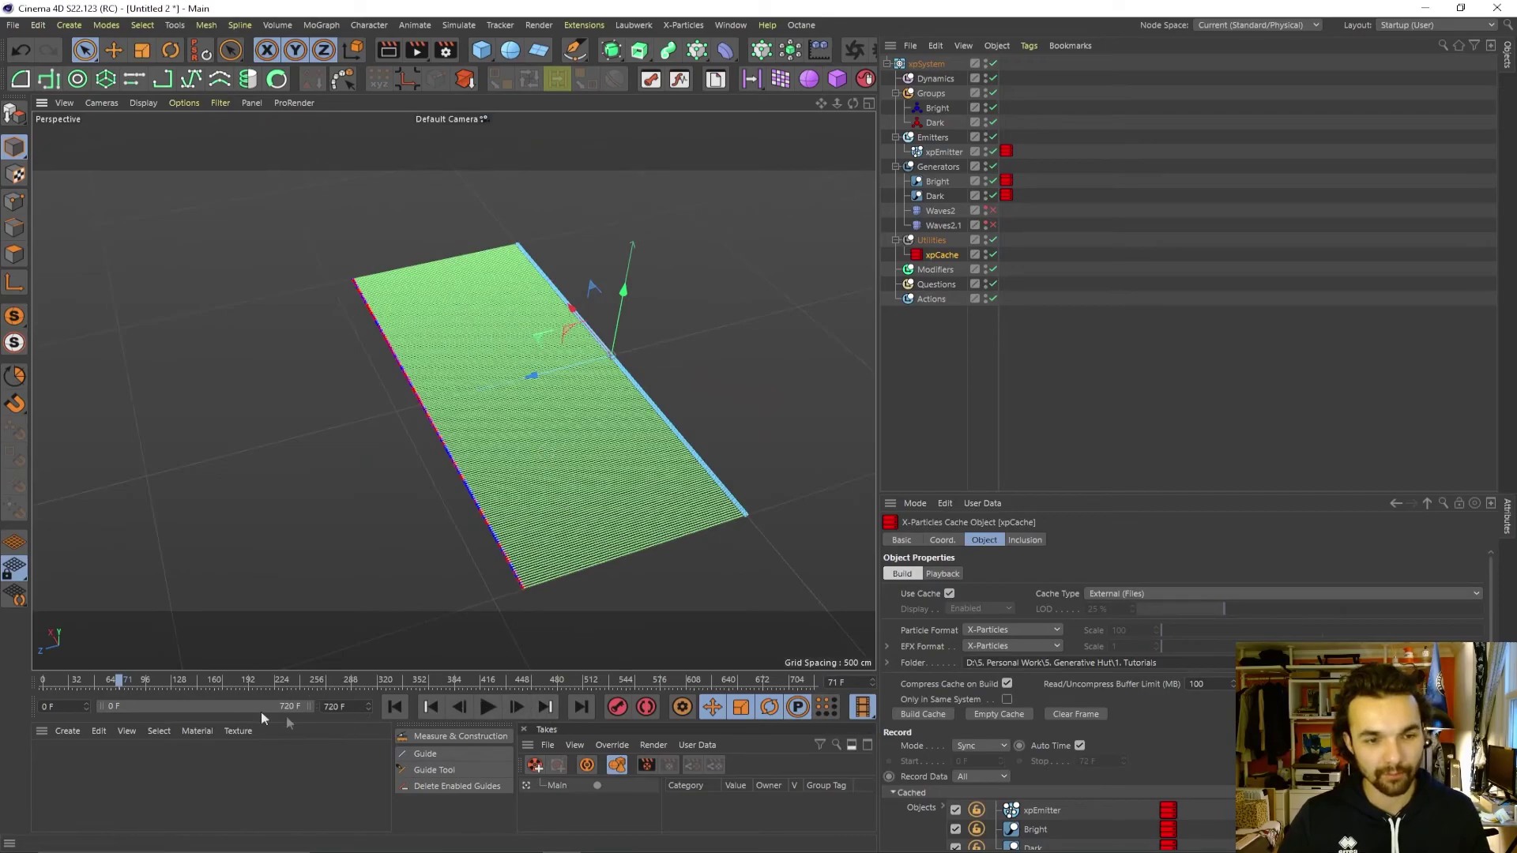
{"action": "left_click", "coordinate": [633, 681]}
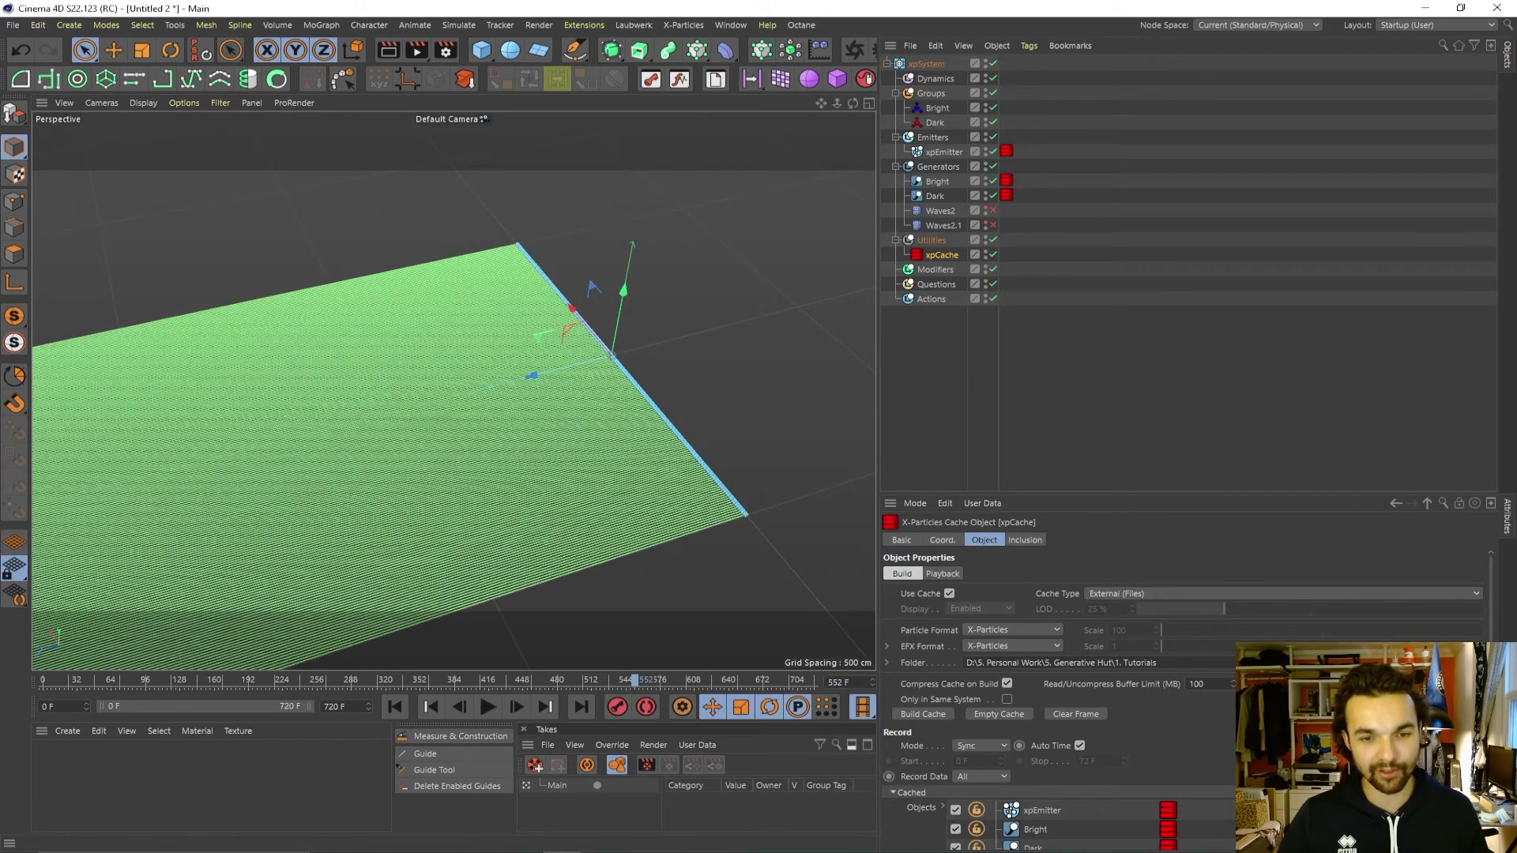
{"action": "left_click", "coordinate": [804, 679]}
{"action": "left_click_drag", "start_coordinate": [758, 463], "coordinate": [498, 659], "text": "alt"}
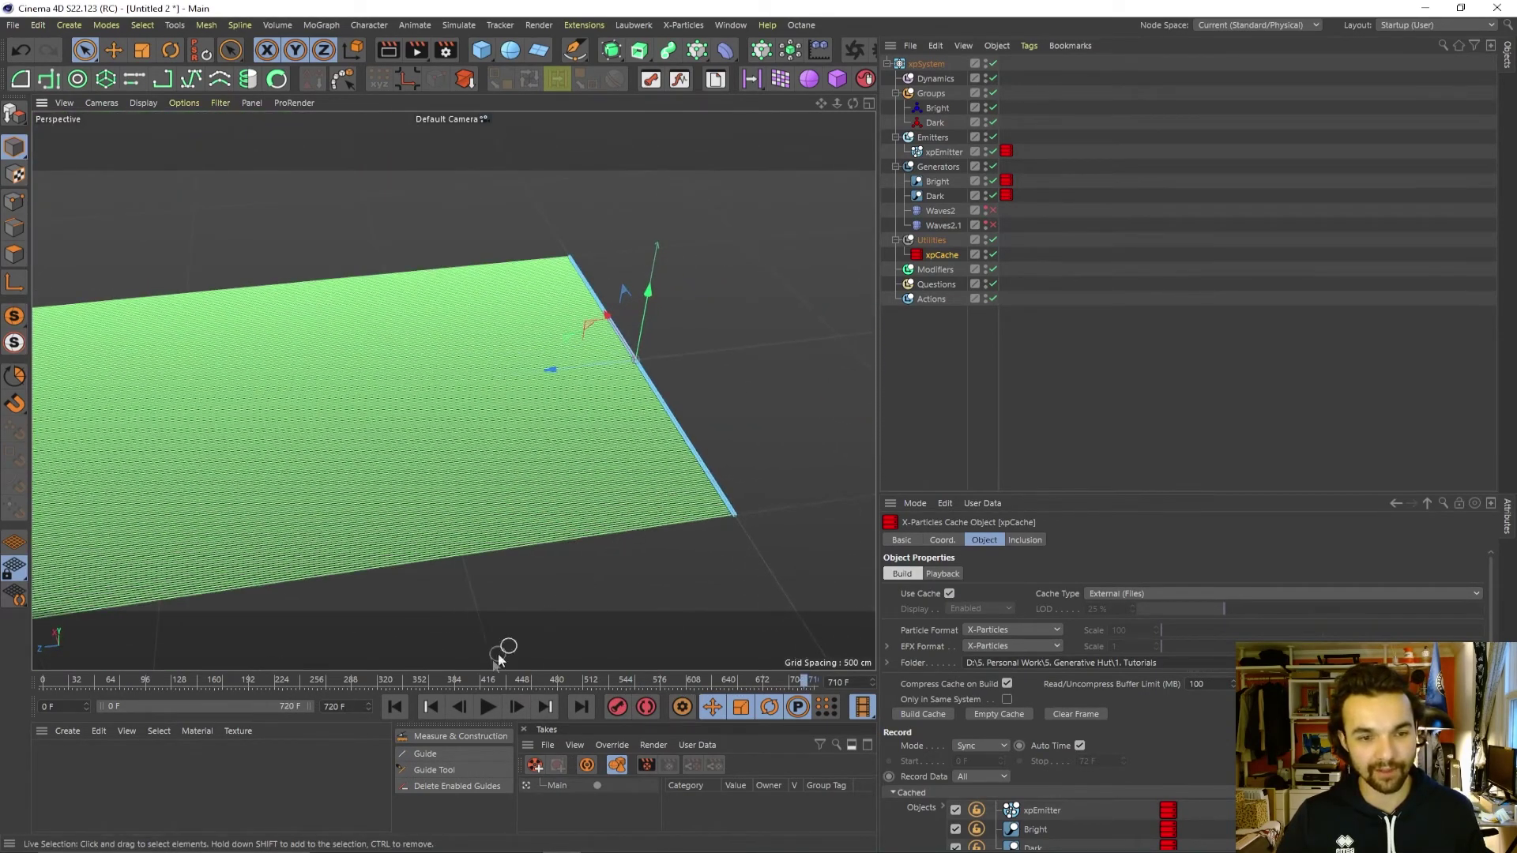
{"action": "left_click_drag", "start_coordinate": [387, 684], "coordinate": [252, 681]}
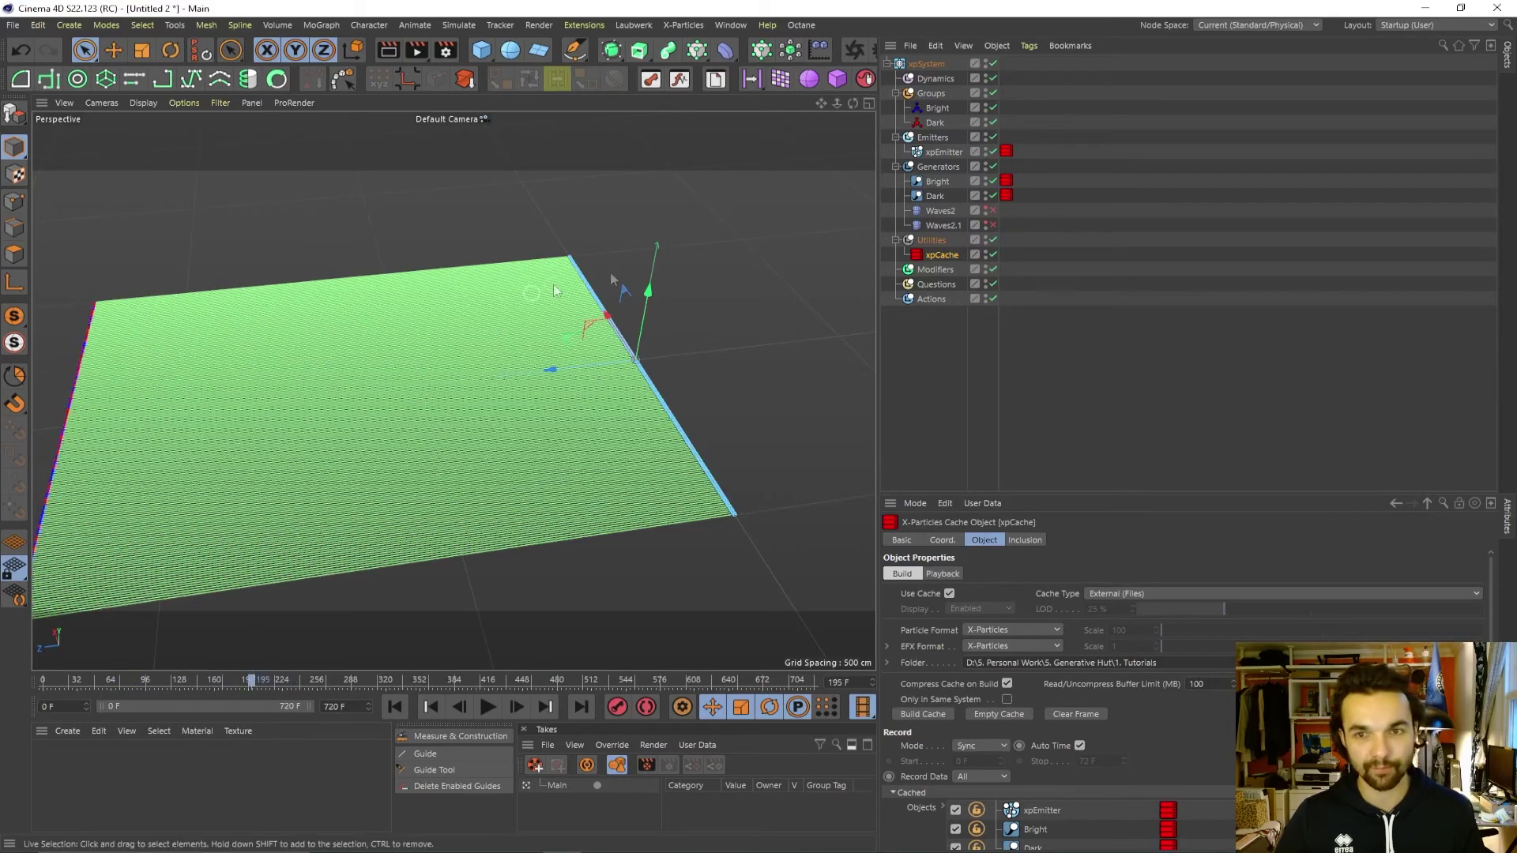
Enlarge the attributes area and inspect the cache tag of the emitter.
{"action": "left_click_drag", "start_coordinate": [1070, 493], "coordinate": [1059, 384]}
{"action": "left_click", "coordinate": [1007, 196]}
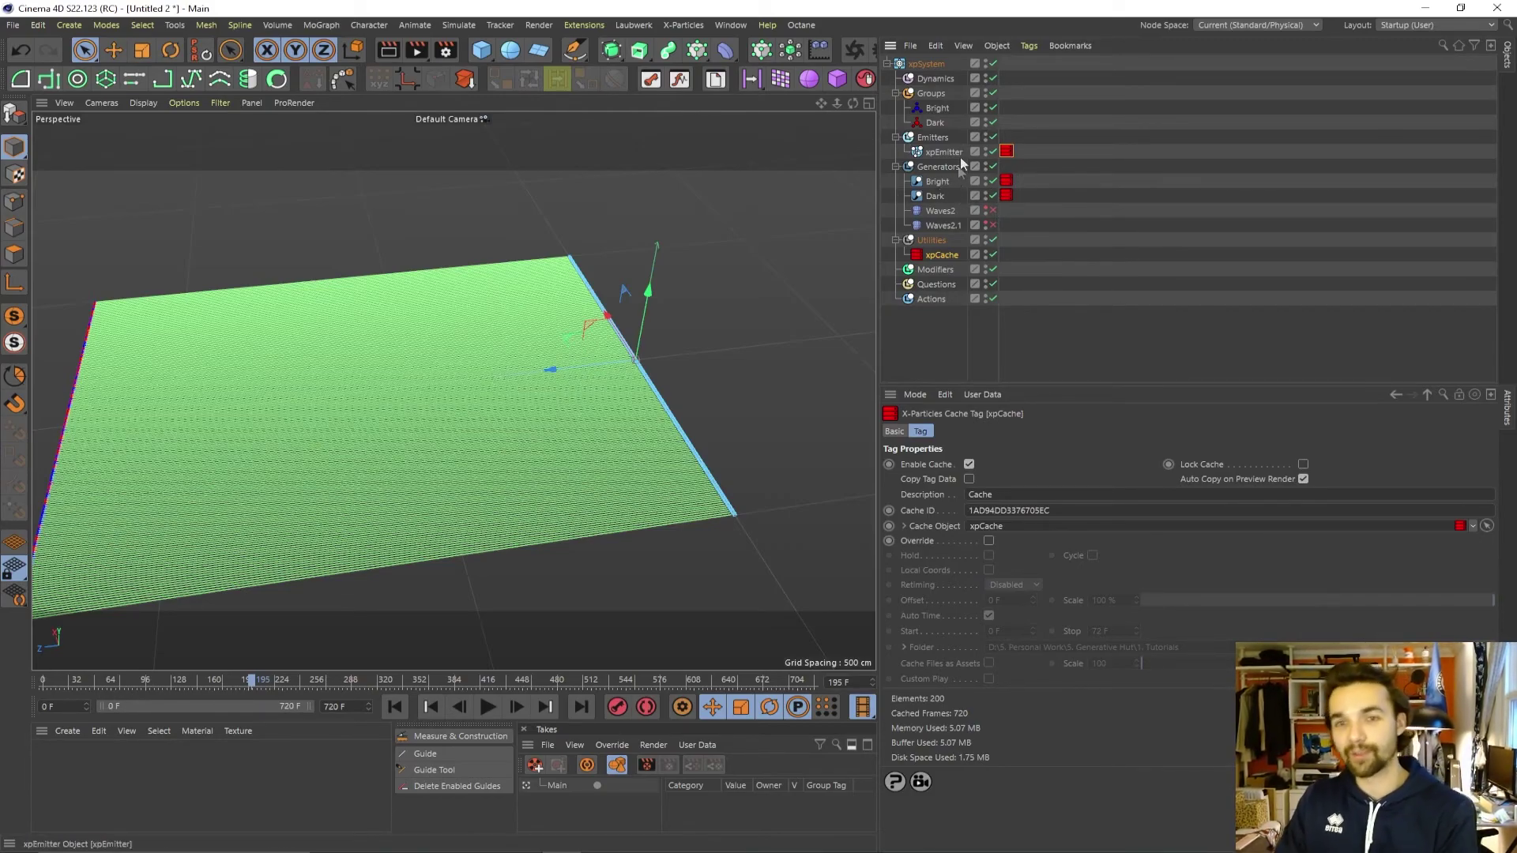
Enable the Waves2 and Waves2.1 displacers under the generators.
{"action": "right_click_drag", "start_coordinate": [242, 413], "coordinate": [324, 395], "text": "alt"}
{"action": "middle_click_drag", "start_coordinate": [332, 391], "coordinate": [459, 343], "text": "alt"}
{"action": "right_click_drag", "start_coordinate": [460, 343], "coordinate": [379, 348], "text": "alt"}
{"action": "left_click_drag", "start_coordinate": [414, 348], "coordinate": [463, 379], "text": "alt"}
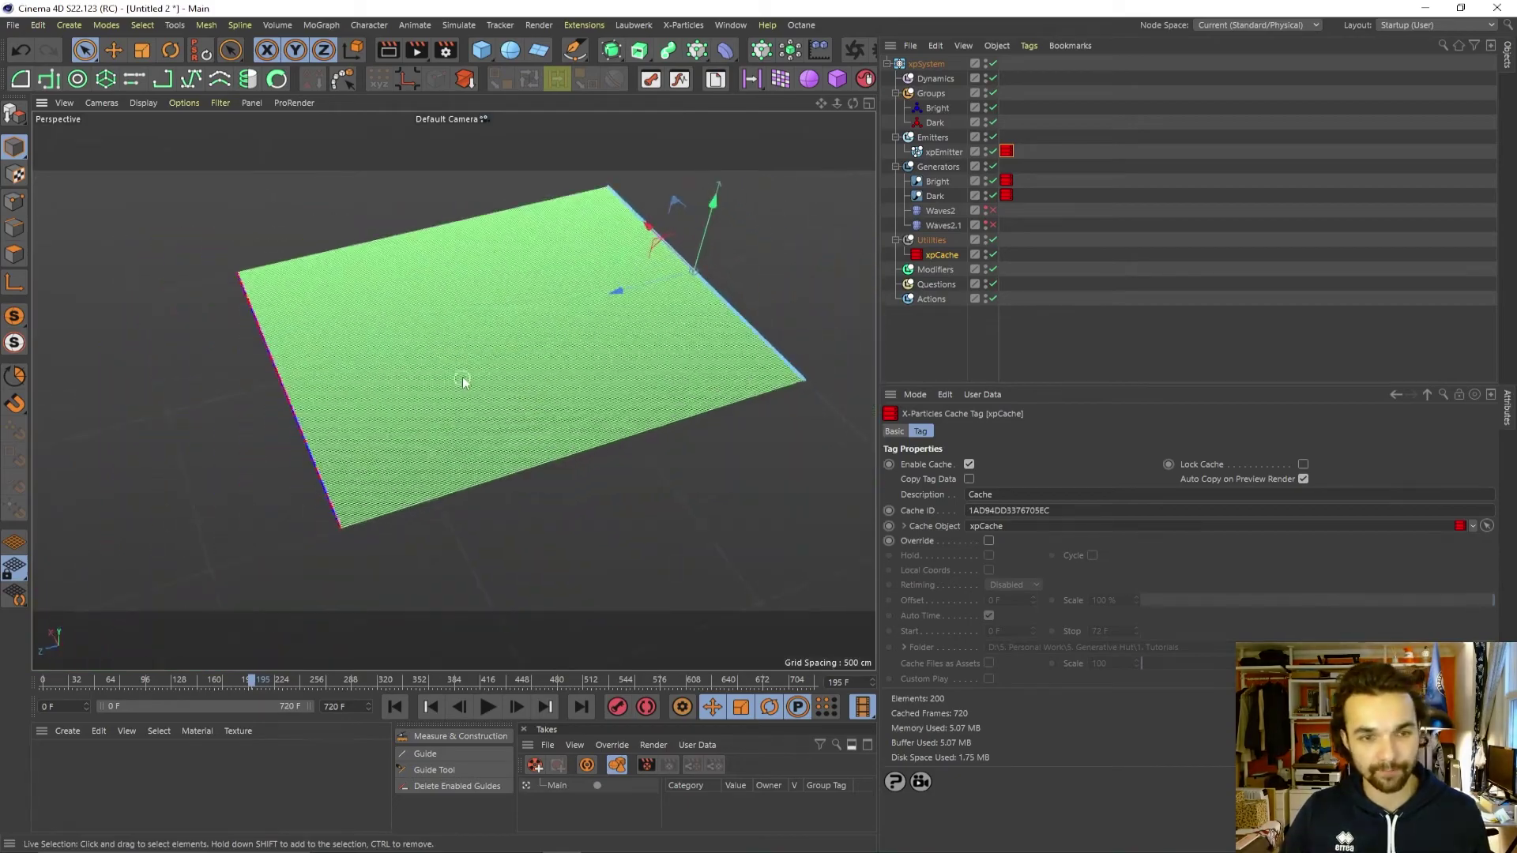
{"action": "right_click_drag", "start_coordinate": [466, 378], "coordinate": [536, 365], "text": "alt"}
{"action": "scroll", "coordinate": [505, 367], "scroll_direction": "down", "scroll_amount": 3}
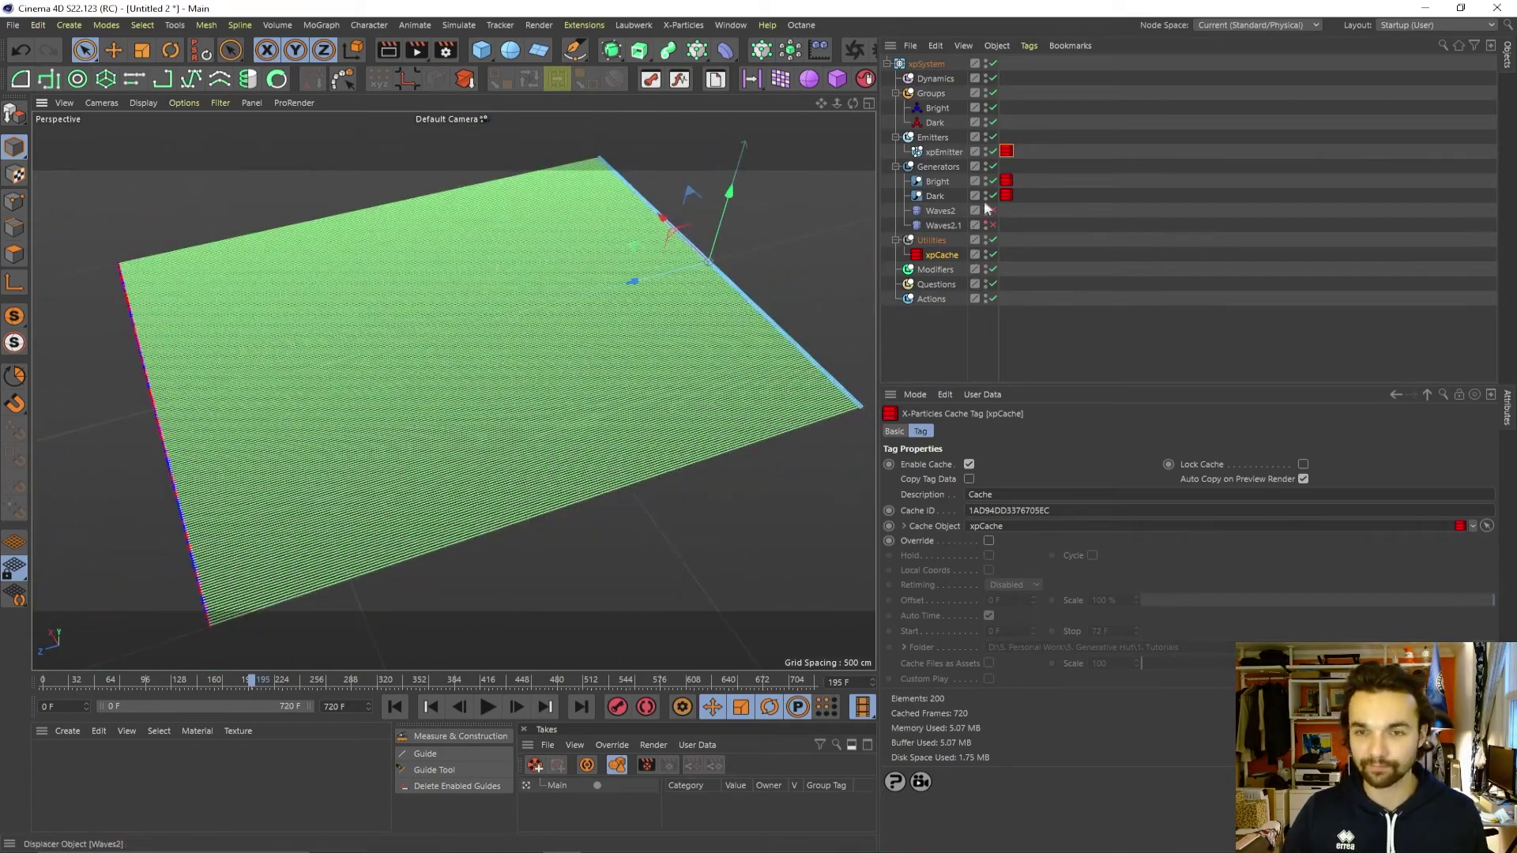
{"action": "left_click", "coordinate": [992, 210]}
{"action": "left_click", "coordinate": [993, 226]}
{"action": "scroll", "coordinate": [505, 372], "scroll_direction": "up", "scroll_amount": 4}
{"action": "scroll", "coordinate": [628, 466], "scroll_direction": "down", "scroll_amount": 2}
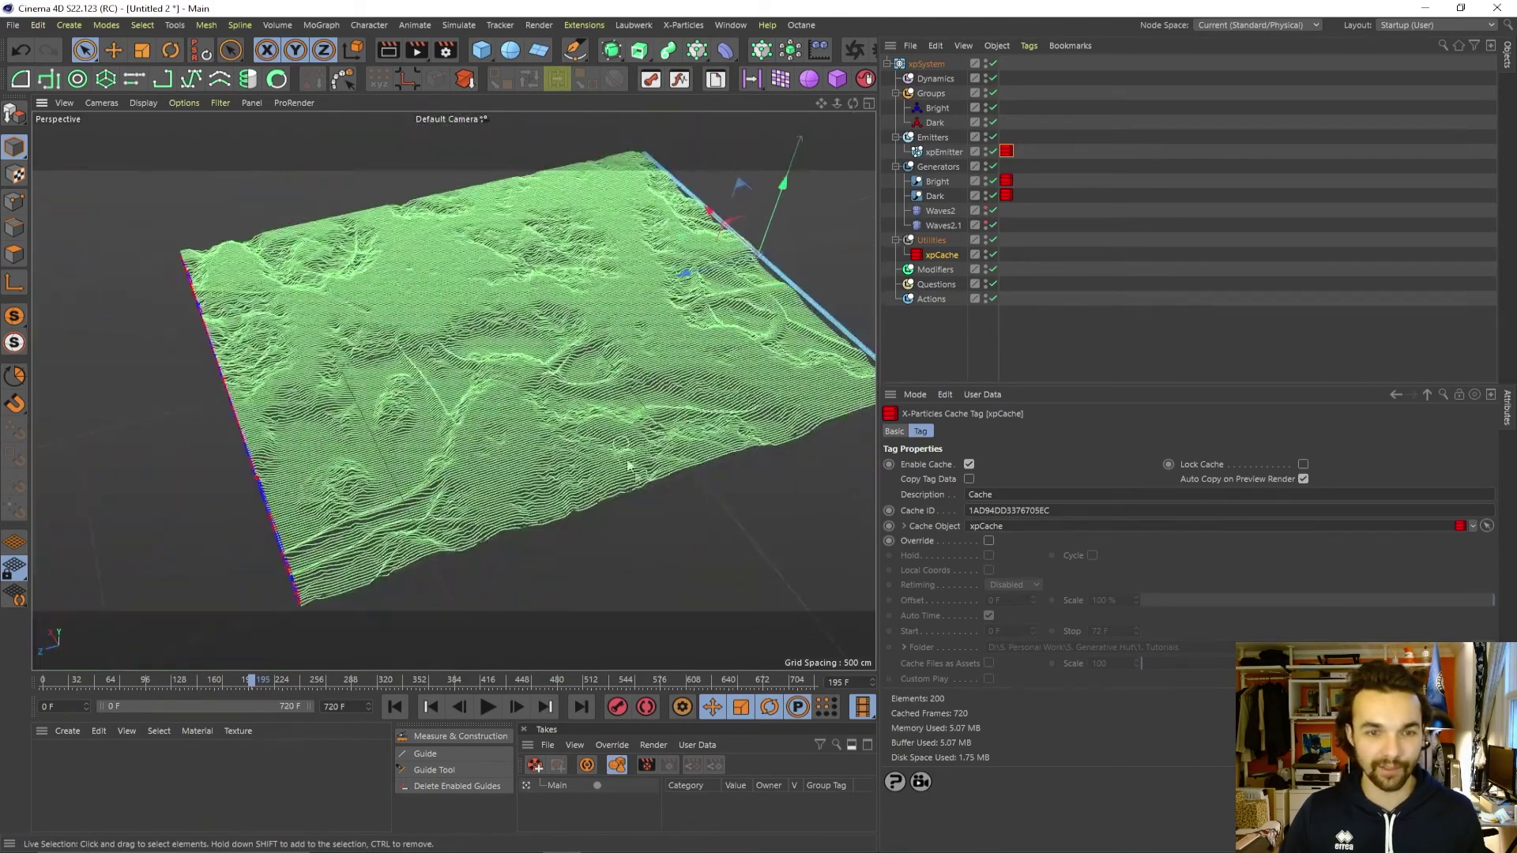
Play the animation of the displaced trails, stop it and examine the terrain from several angles.
{"action": "scroll", "coordinate": [643, 355], "scroll_direction": "up", "scroll_amount": 6}
{"action": "left_click", "coordinate": [488, 707]}
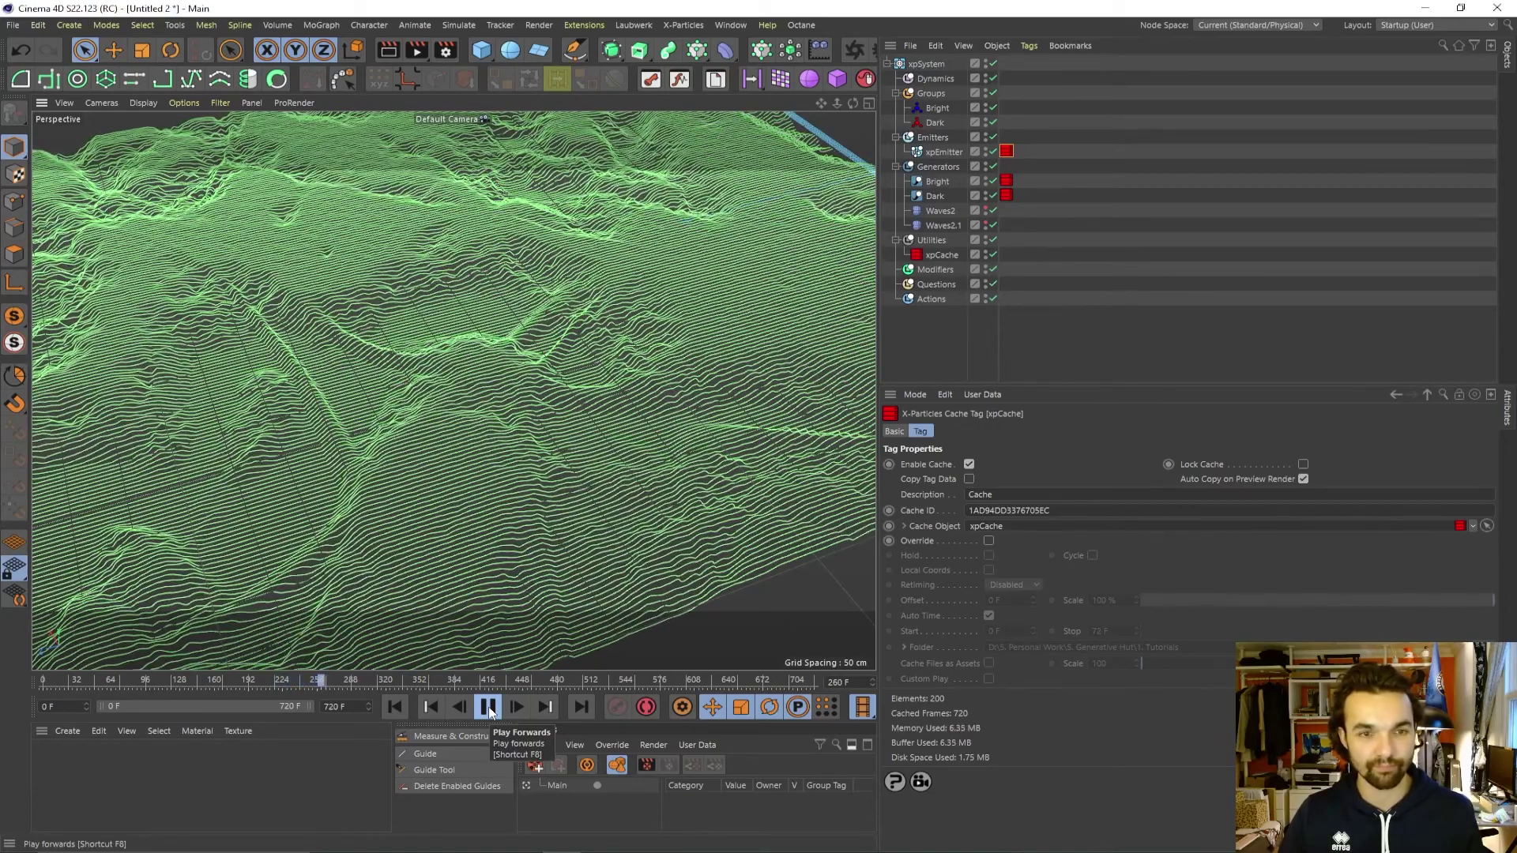
{"action": "left_click", "coordinate": [488, 707]}
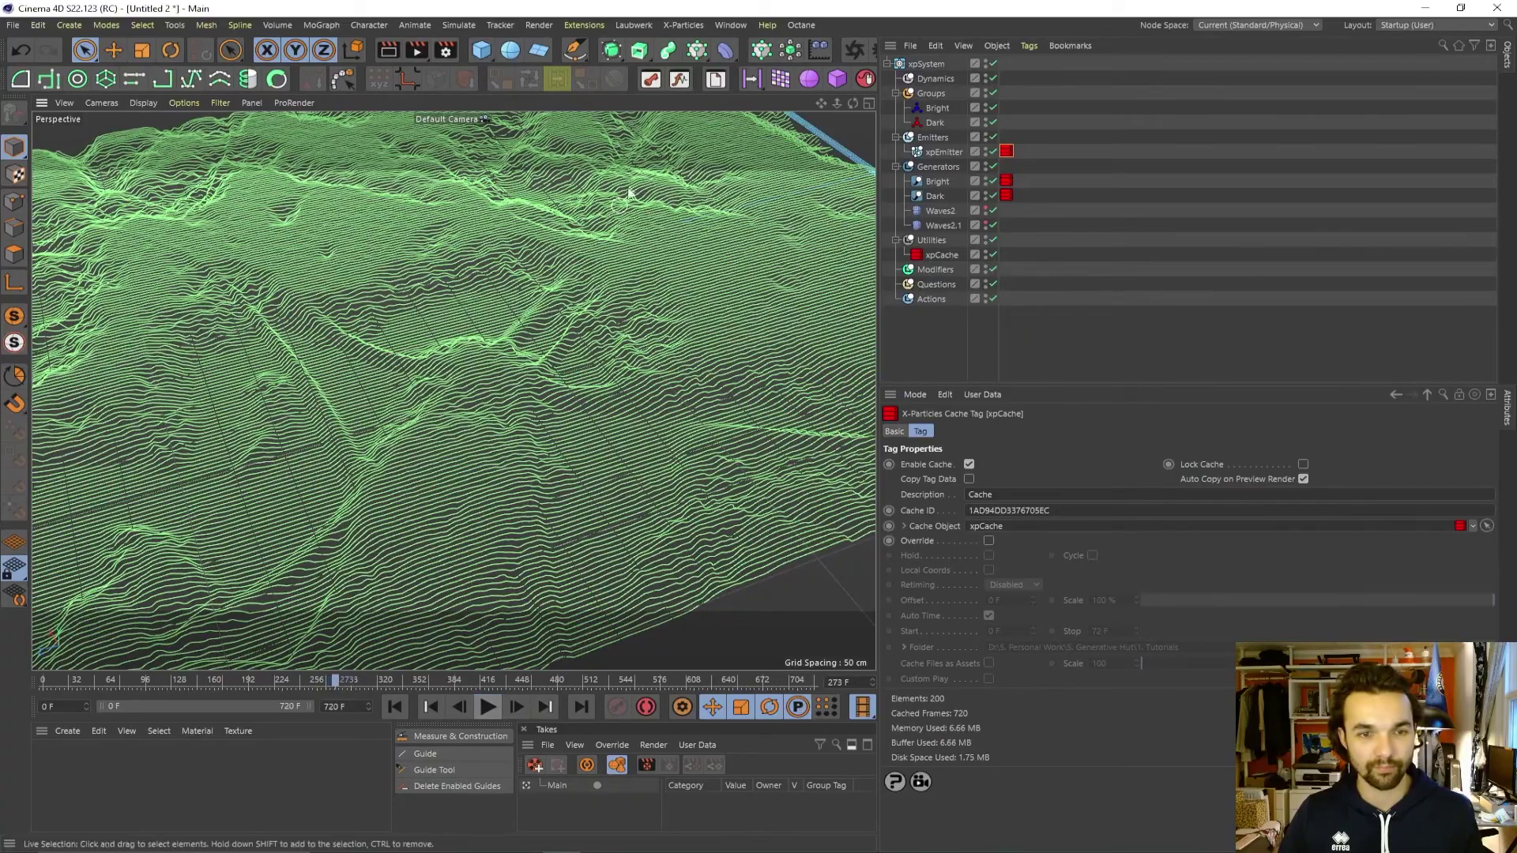
{"action": "scroll", "coordinate": [628, 193], "scroll_direction": "down", "scroll_amount": 5}
{"action": "left_click_drag", "start_coordinate": [628, 193], "coordinate": [537, 277], "text": "alt"}
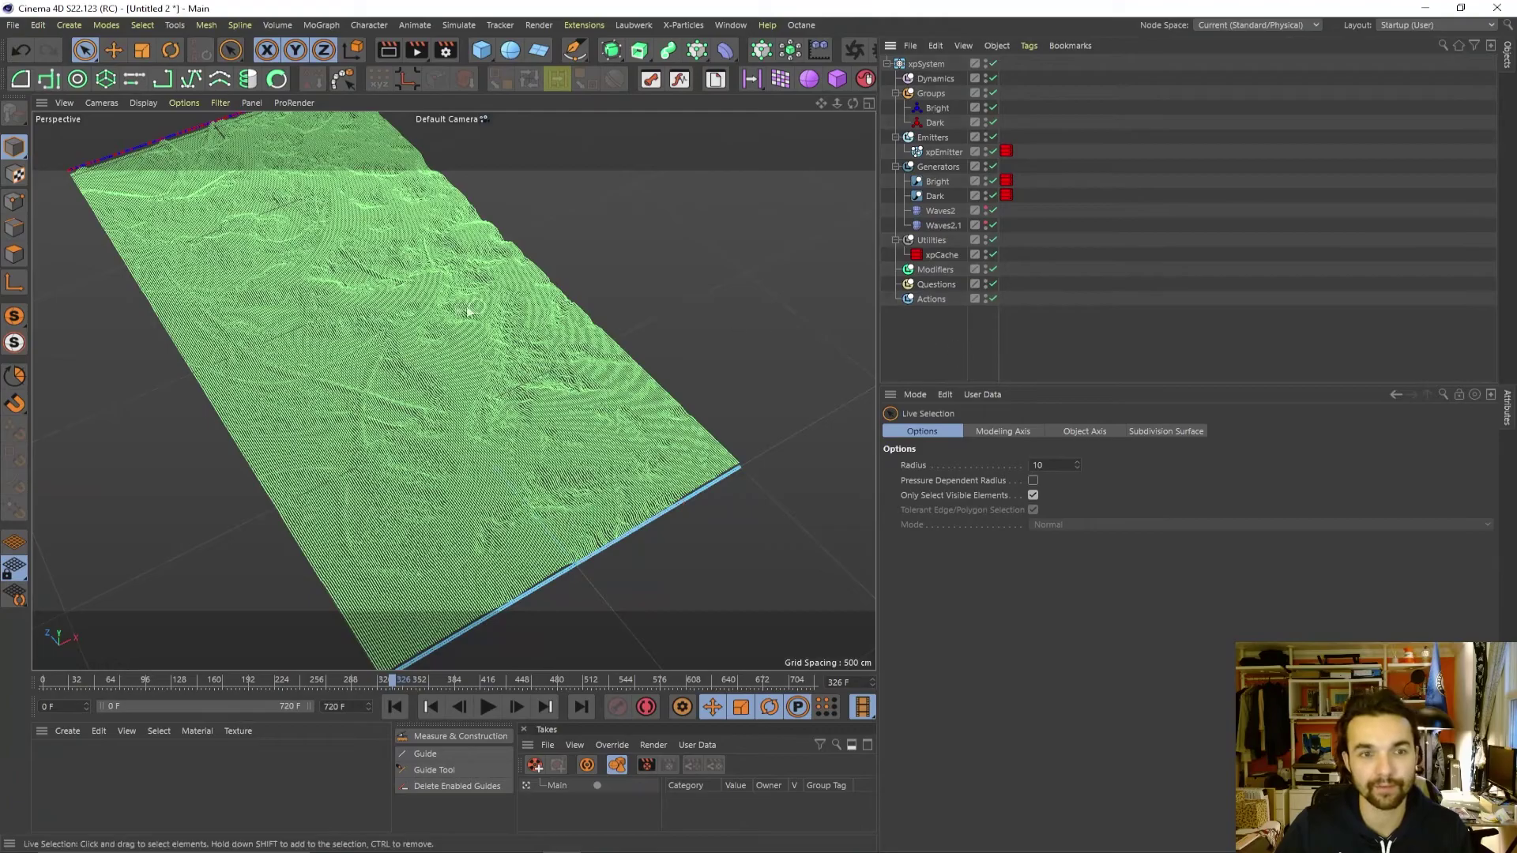
{"action": "left_click_drag", "start_coordinate": [469, 311], "coordinate": [691, 328], "text": "alt"}
{"action": "left_click", "coordinate": [935, 122]}
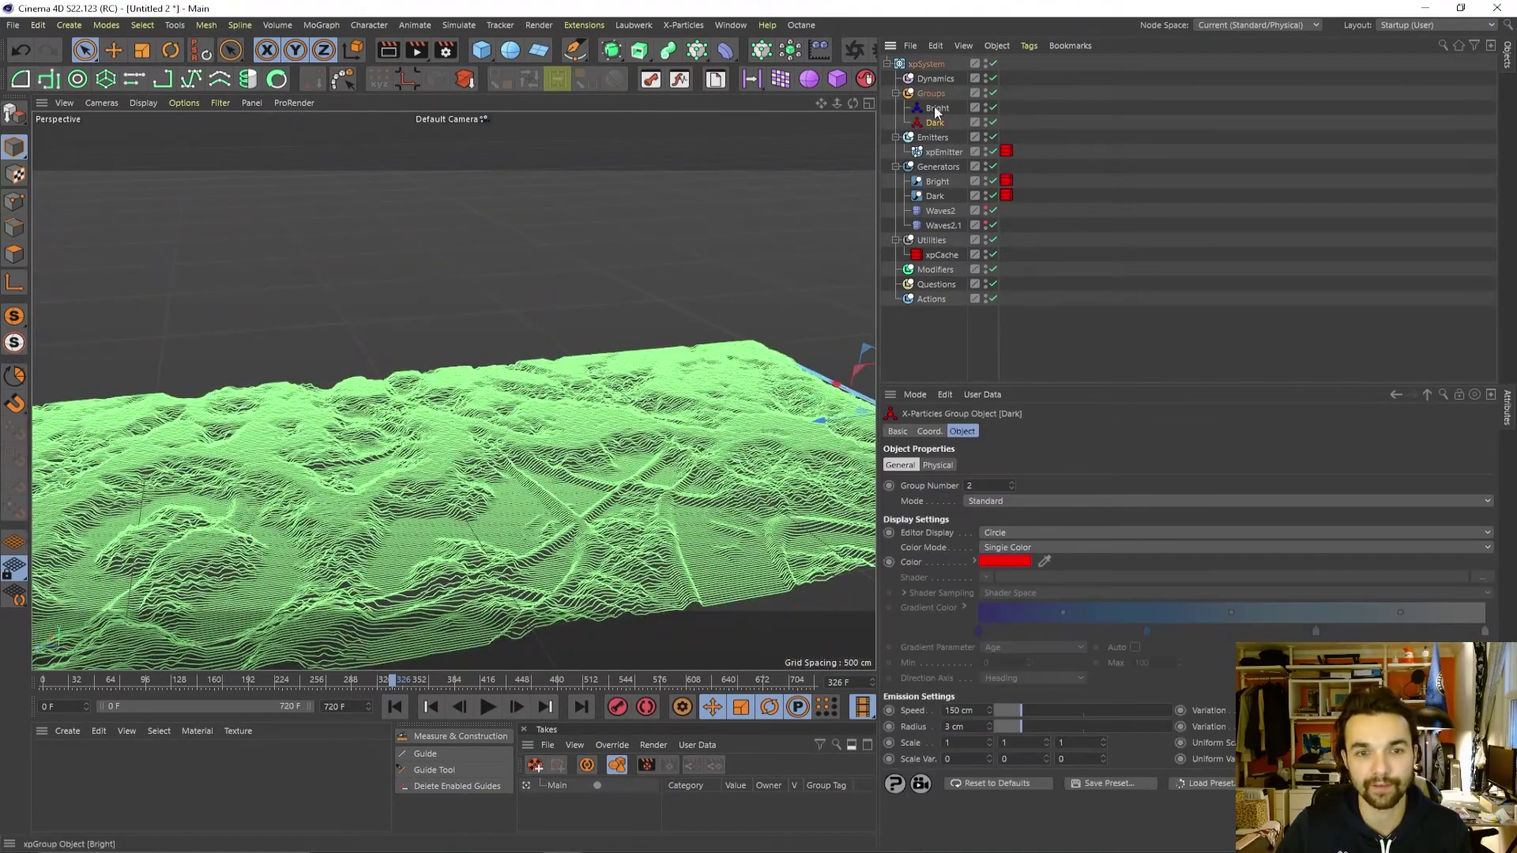
{"action": "left_click", "coordinate": [619, 211]}
{"action": "left_click_drag", "start_coordinate": [619, 212], "coordinate": [557, 621], "text": "alt"}
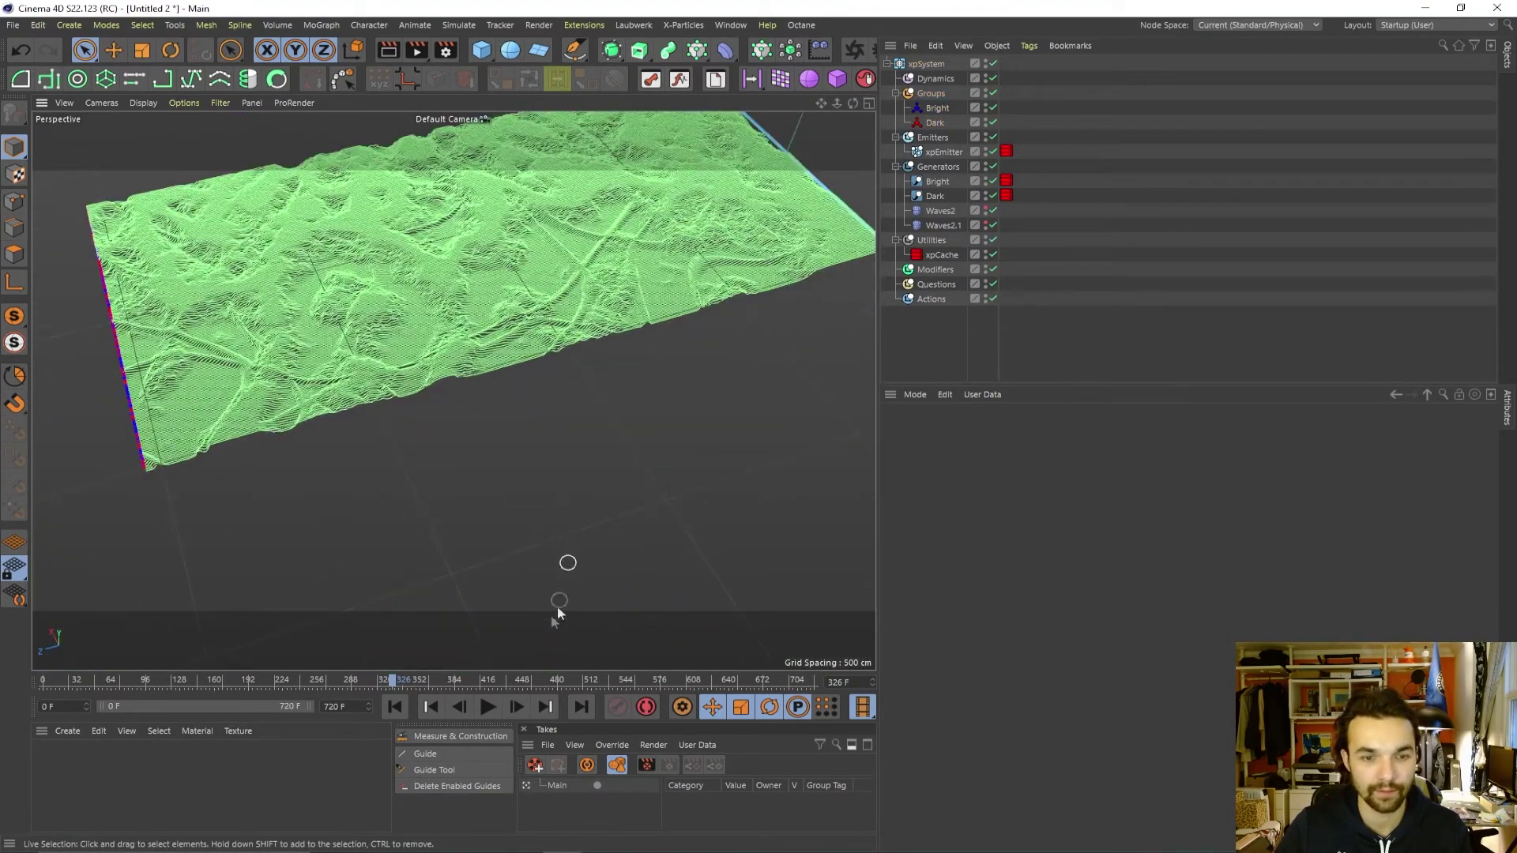
Move the animation to about frame 308 and examine the displaced trails up close and from the opposite side.
{"action": "left_click", "coordinate": [482, 709]}
{"action": "mouse_move", "coordinate": [357, 671]}
{"action": "left_mouse_down"}
{"action": "mouse_move", "coordinate": [191, 691]}
{"action": "mouse_move", "coordinate": [372, 688]}
{"action": "left_mouse_up"}
{"action": "middle_click_drag", "start_coordinate": [540, 146], "coordinate": [547, 286], "text": "alt"}
{"action": "right_click_drag", "start_coordinate": [548, 286], "coordinate": [572, 342], "text": "alt"}
{"action": "left_click_drag", "start_coordinate": [572, 342], "coordinate": [585, 437], "text": "alt"}
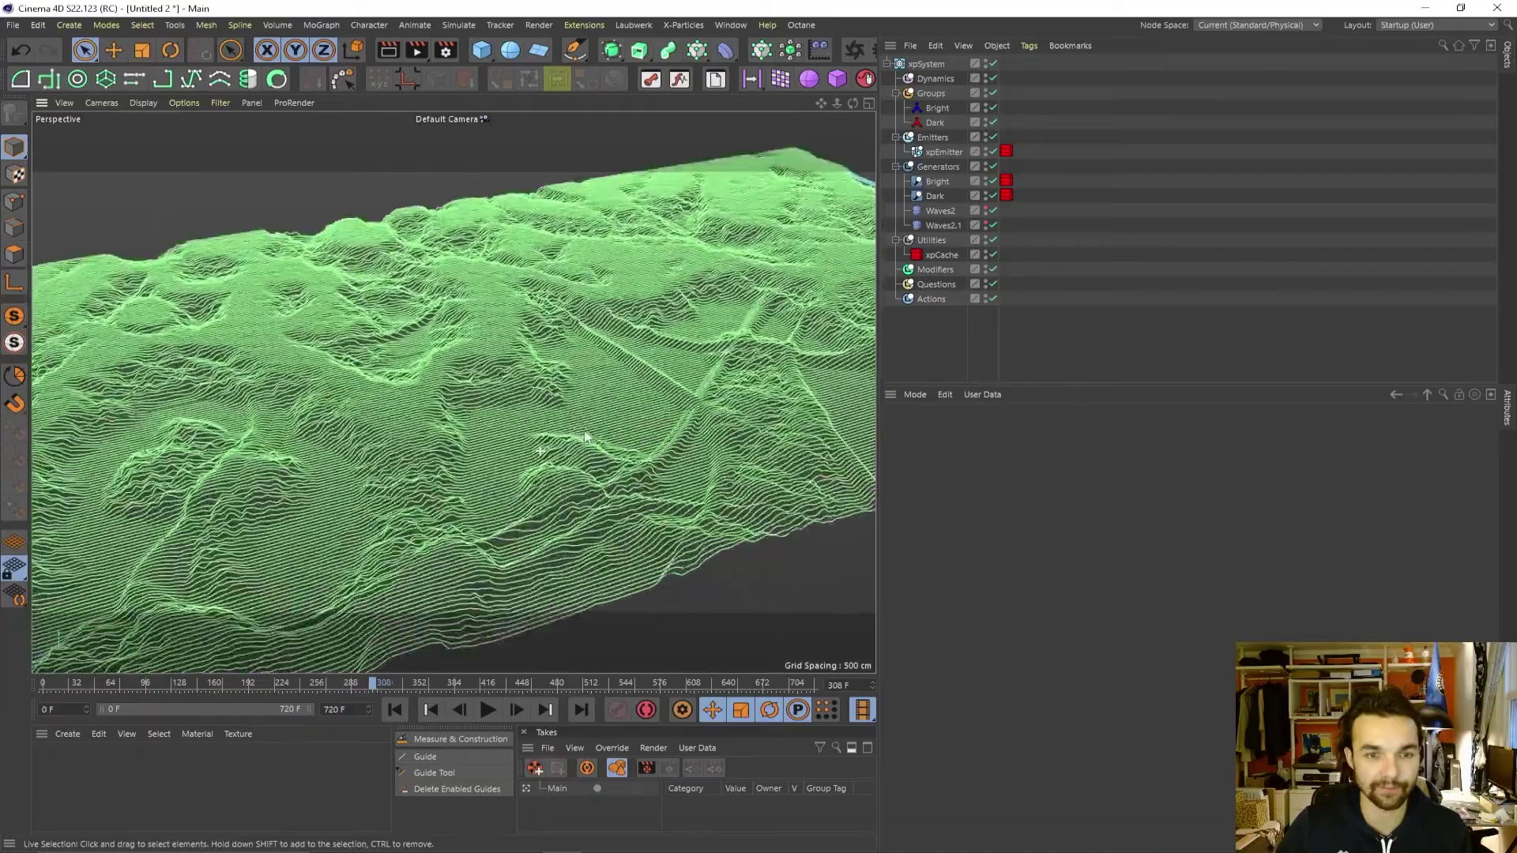
{"action": "right_click_drag", "start_coordinate": [585, 437], "coordinate": [569, 345], "text": "alt"}
{"action": "left_click_drag", "start_coordinate": [569, 344], "coordinate": [699, 294], "text": "alt"}
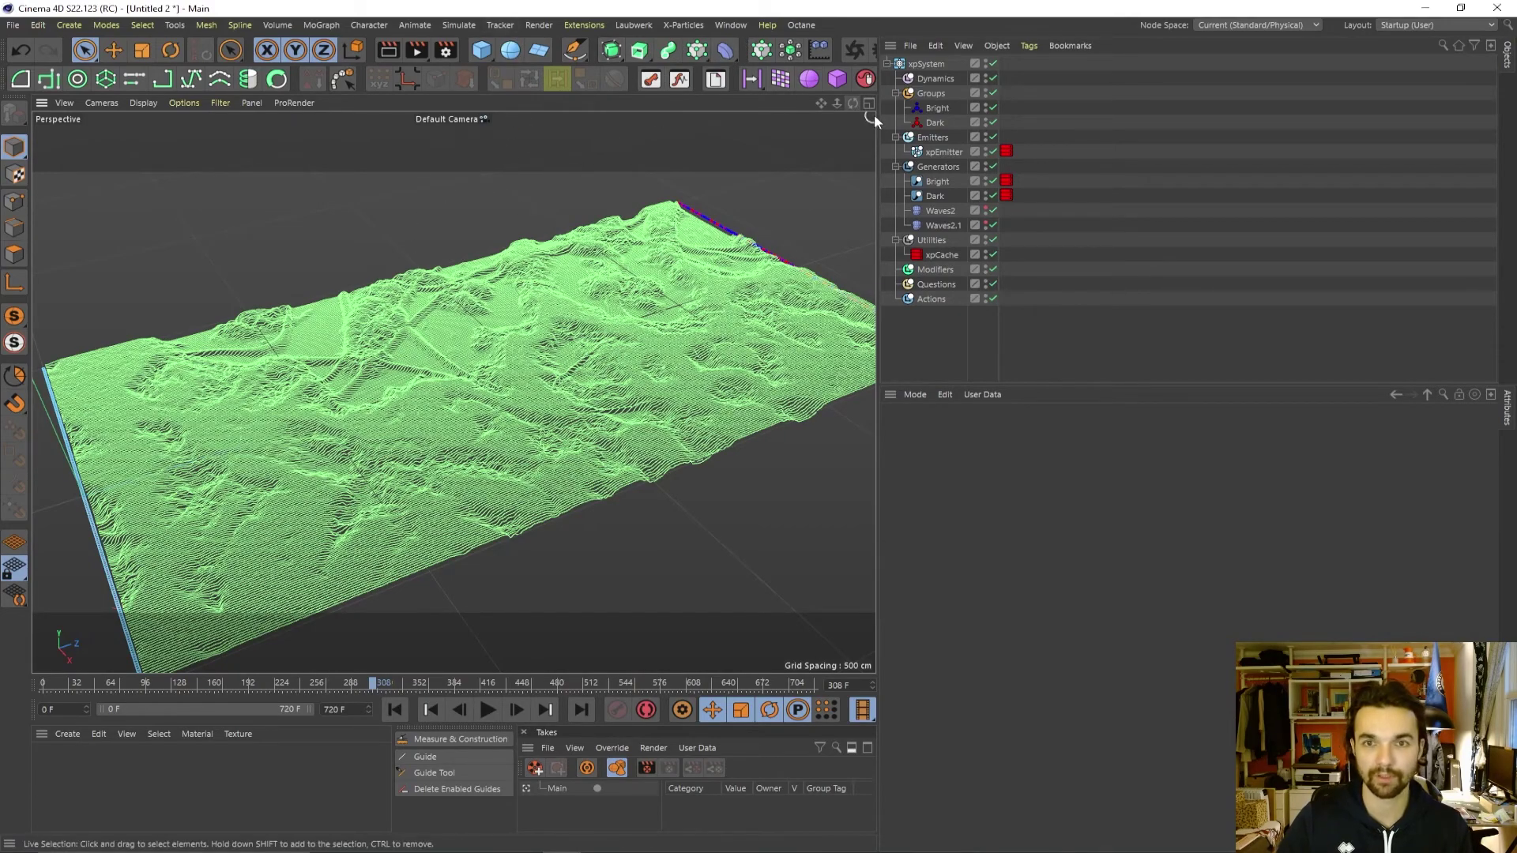
Widen the viewport, create an Octane diffuse material and apply it to the Bright trail generator.
{"action": "left_click_drag", "start_coordinate": [875, 117], "coordinate": [1154, 119]}
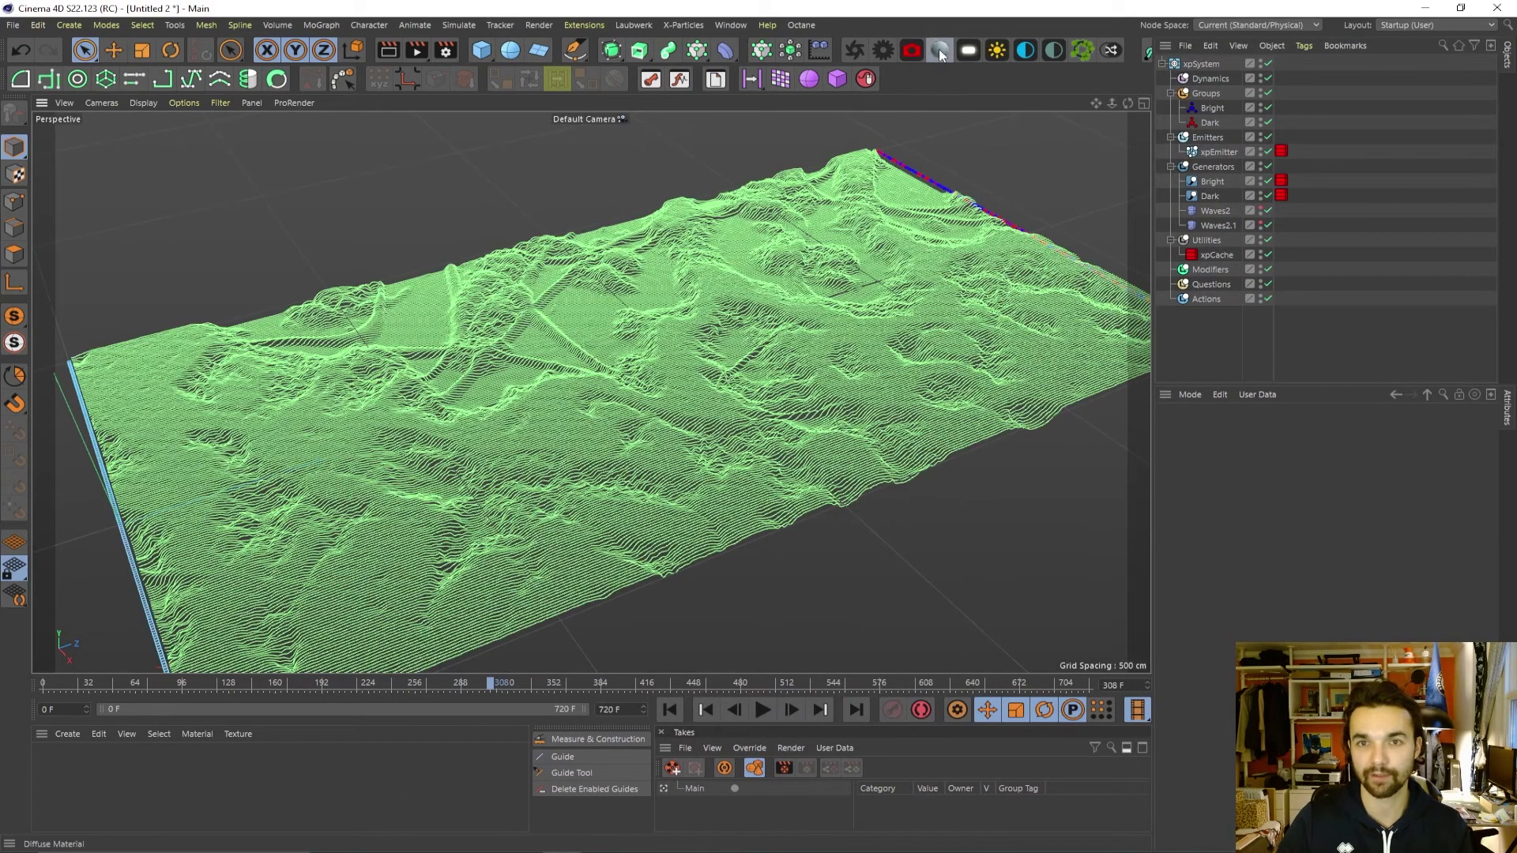
{"action": "left_click", "coordinate": [938, 51]}
{"action": "left_click_drag", "start_coordinate": [60, 769], "coordinate": [1211, 182]}
{"action": "double_click", "coordinate": [1297, 182]}
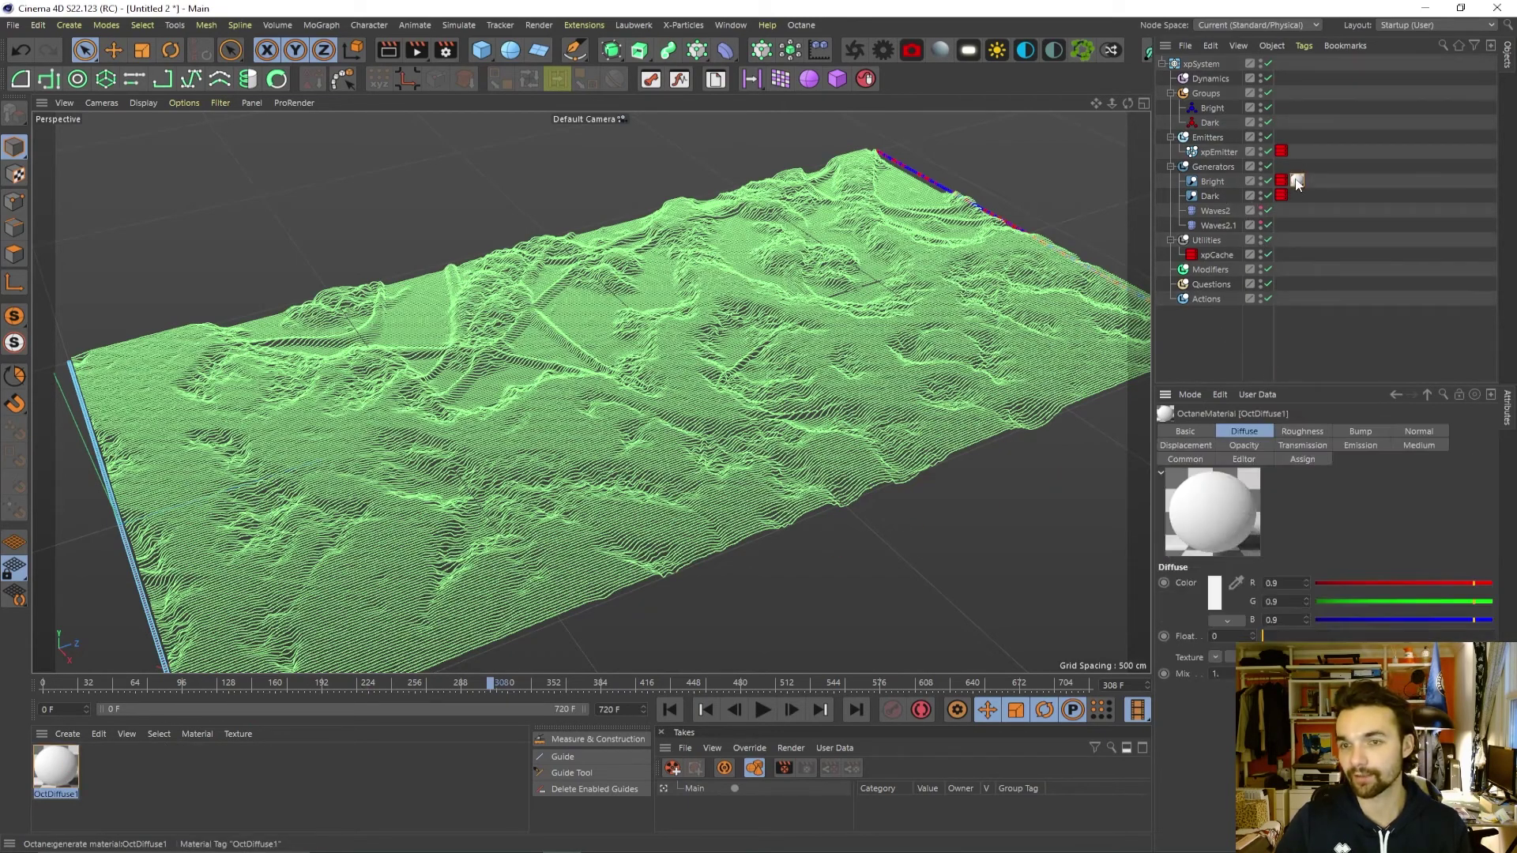
Add a blackbody emission to the Bright trails' diffuse material.
{"action": "double_click", "coordinate": [57, 770]}
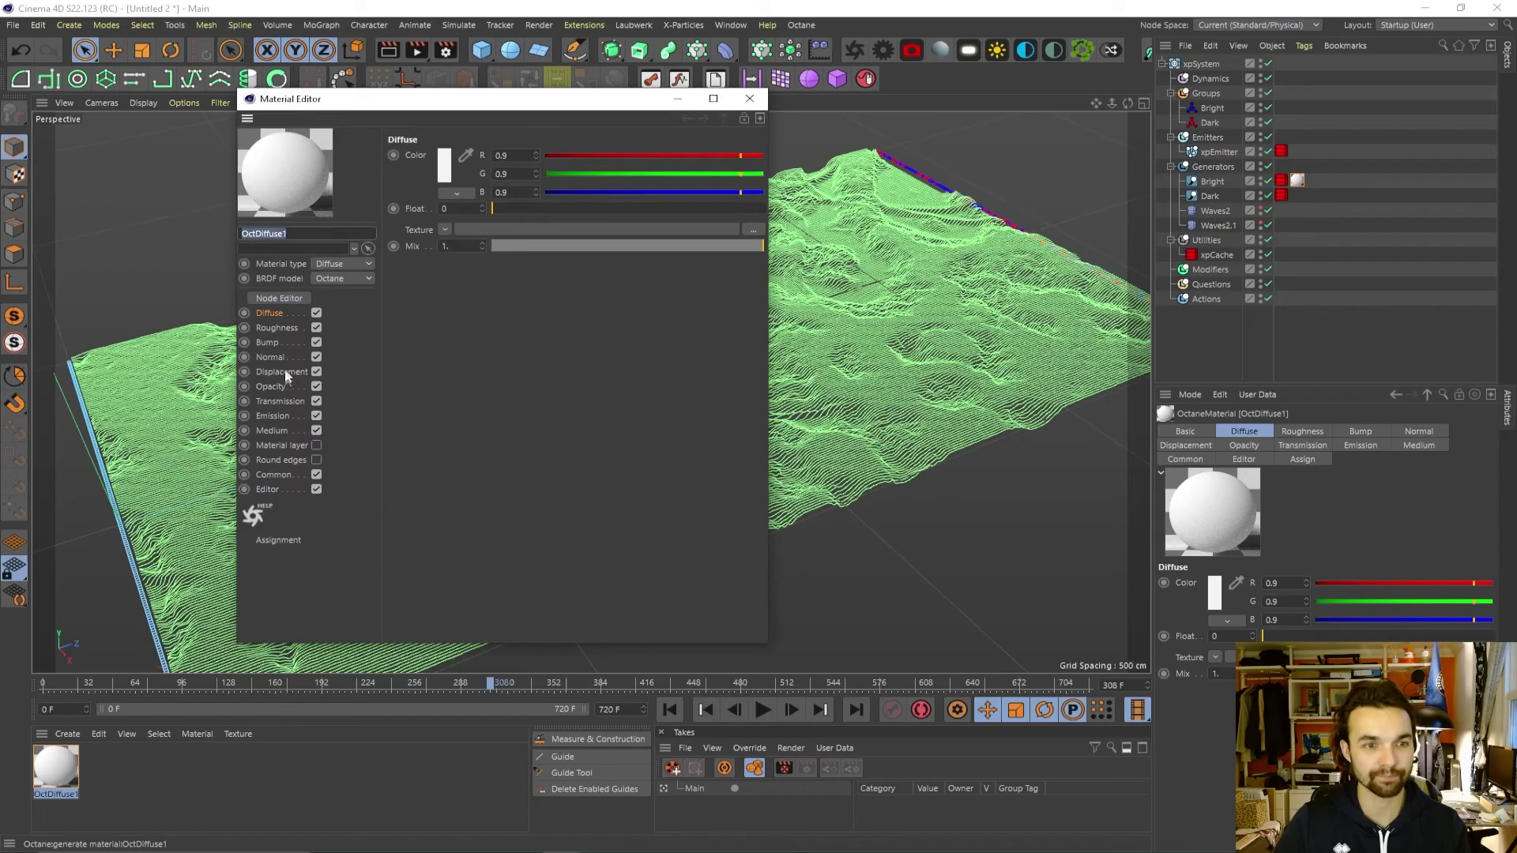
{"action": "left_click", "coordinate": [272, 415]}
{"action": "left_click", "coordinate": [472, 155]}
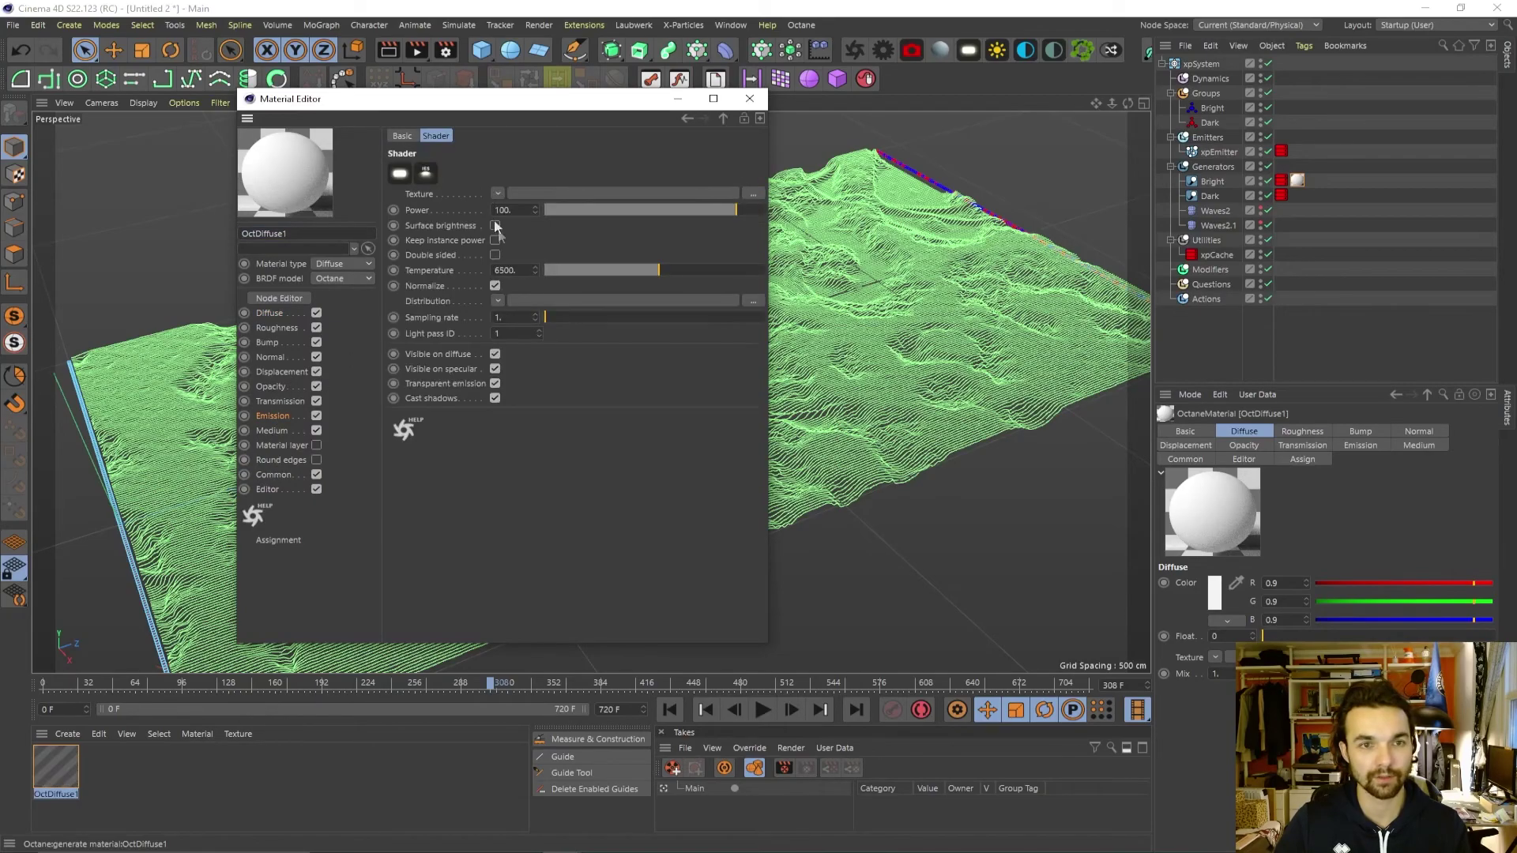
{"action": "left_click", "coordinate": [751, 99]}
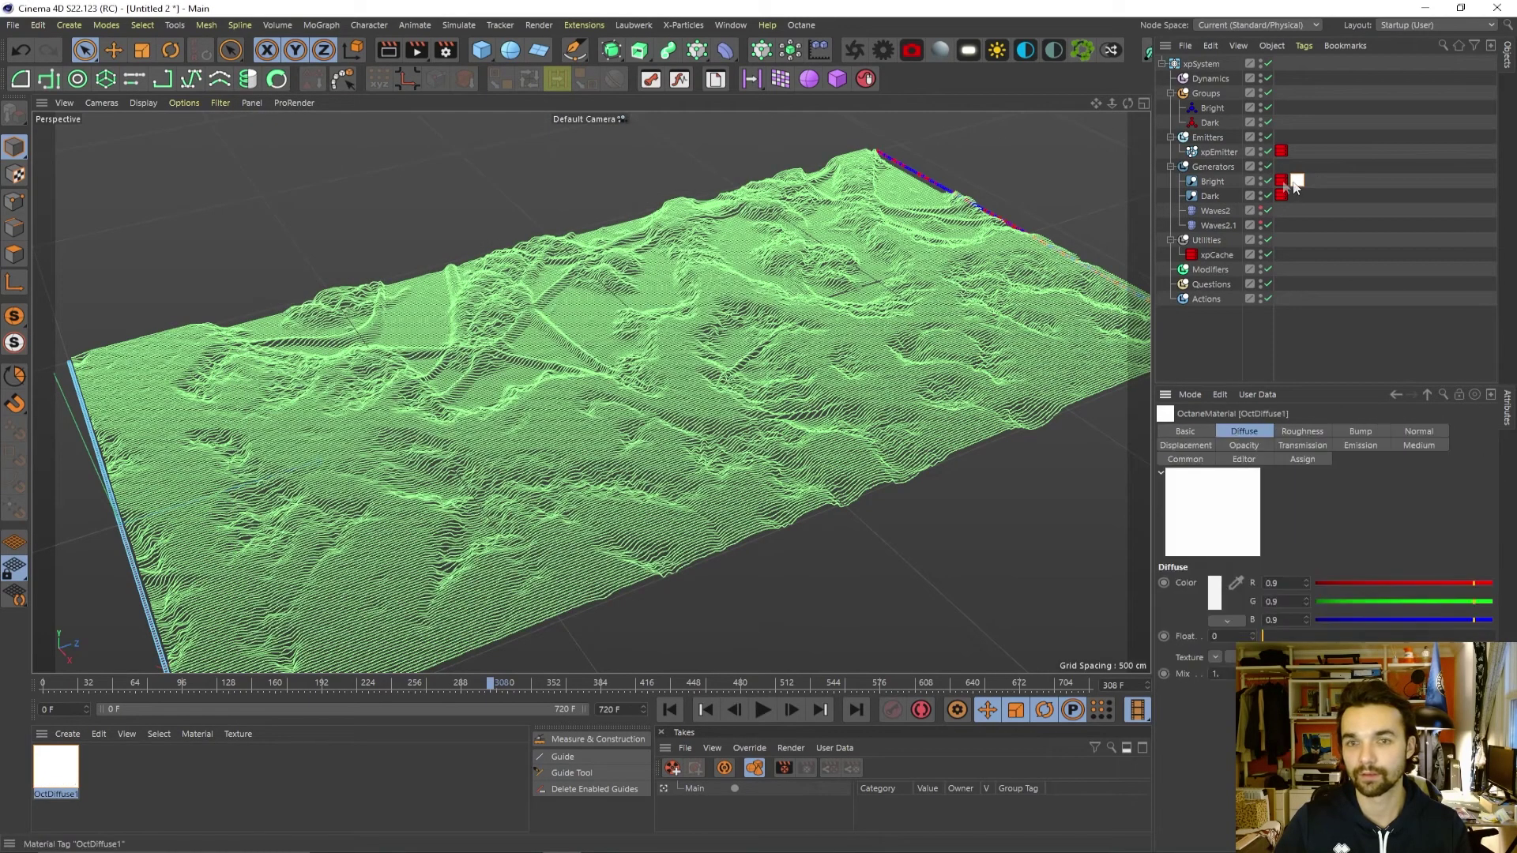
Enable Surface brightness and Double sided in the material's emission shader.
{"action": "double_click", "coordinate": [70, 765]}
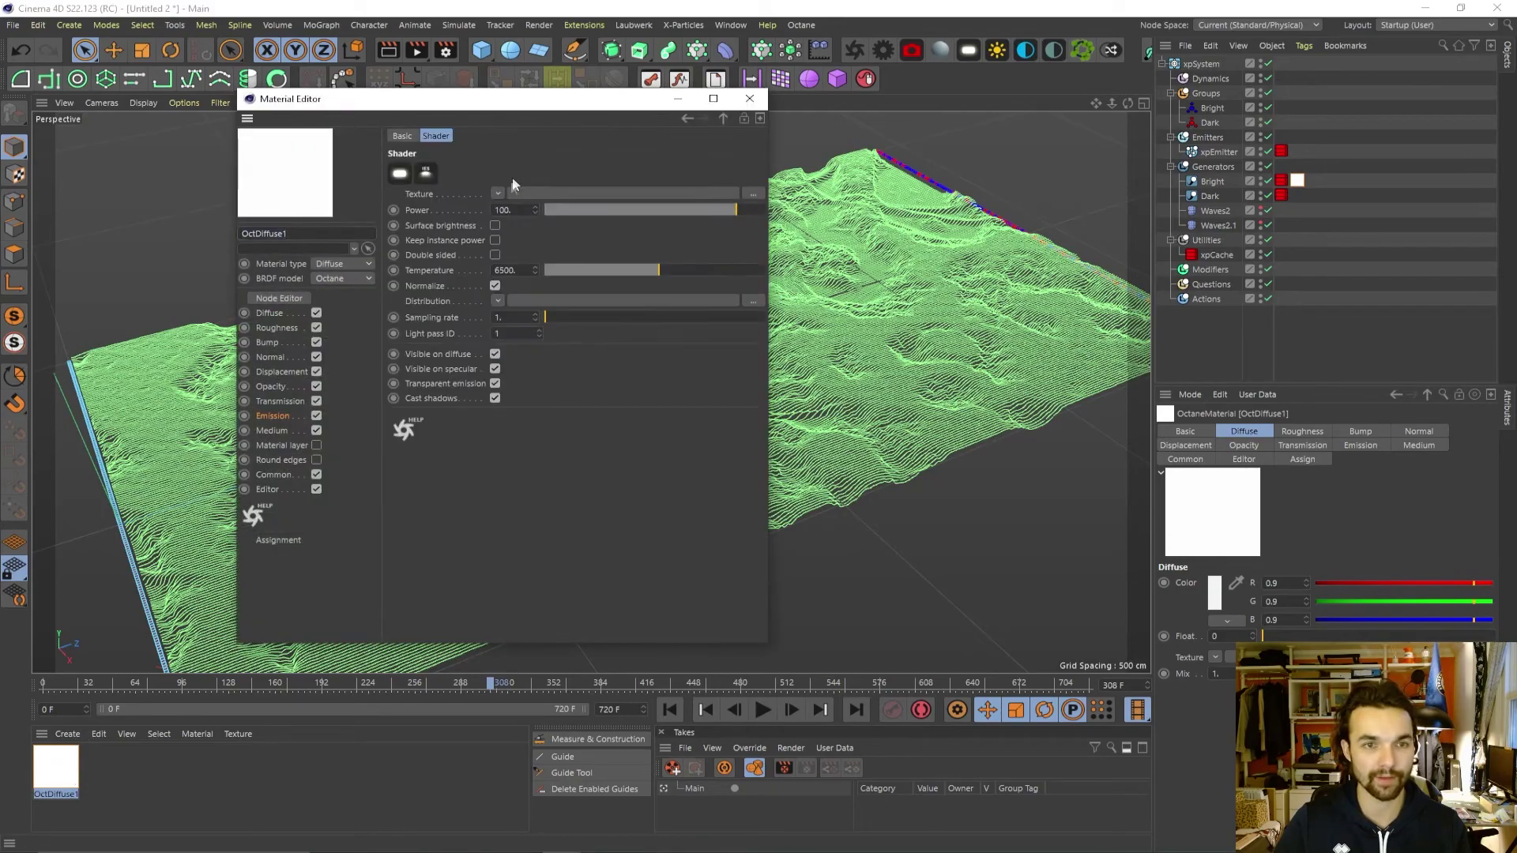
{"action": "left_click", "coordinate": [495, 225]}
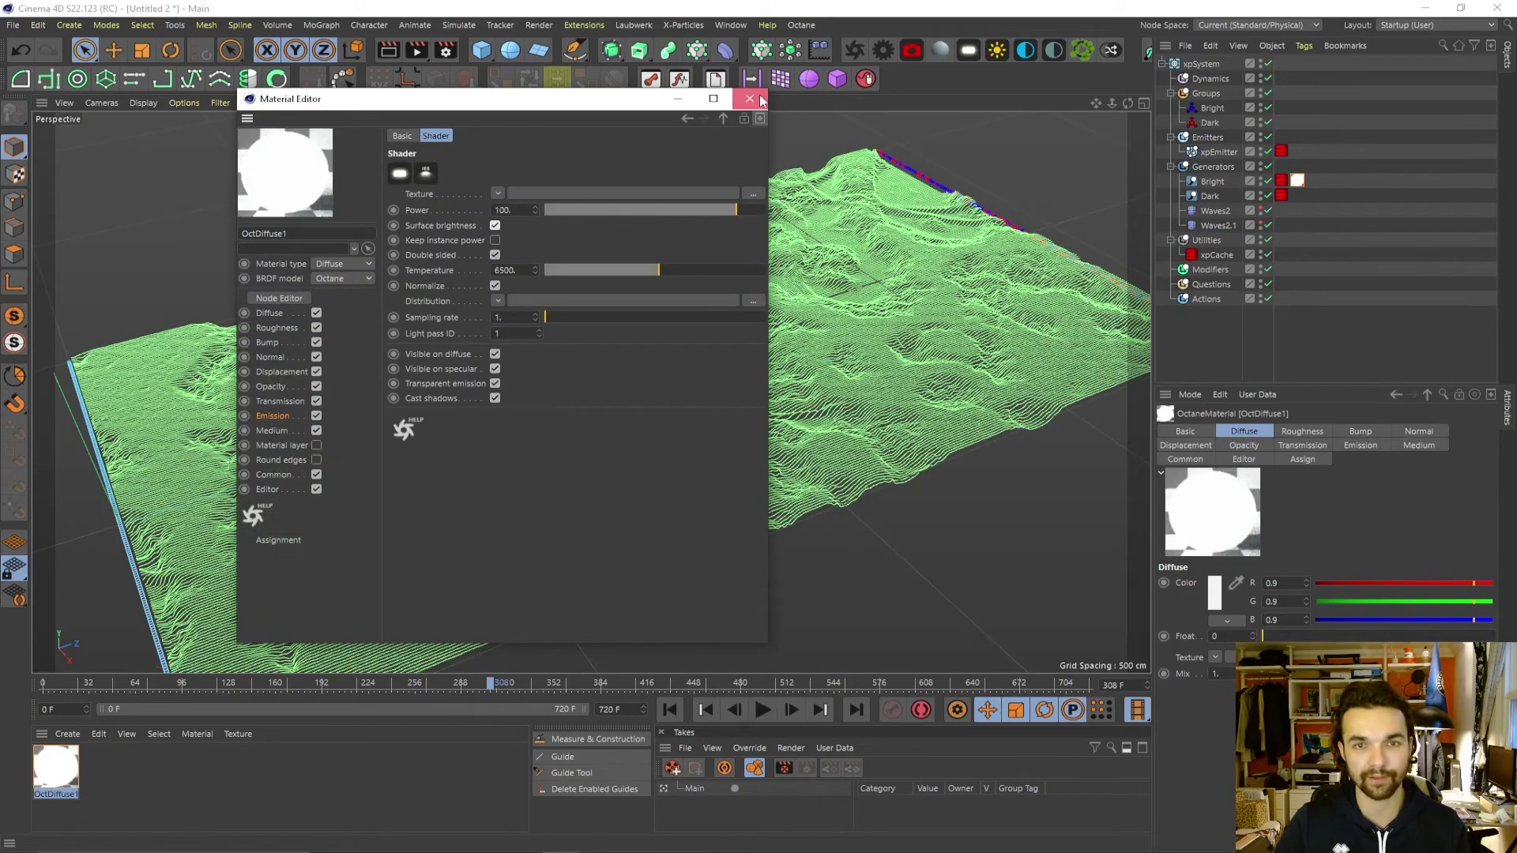
{"action": "left_click", "coordinate": [751, 100]}
Add an Octane sky and set its environment's RGB spectrum color to black.
{"action": "right_click_drag", "start_coordinate": [401, 180], "coordinate": [332, 180], "text": "alt"}
{"action": "left_click_drag", "start_coordinate": [332, 180], "coordinate": [292, 212], "text": "alt"}
{"action": "left_click", "coordinate": [1051, 51]}
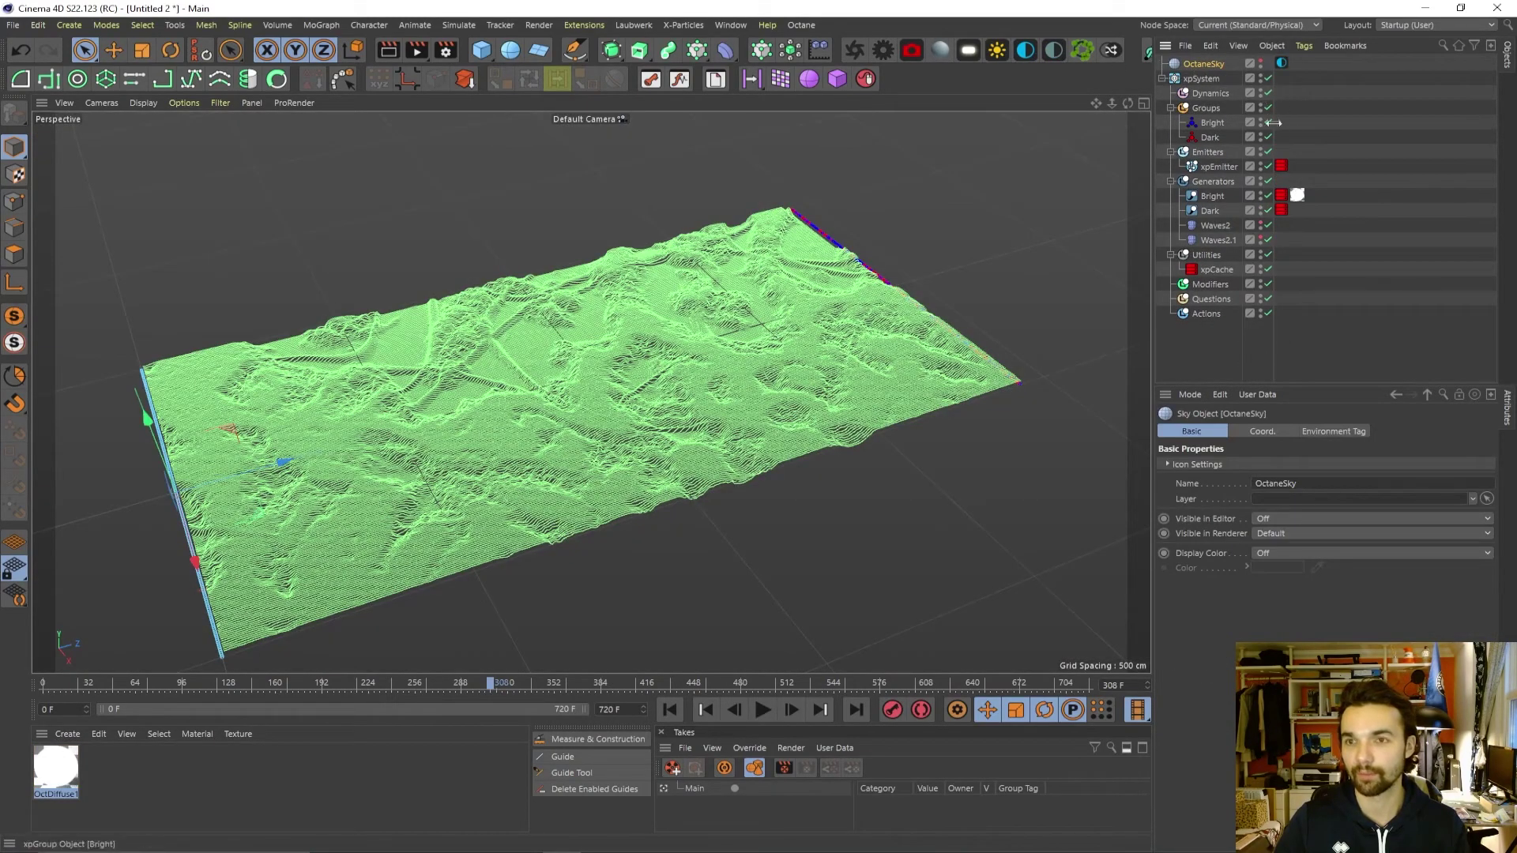
{"action": "left_click", "coordinate": [1280, 63]}
{"action": "left_click", "coordinate": [1229, 520]}
{"action": "left_click", "coordinate": [1207, 474]}
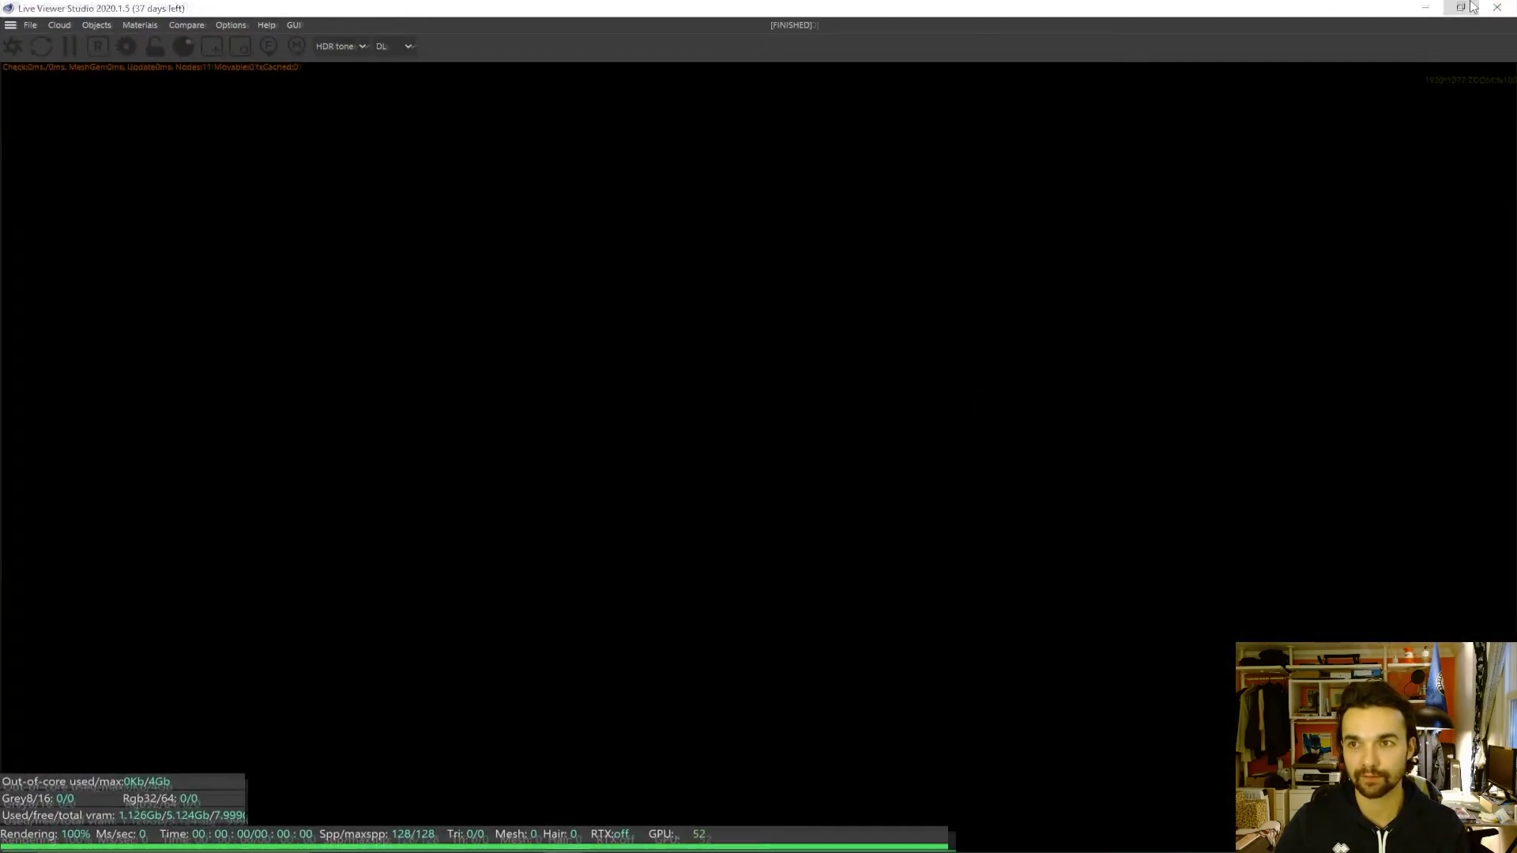
Shrink the maximized Live Viewer window and minimize it to get back to the scene.
{"action": "left_click", "coordinate": [1460, 7]}
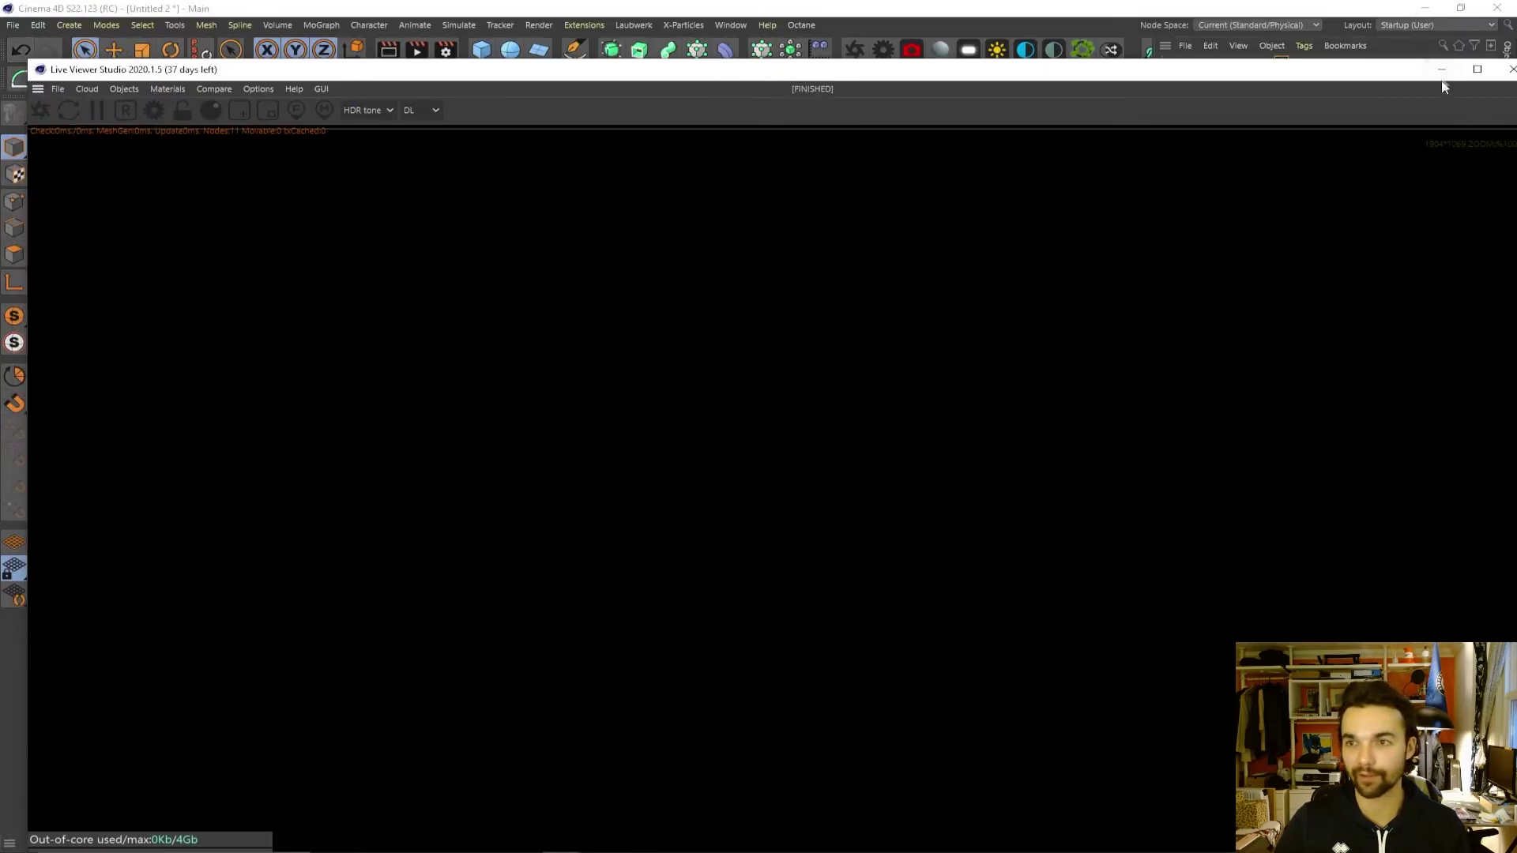
{"action": "left_click", "coordinate": [1441, 69]}
{"action": "scroll", "coordinate": [853, 316], "scroll_direction": "down", "scroll_amount": 2}
{"action": "scroll", "coordinate": [798, 309], "scroll_direction": "up", "scroll_amount": 2}
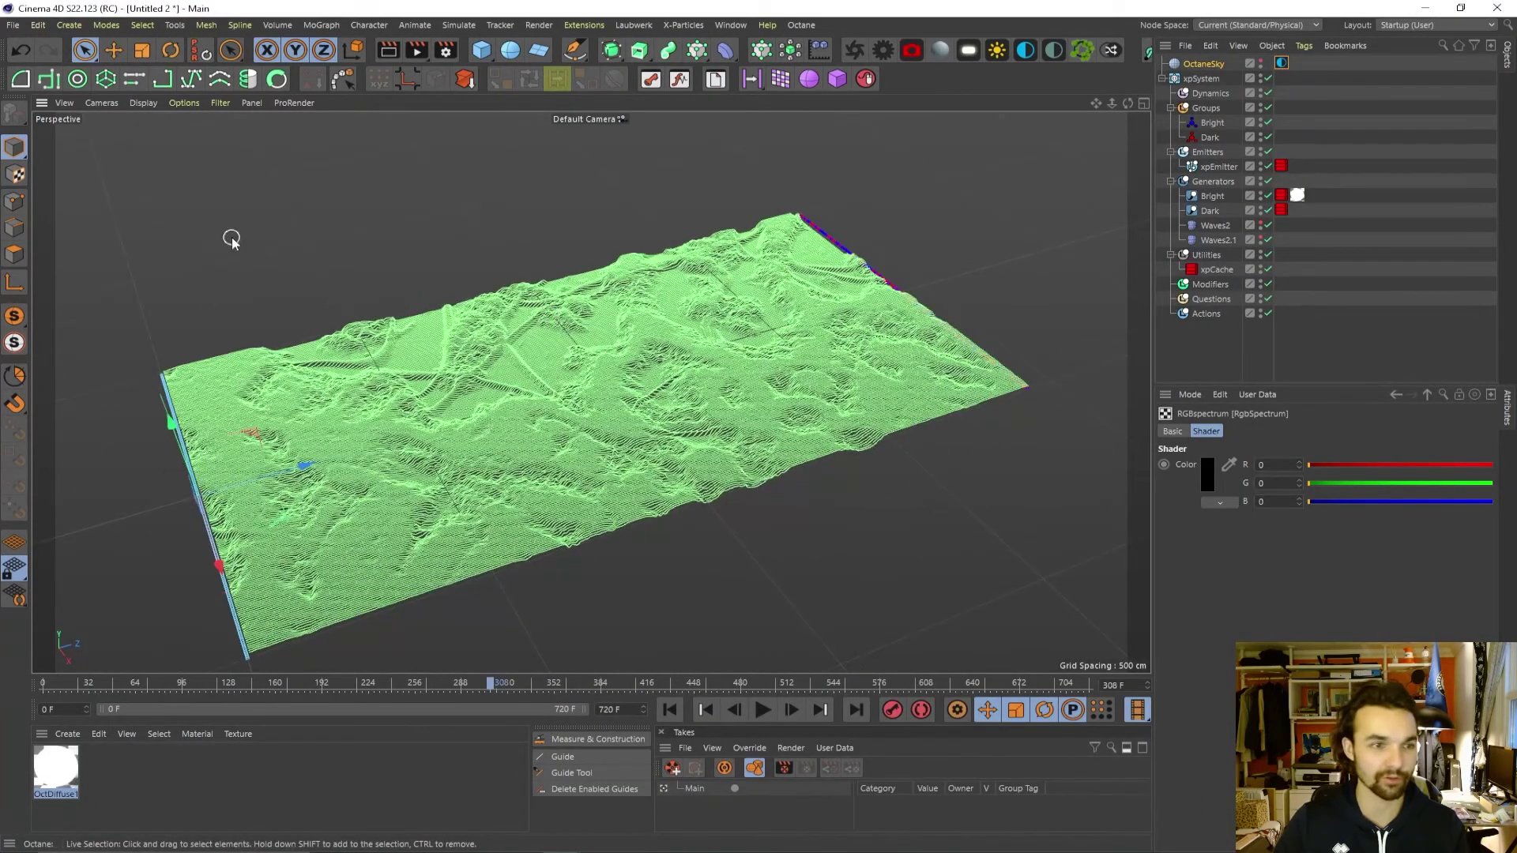
Add an Octane object tag to the Bright trail generator and enable Render As Hair.
{"action": "right_click", "coordinate": [1220, 195]}
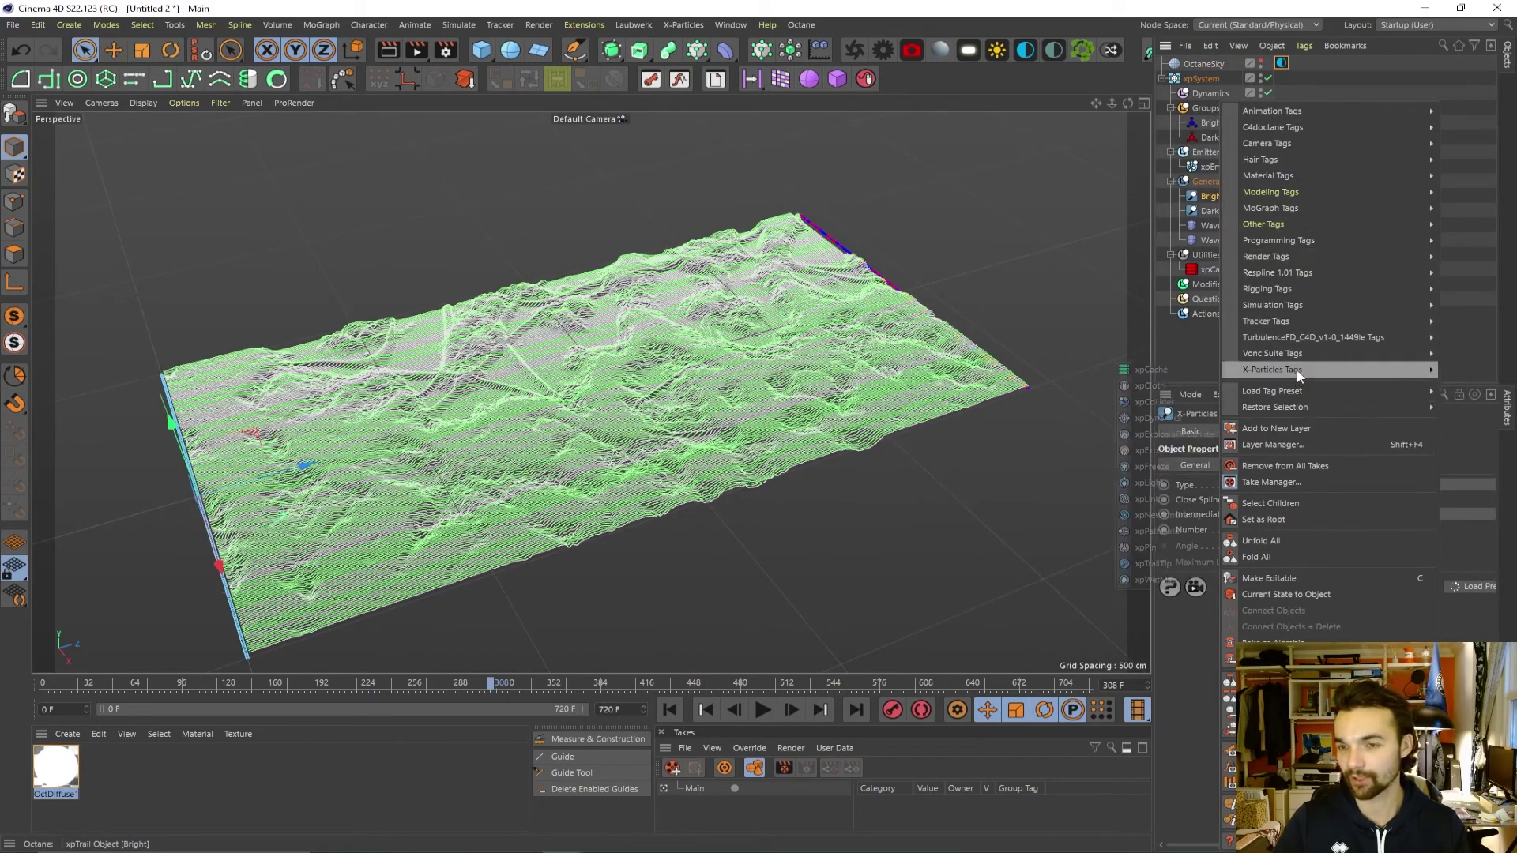
{"action": "mouse_move", "coordinate": [1283, 239]}
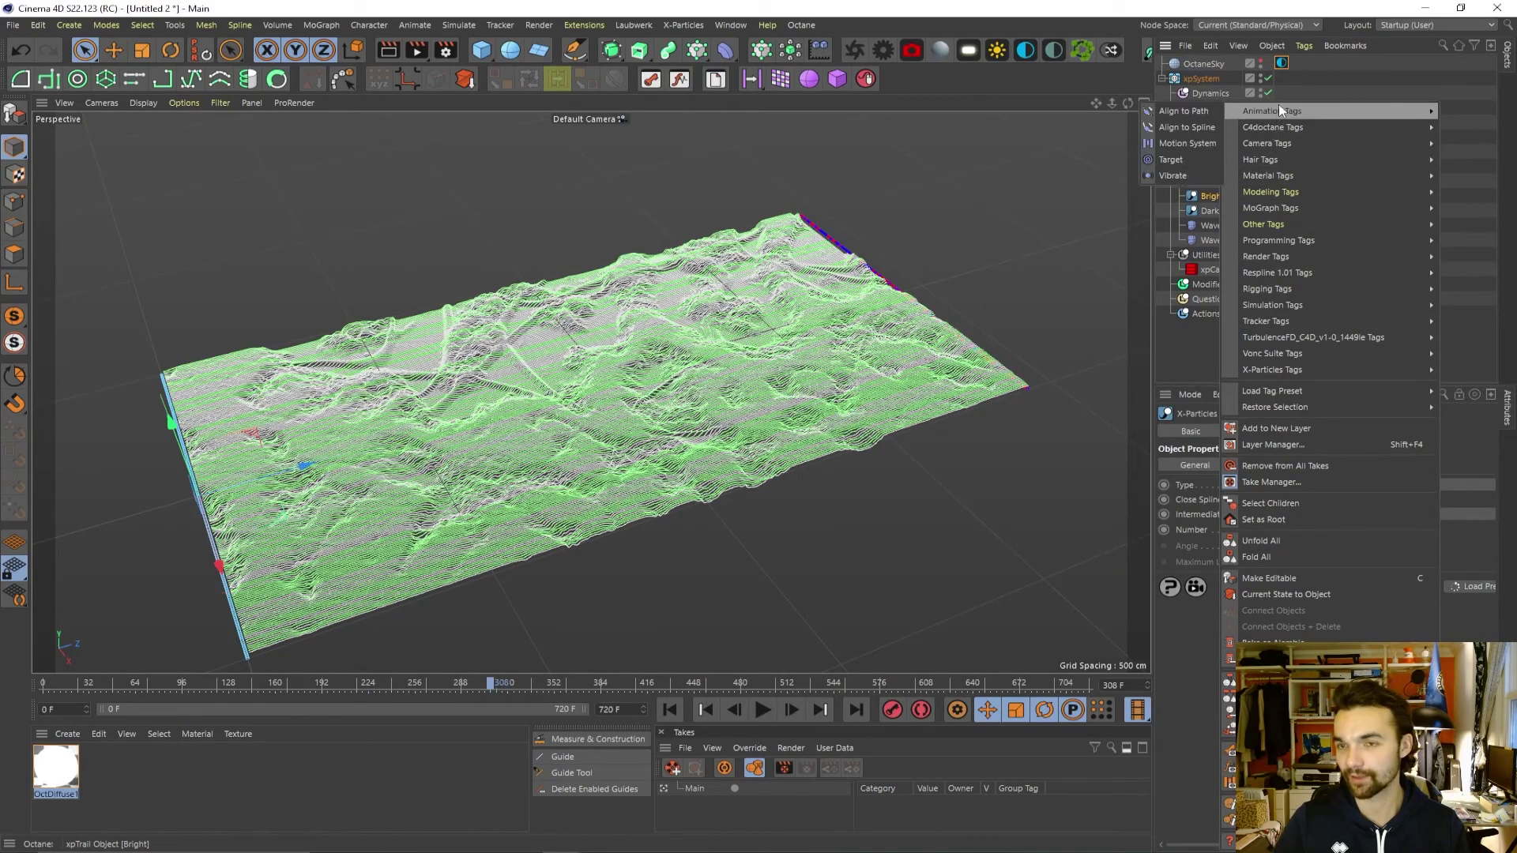
{"action": "mouse_move", "coordinate": [1275, 356]}
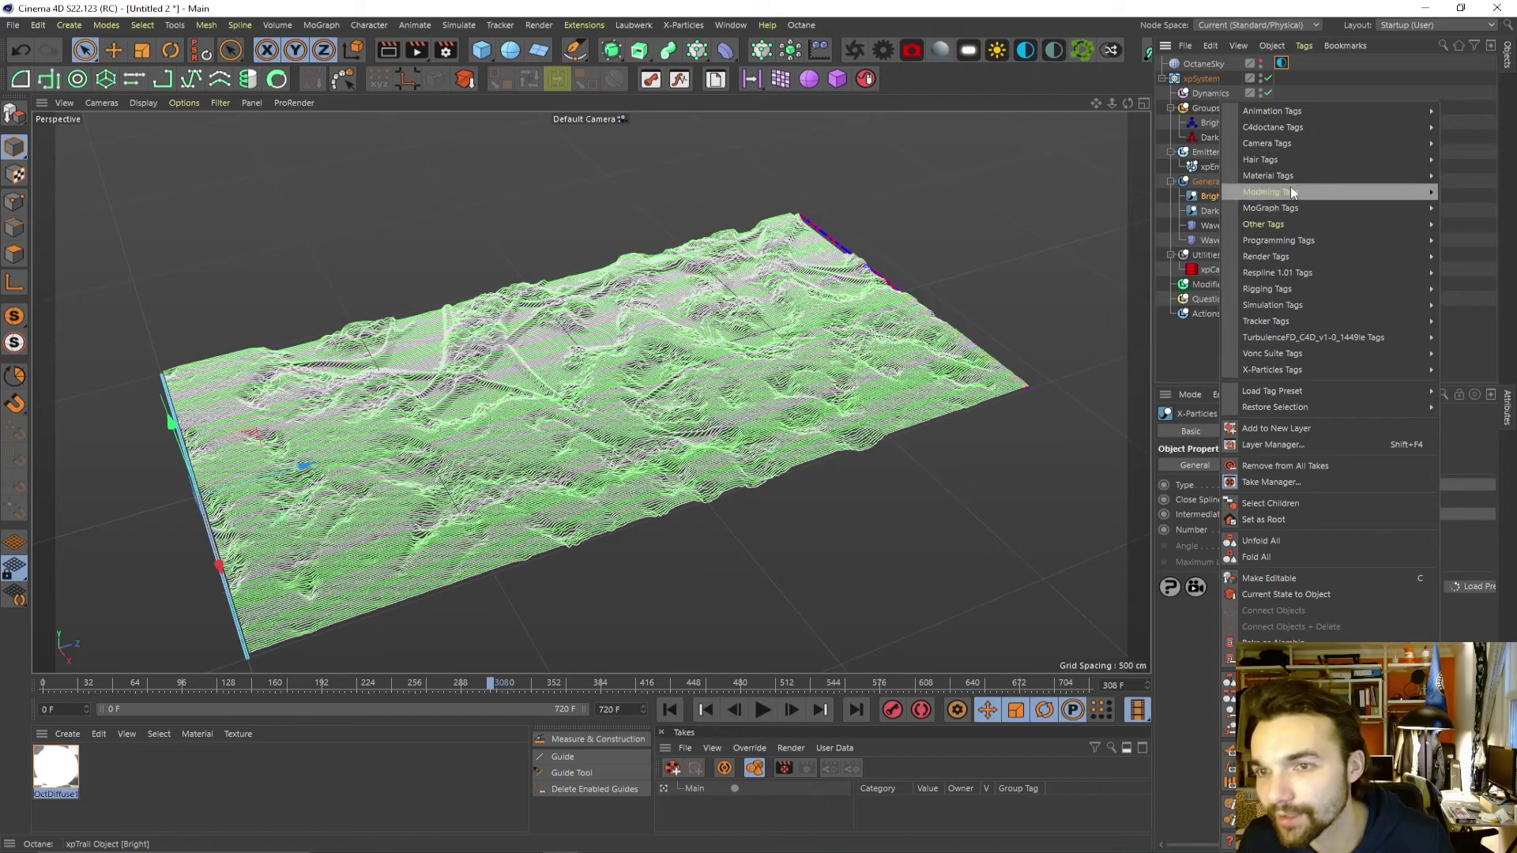
{"action": "mouse_move", "coordinate": [1297, 126]}
{"action": "left_click", "coordinate": [1189, 176]}
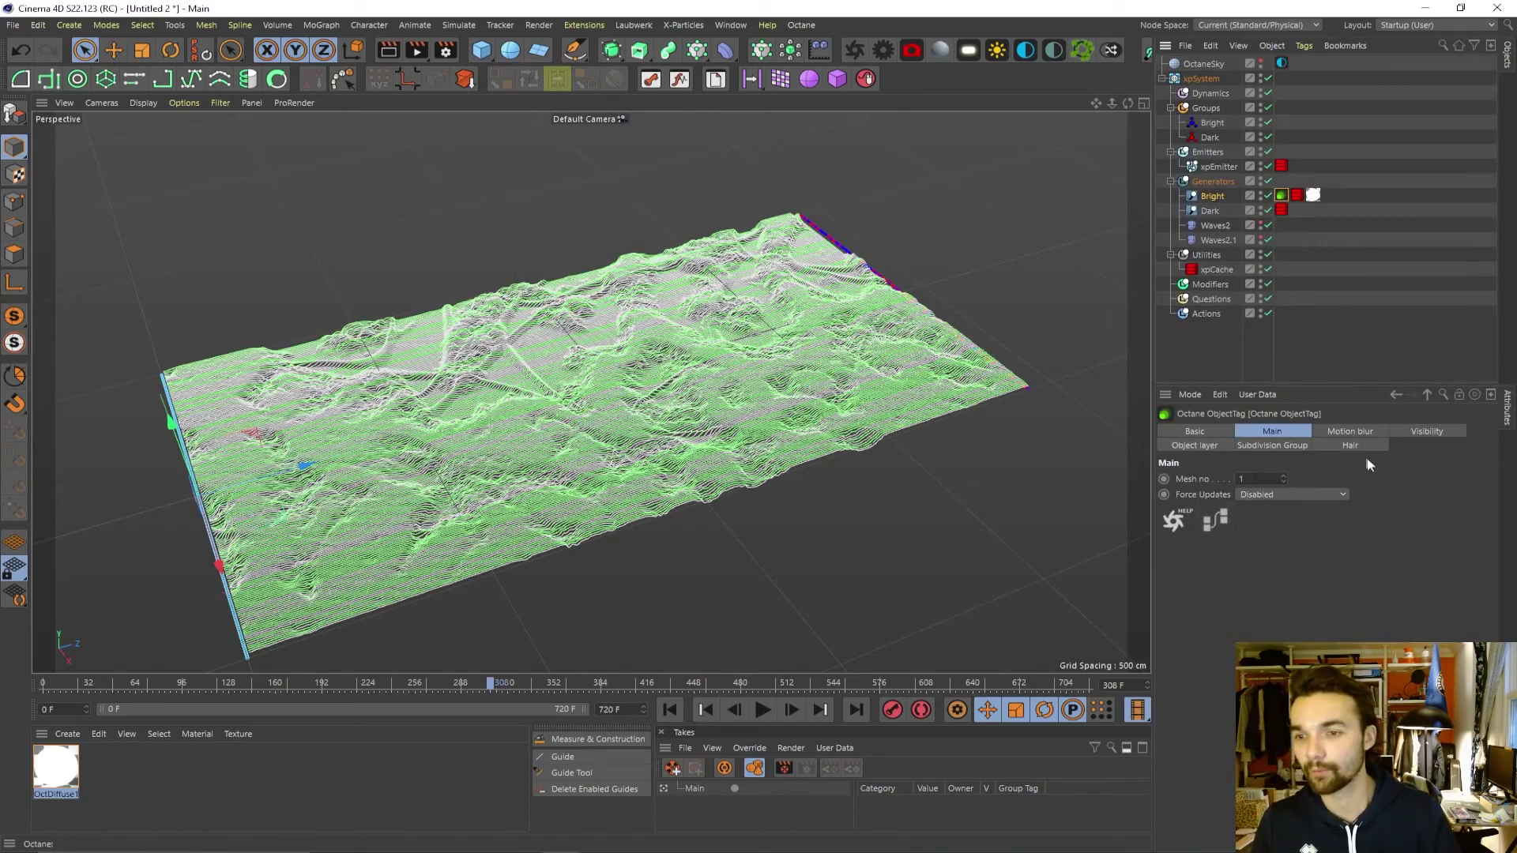
{"action": "left_click", "coordinate": [1352, 443]}
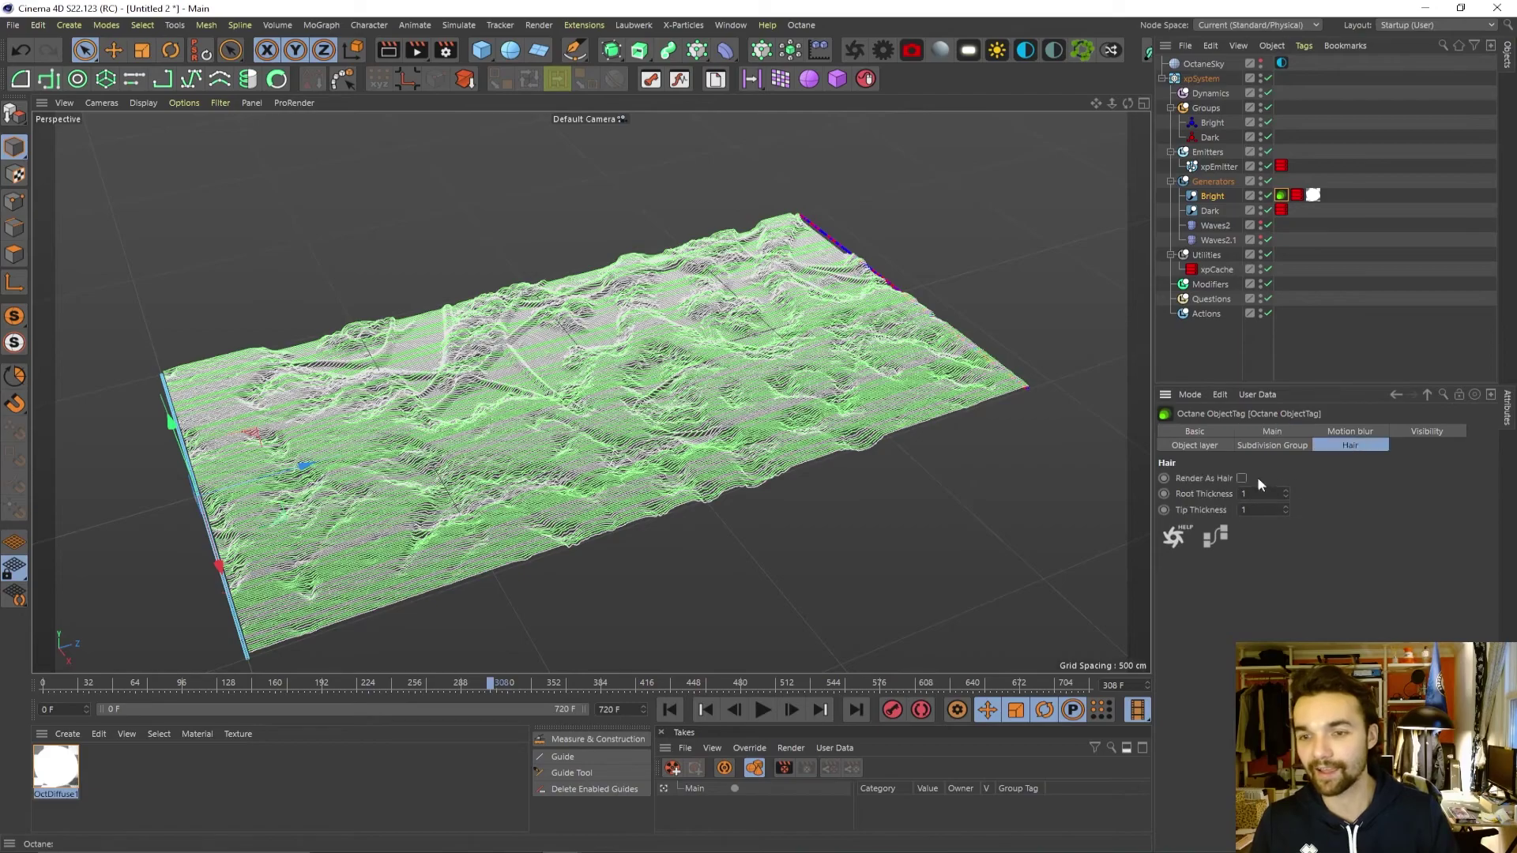
{"action": "left_click", "coordinate": [1077, 483]}
Frame the whole terrain from the opposite side and check its render in the Octane Live Viewer.
{"action": "left_click_drag", "start_coordinate": [557, 355], "coordinate": [624, 340], "text": "alt"}
{"action": "right_click_drag", "start_coordinate": [624, 339], "coordinate": [629, 306], "text": "alt"}
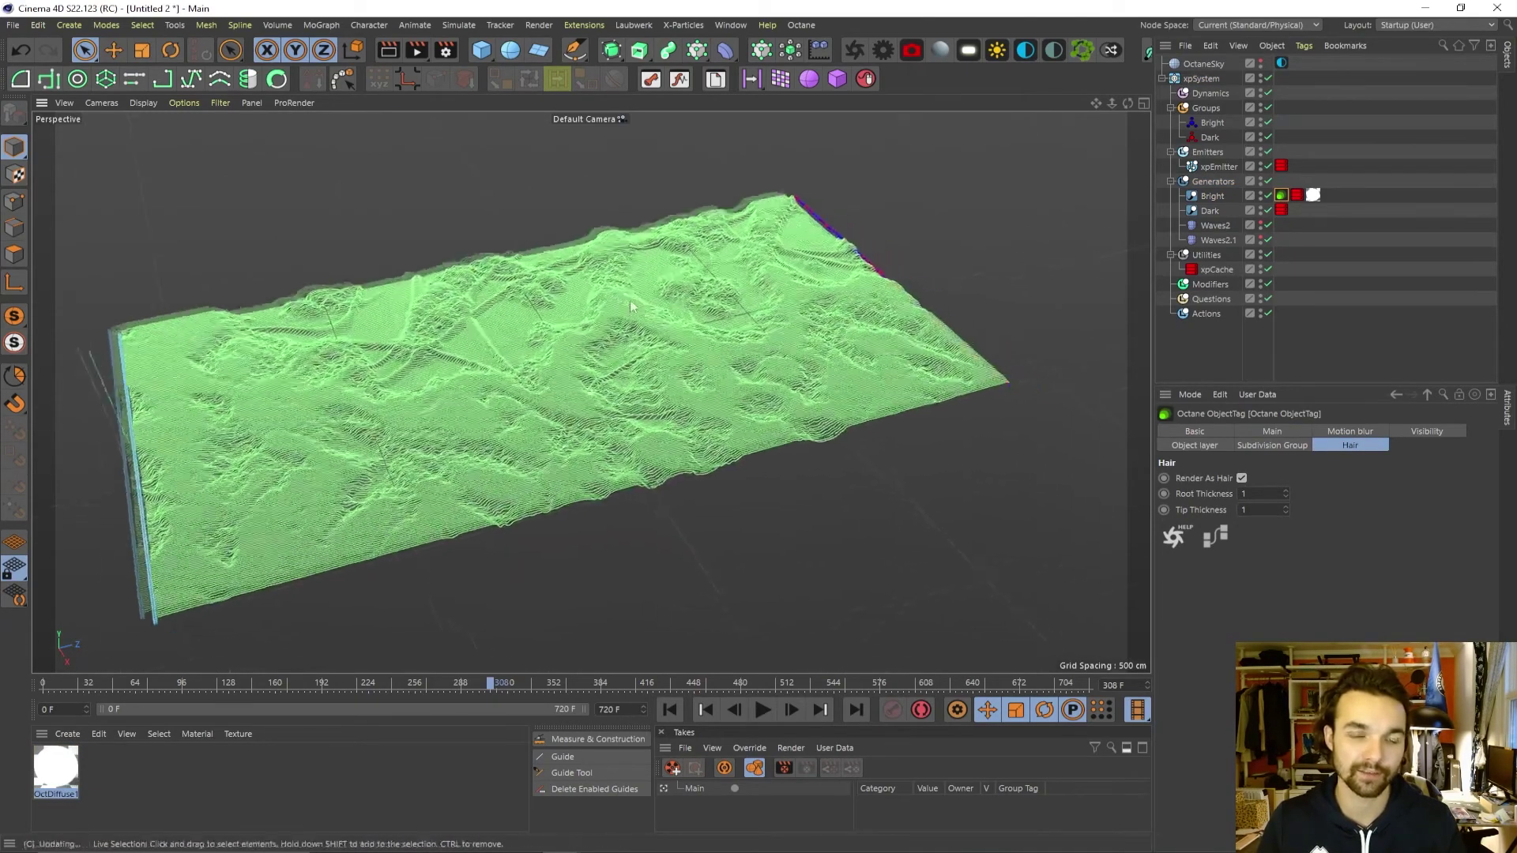
{"action": "left_click_drag", "start_coordinate": [630, 306], "coordinate": [685, 399], "text": "alt"}
{"action": "scroll", "coordinate": [762, 382], "scroll_direction": "up", "scroll_amount": 3}
{"action": "scroll", "coordinate": [761, 382], "scroll_direction": "down", "scroll_amount": 4}
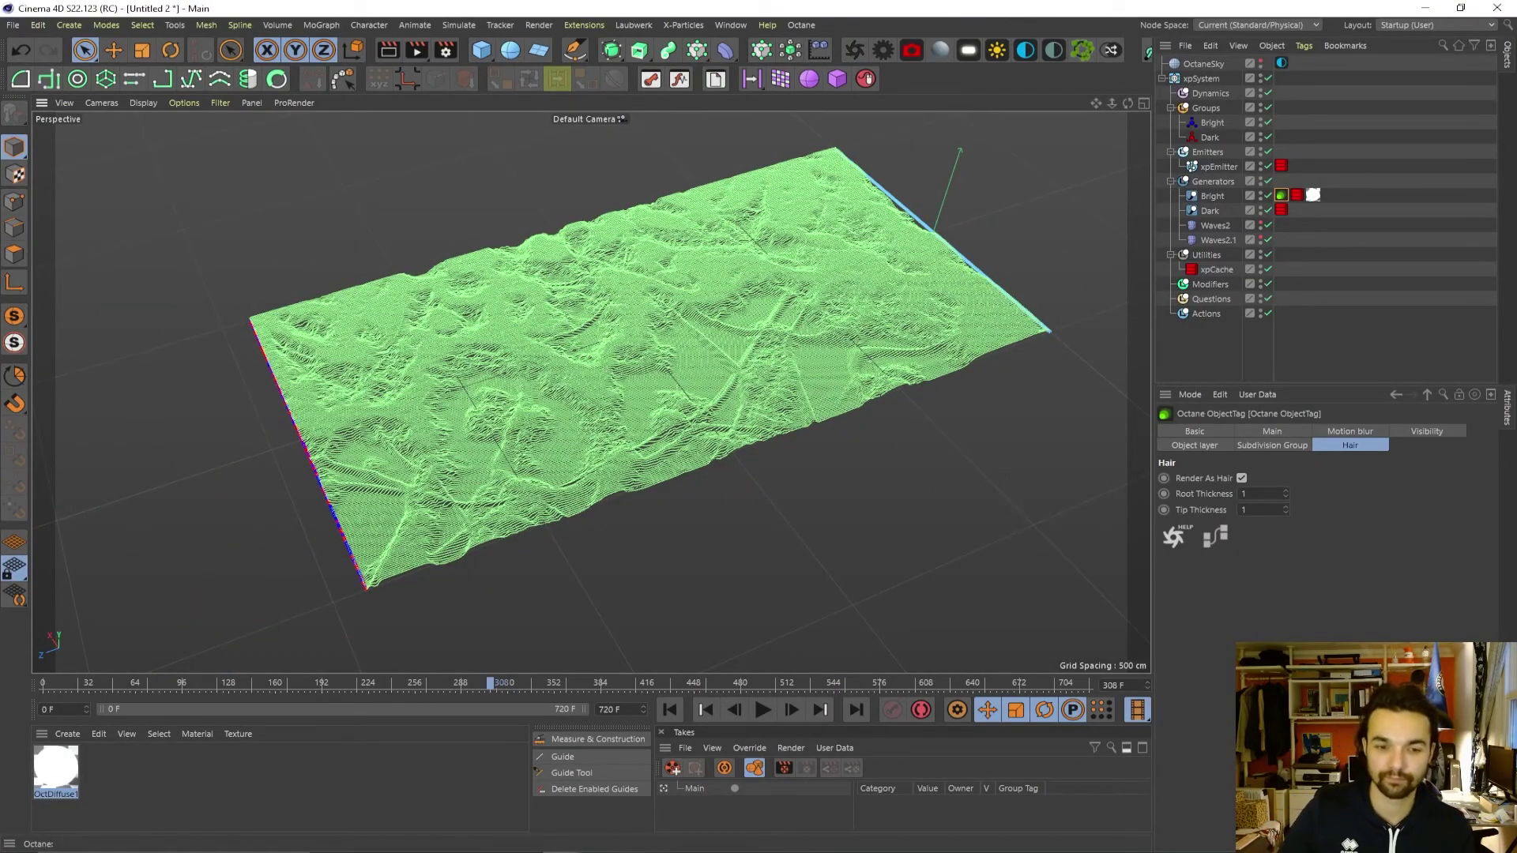
{"action": "left_click", "coordinate": [612, 804]}
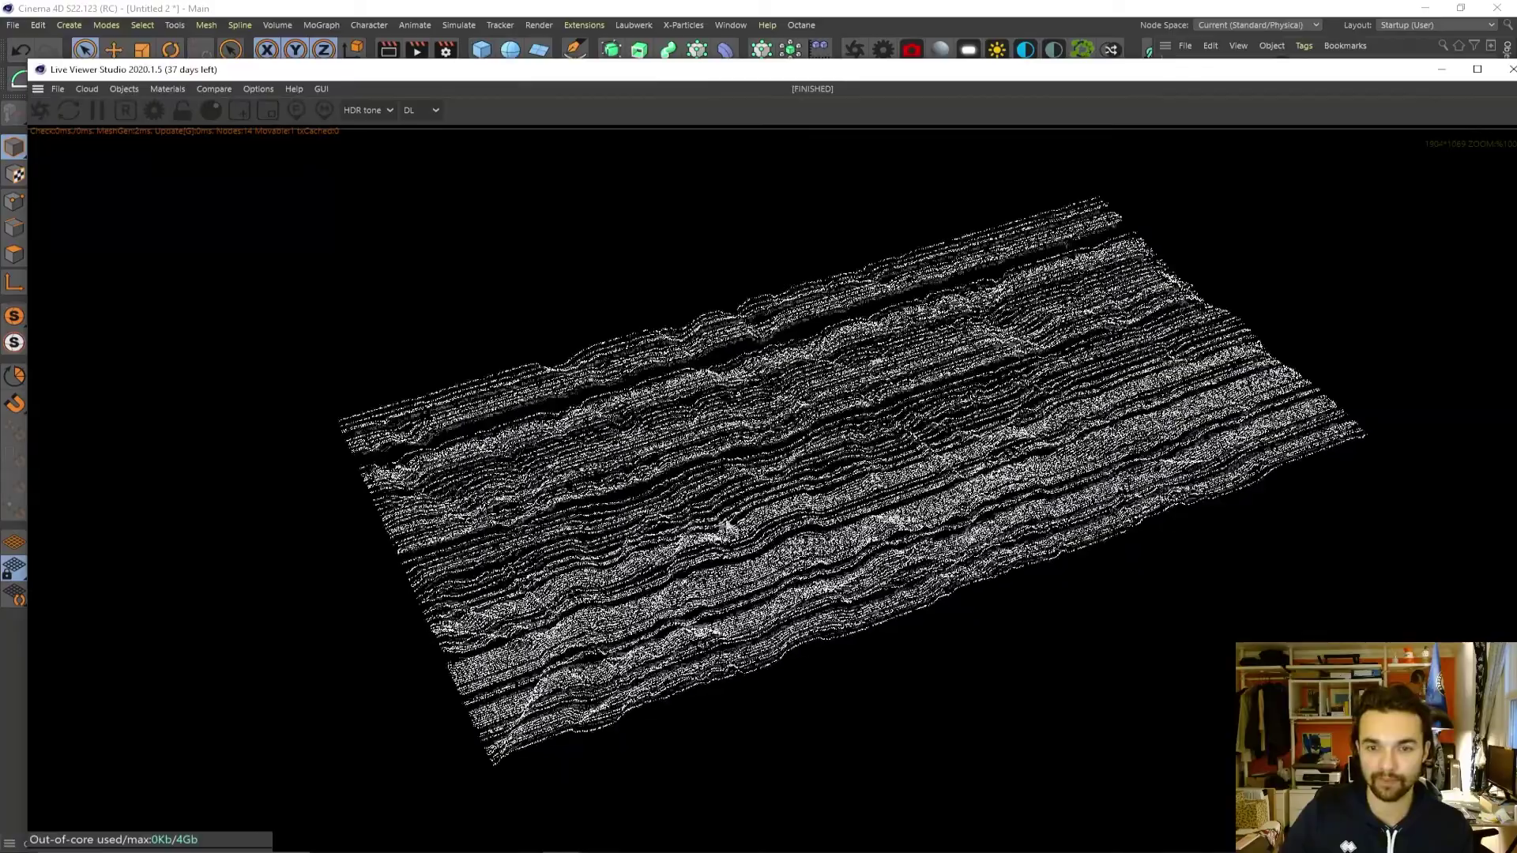
Copy the Octane object tag from the Bright trail generator to Dark, removing the unwanted white material tag from Dark.
{"action": "left_click_drag", "start_coordinate": [727, 526], "coordinate": [948, 537]}
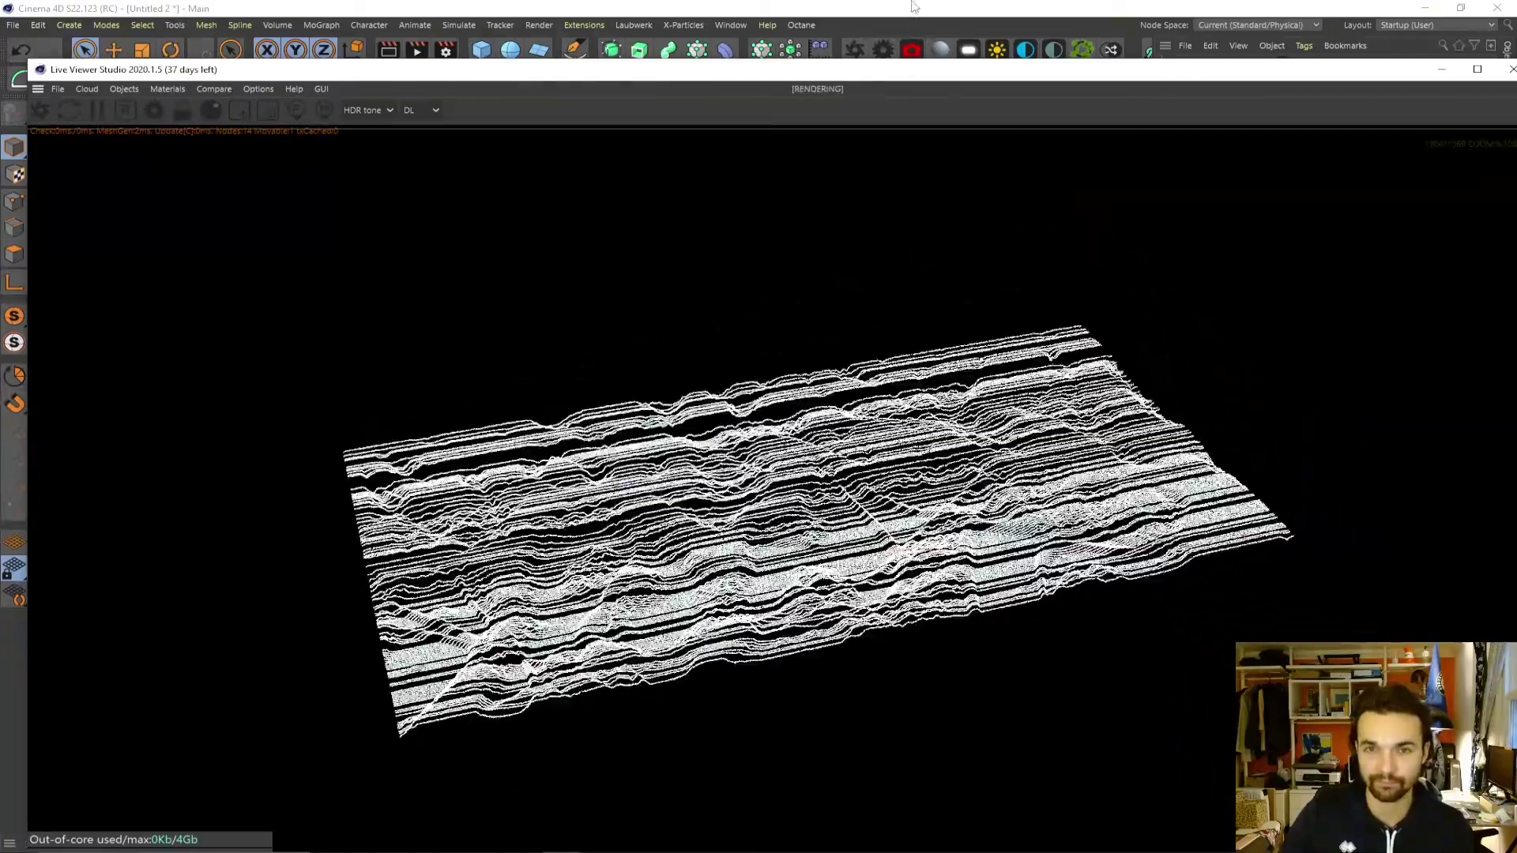
{"action": "left_click_drag", "start_coordinate": [1283, 75], "coordinate": [1251, 414]}
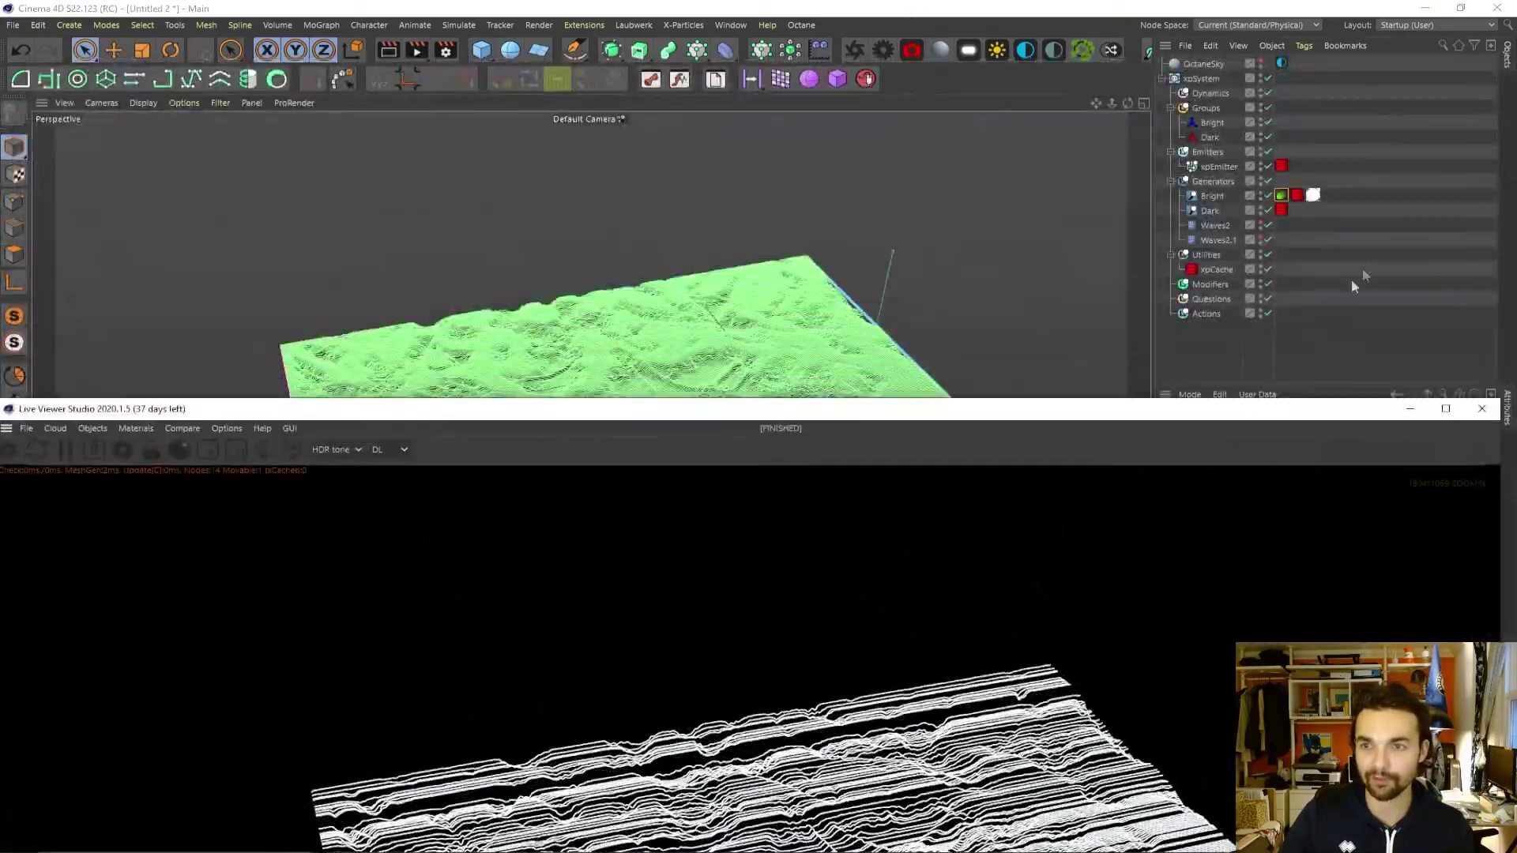
{"action": "left_click_drag", "start_coordinate": [1281, 196], "coordinate": [1207, 213], "text": "ctrl"}
{"action": "left_click", "coordinate": [1293, 212]}
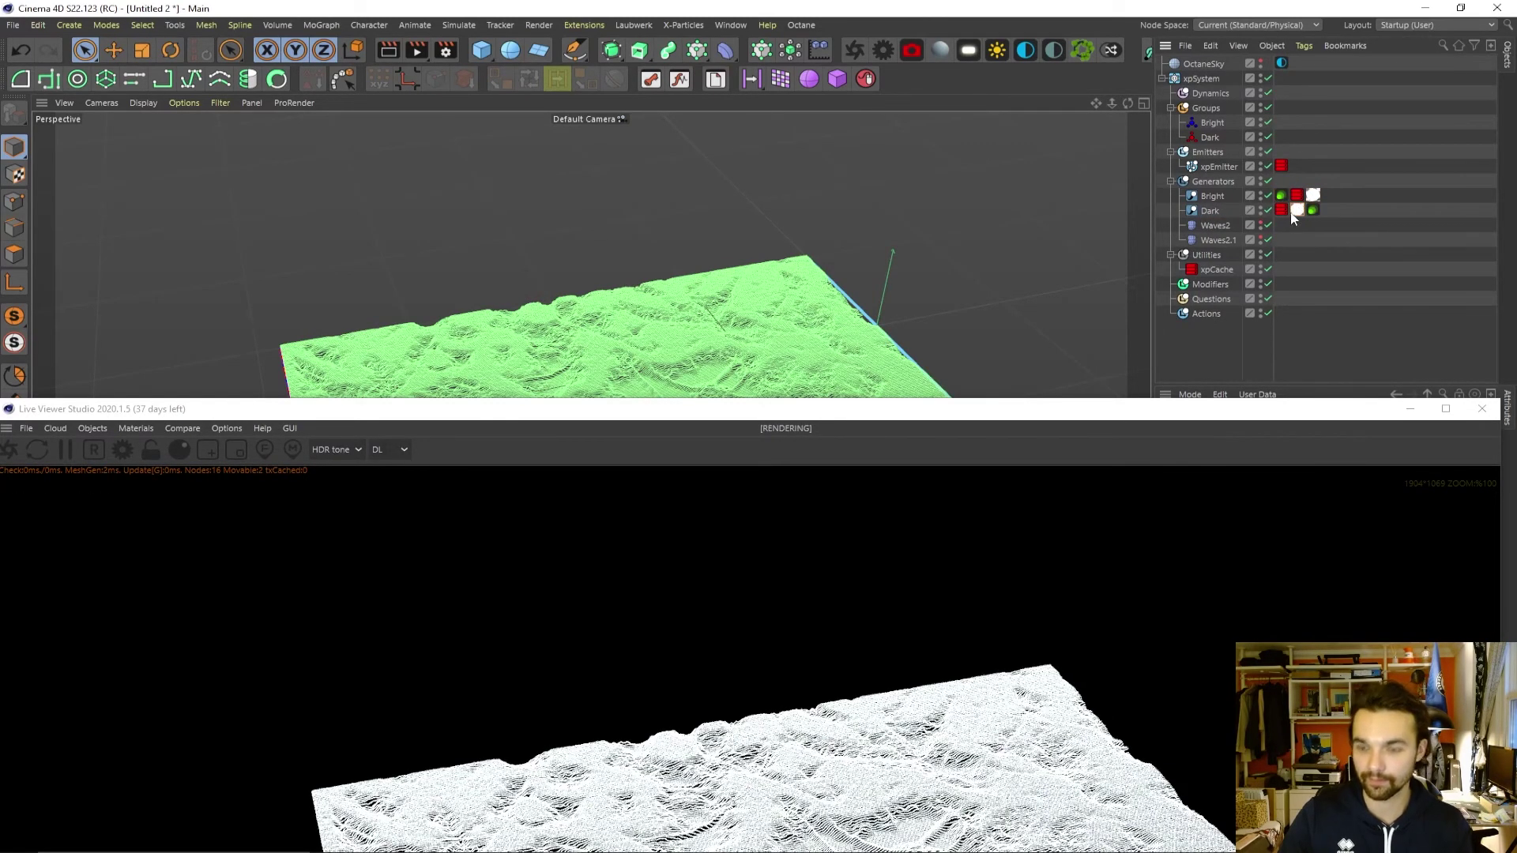
Dock the Live Viewer side by side with the perspective viewport.
{"action": "left_click_drag", "start_coordinate": [620, 410], "coordinate": [875, 355]}
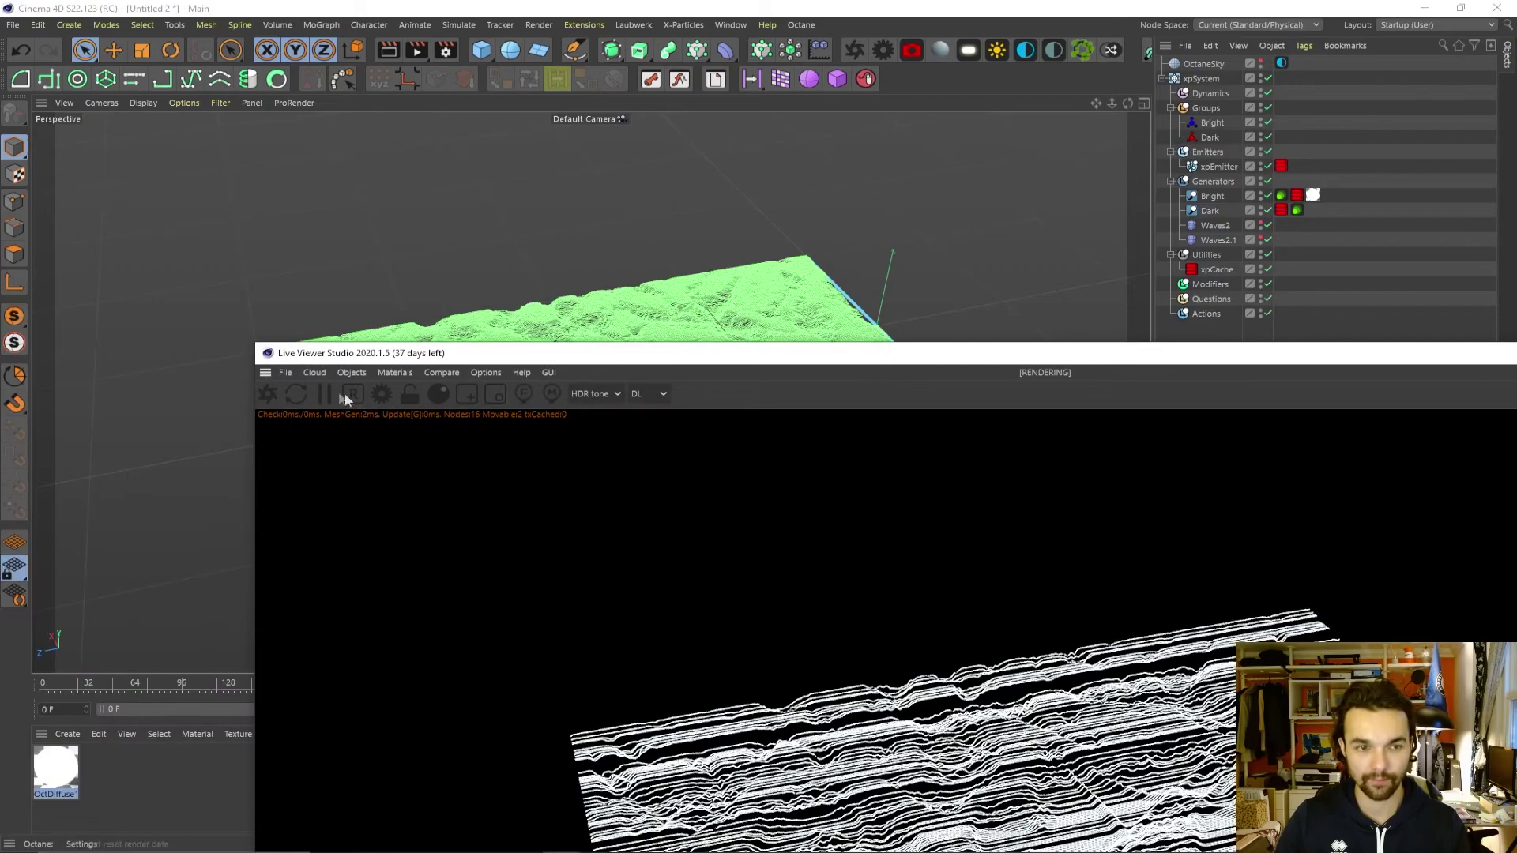
{"action": "left_click_drag", "start_coordinate": [266, 377], "coordinate": [1070, 207]}
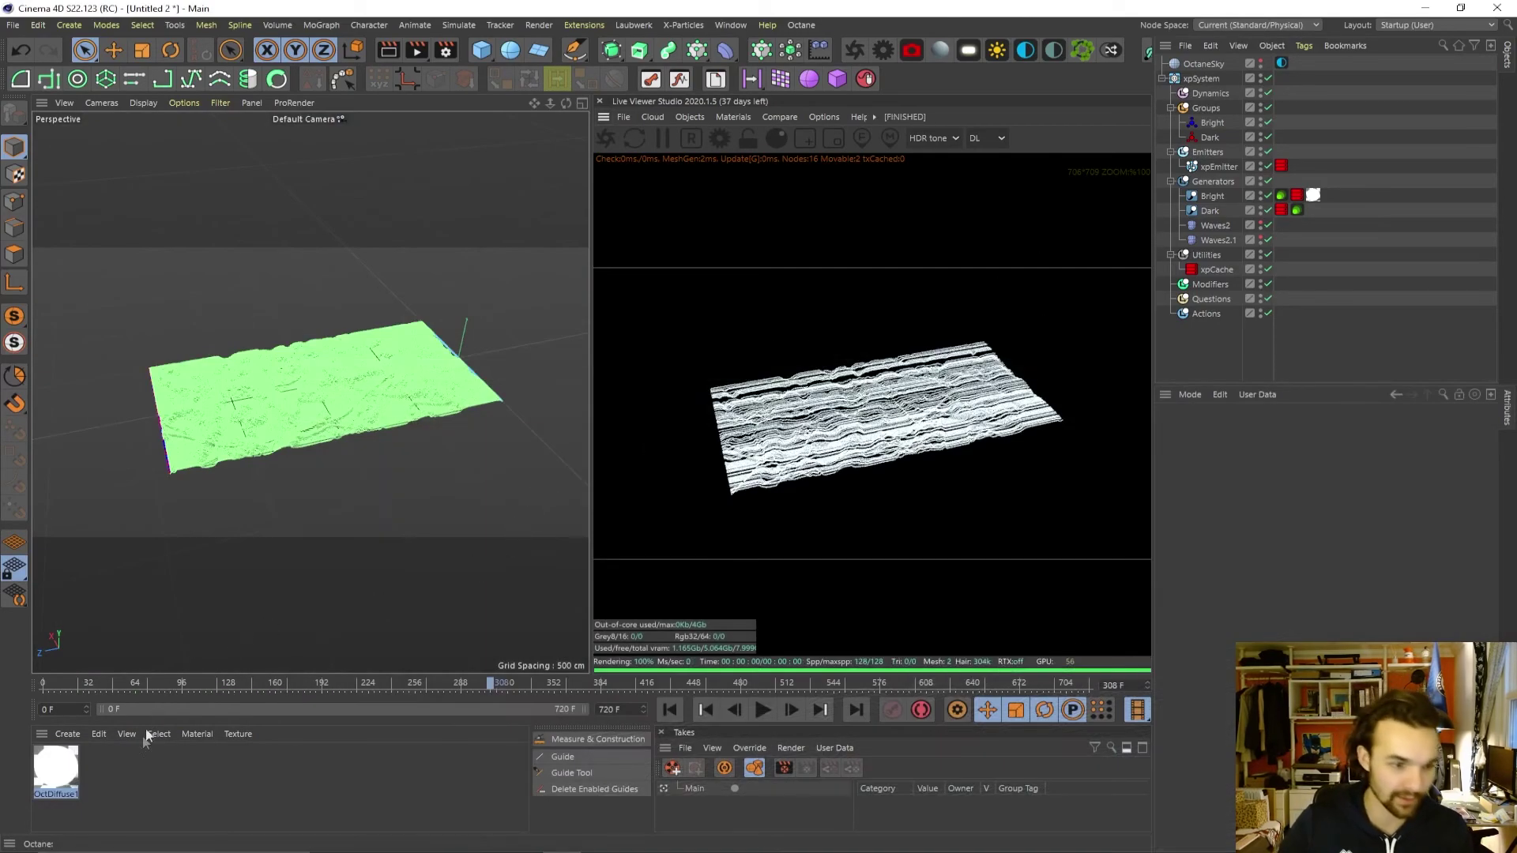
Duplicate the white OctDiffuse1 material as a Metallic type material and assign it to the Dark trail generator.
{"action": "left_click_drag", "start_coordinate": [88, 769], "coordinate": [106, 768], "text": "ctrl"}
{"action": "double_click", "coordinate": [107, 766]}
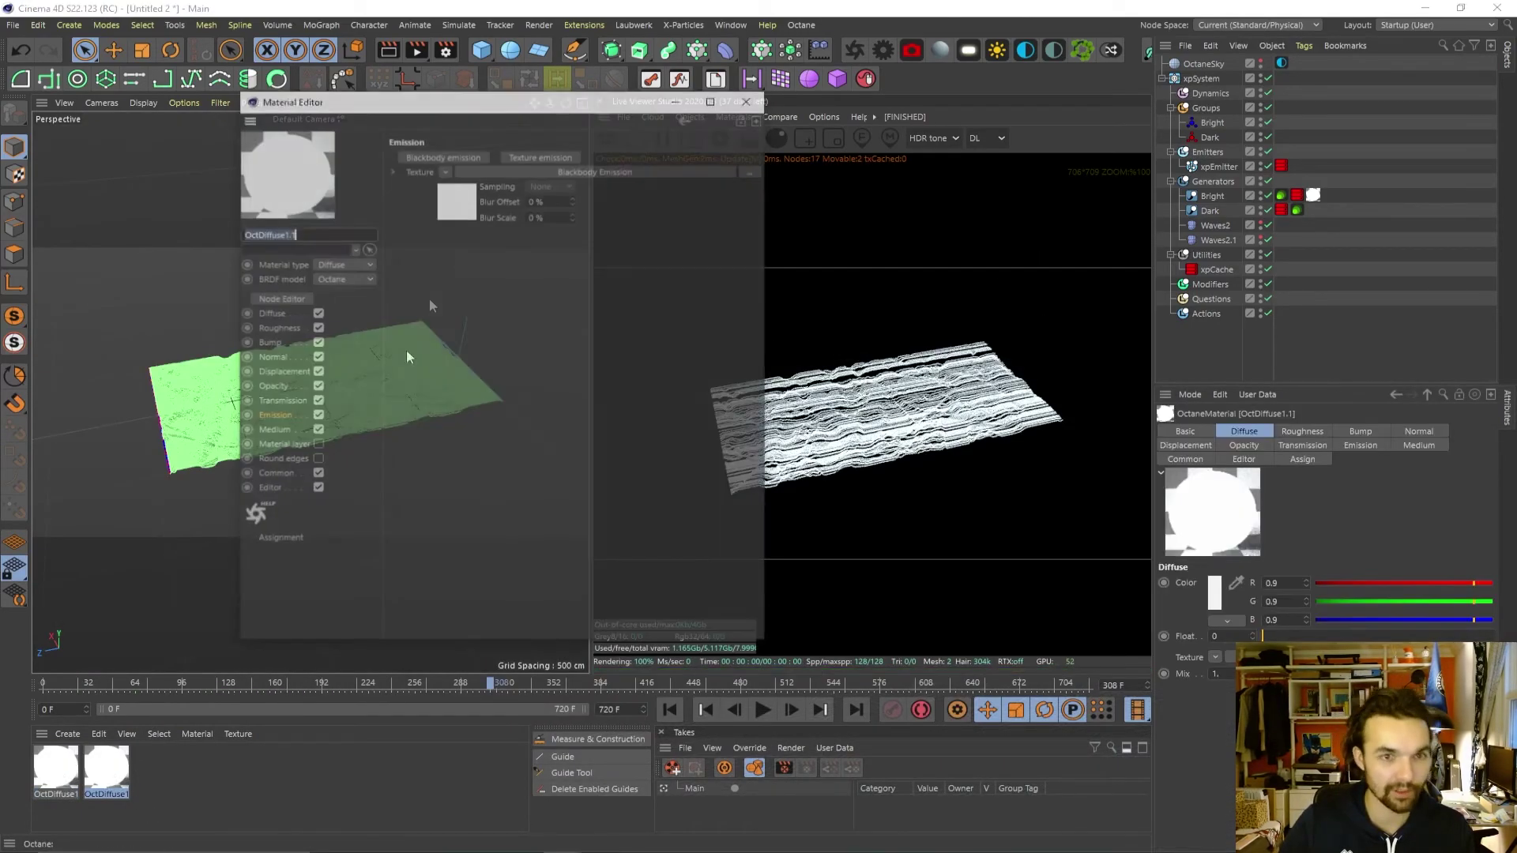
{"action": "left_click", "coordinate": [284, 401]}
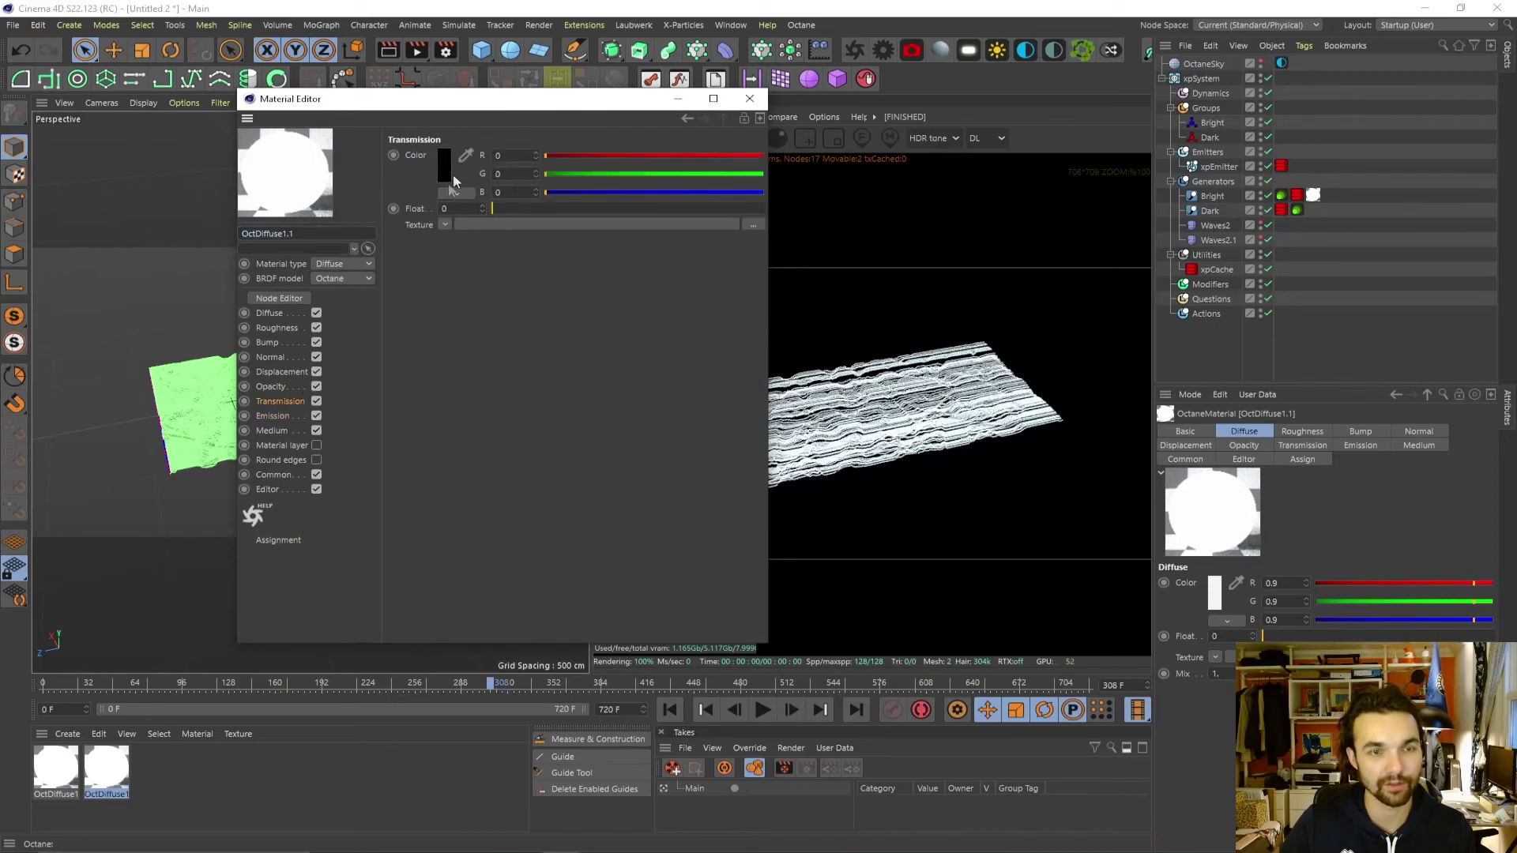
{"action": "left_click", "coordinate": [273, 416]}
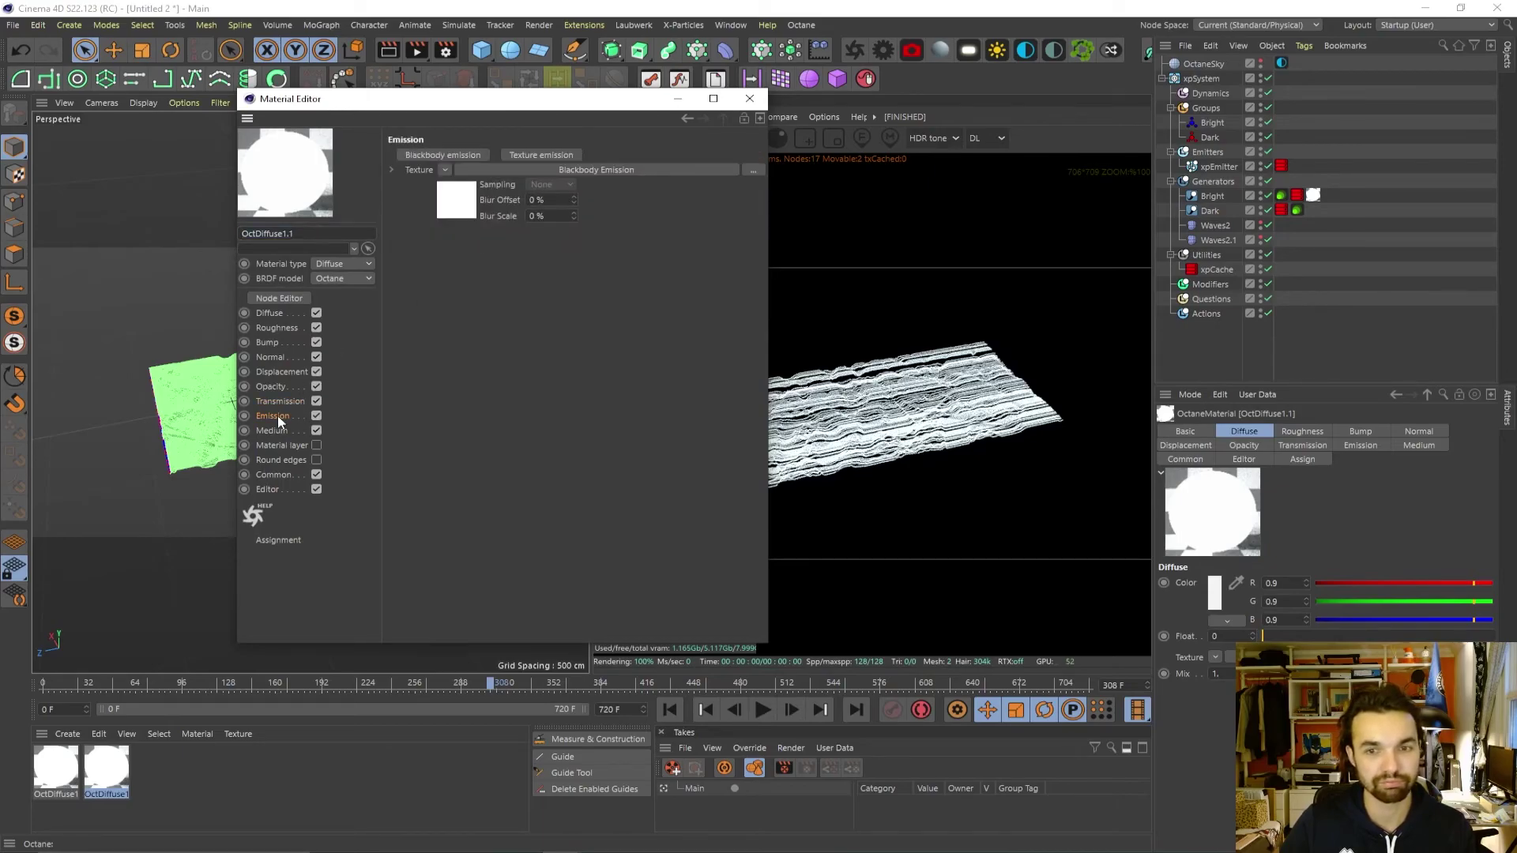
{"action": "left_click", "coordinate": [341, 311]}
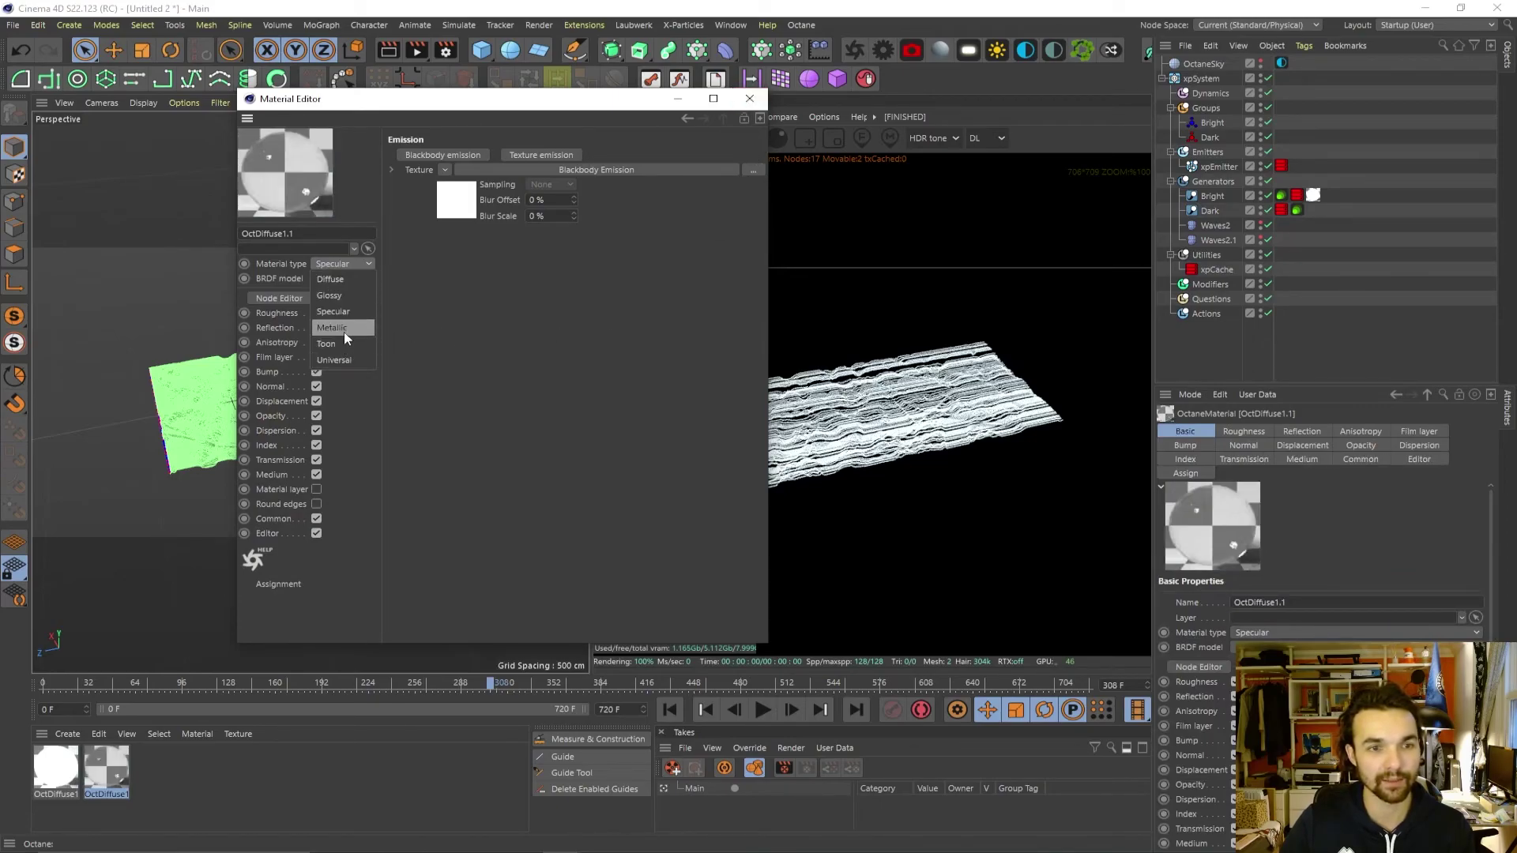
{"action": "left_click", "coordinate": [344, 328]}
{"action": "left_click", "coordinate": [749, 98]}
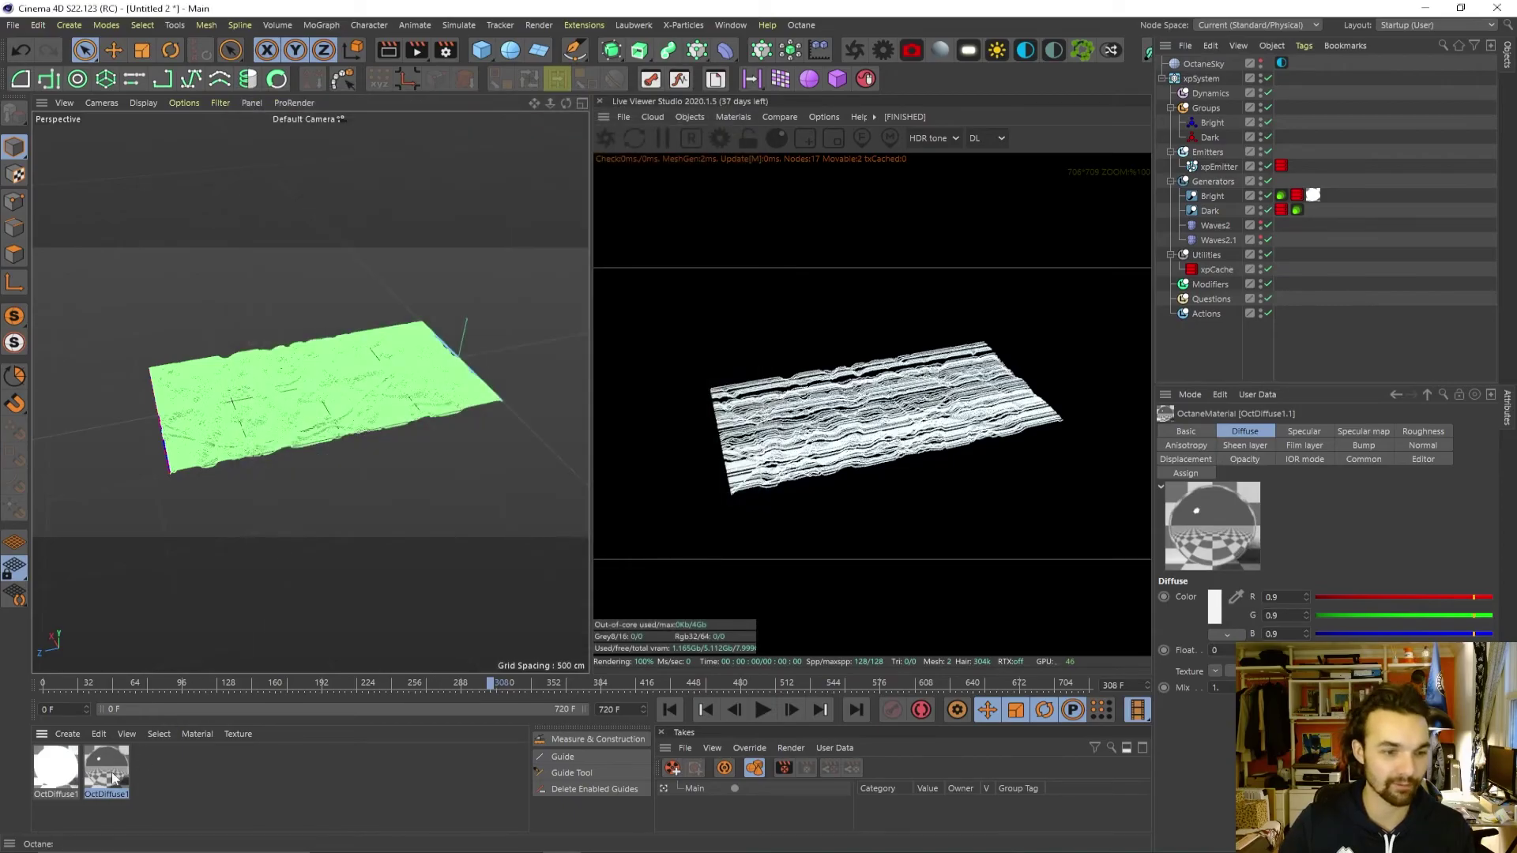
{"action": "left_click_drag", "start_coordinate": [1215, 207], "coordinate": [1215, 209]}
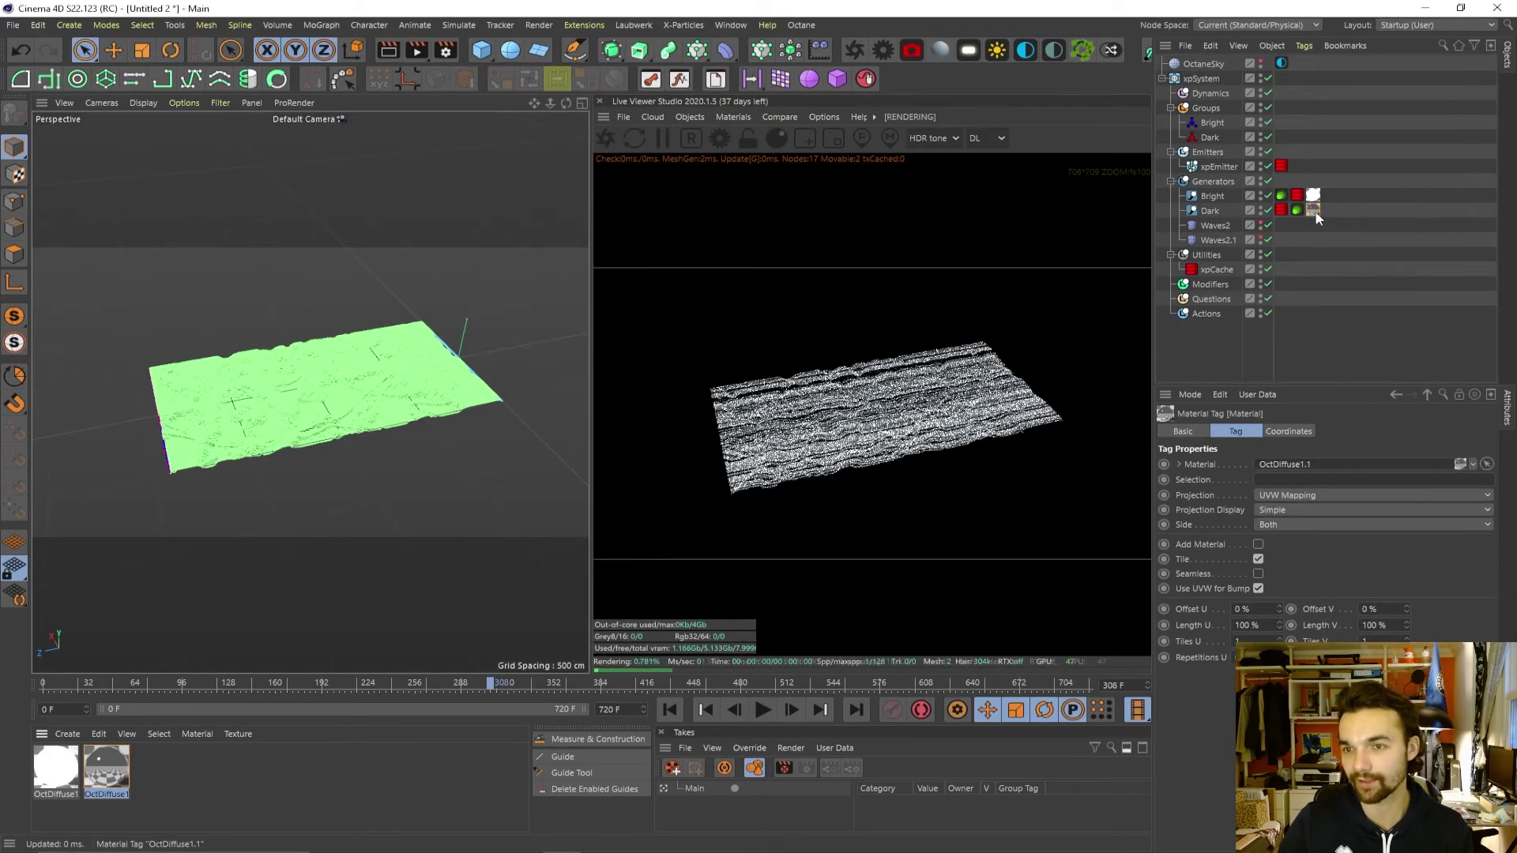
Examine close up how the Bright and Dark trail lines render and where their curves look angular.
{"action": "scroll", "coordinate": [433, 364], "scroll_direction": "up", "scroll_amount": 5}
{"action": "scroll", "coordinate": [433, 364], "scroll_direction": "up", "scroll_amount": 4}
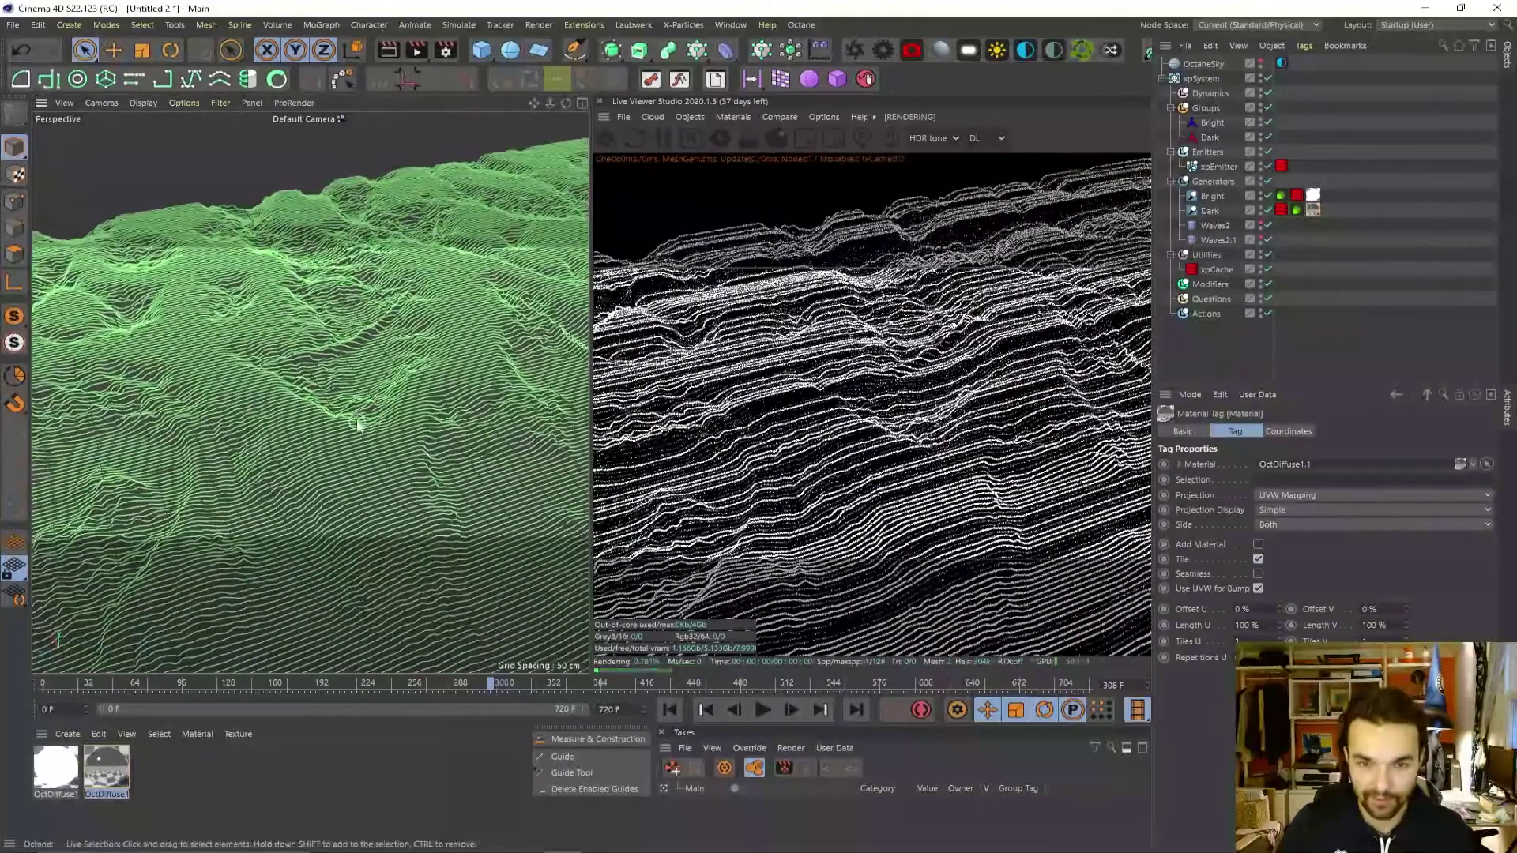
{"action": "scroll", "coordinate": [442, 424], "scroll_direction": "up", "scroll_amount": 5}
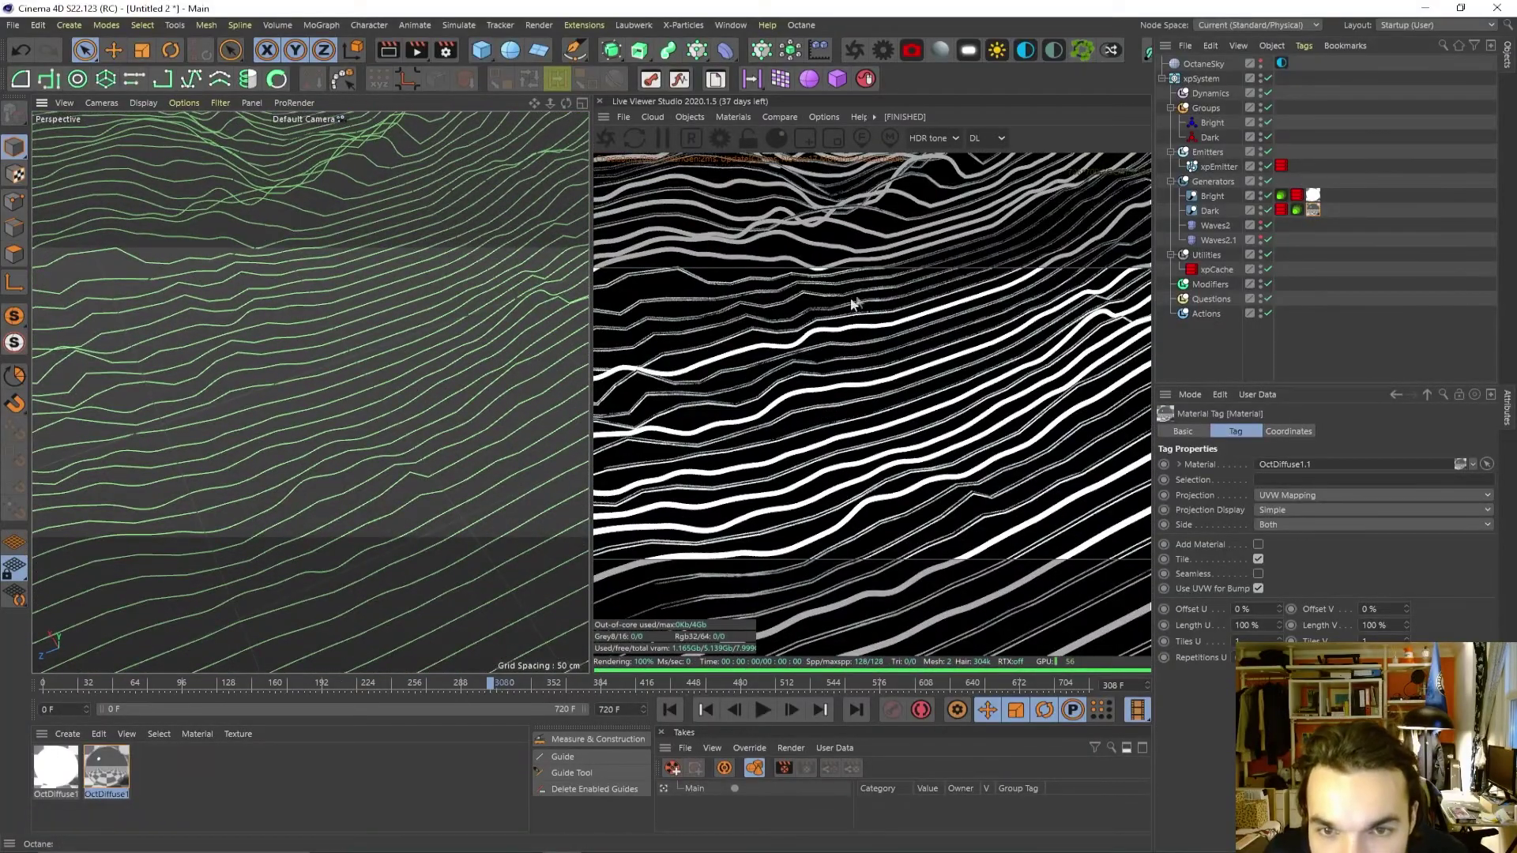
{"action": "scroll", "coordinate": [285, 400], "scroll_direction": "up", "scroll_amount": 6}
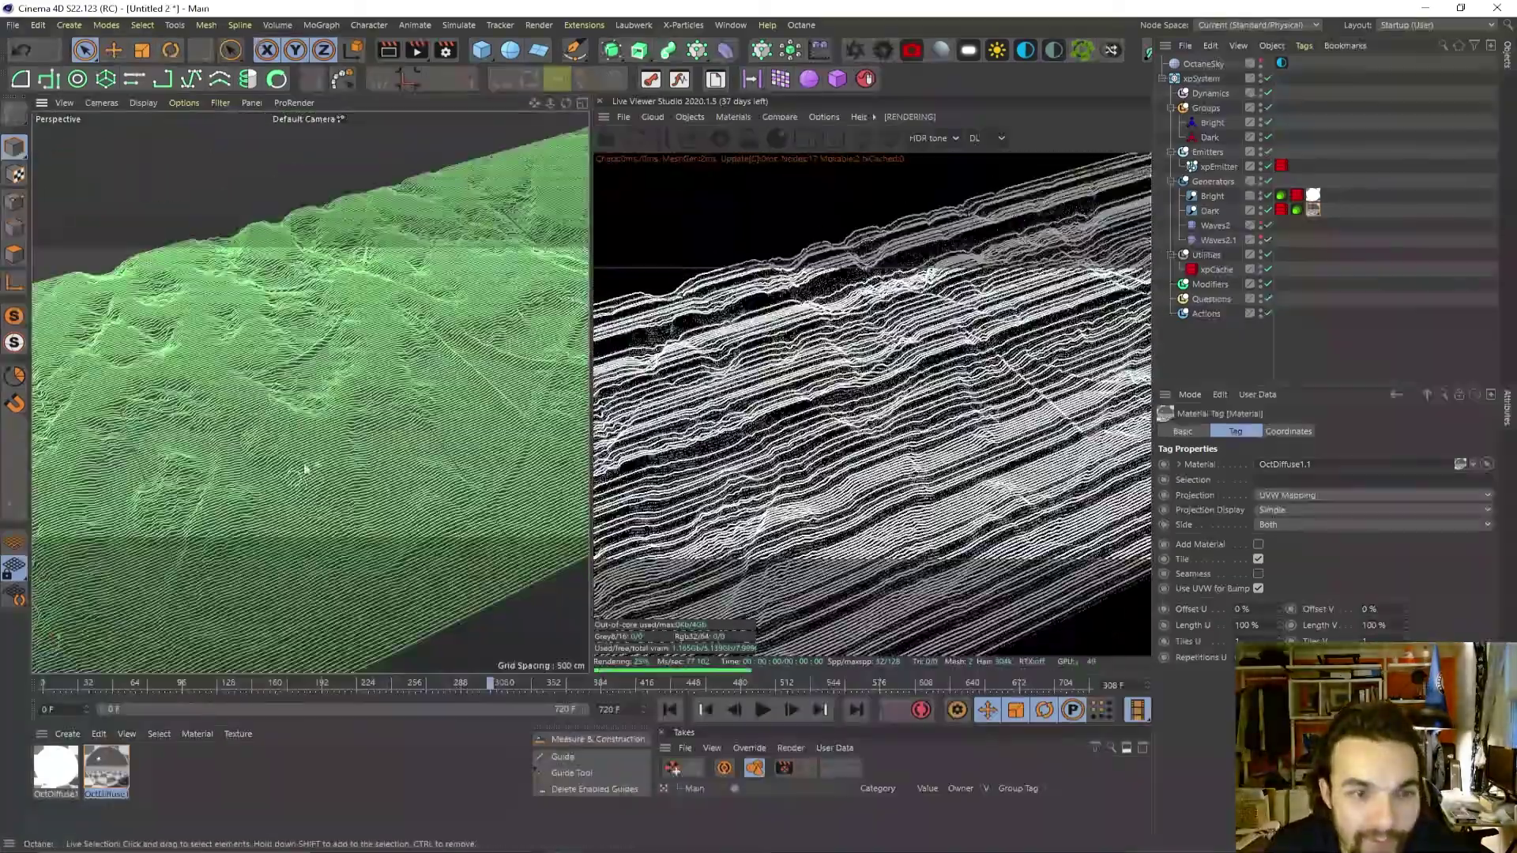
{"action": "scroll", "coordinate": [330, 355], "scroll_direction": "down", "scroll_amount": 6}
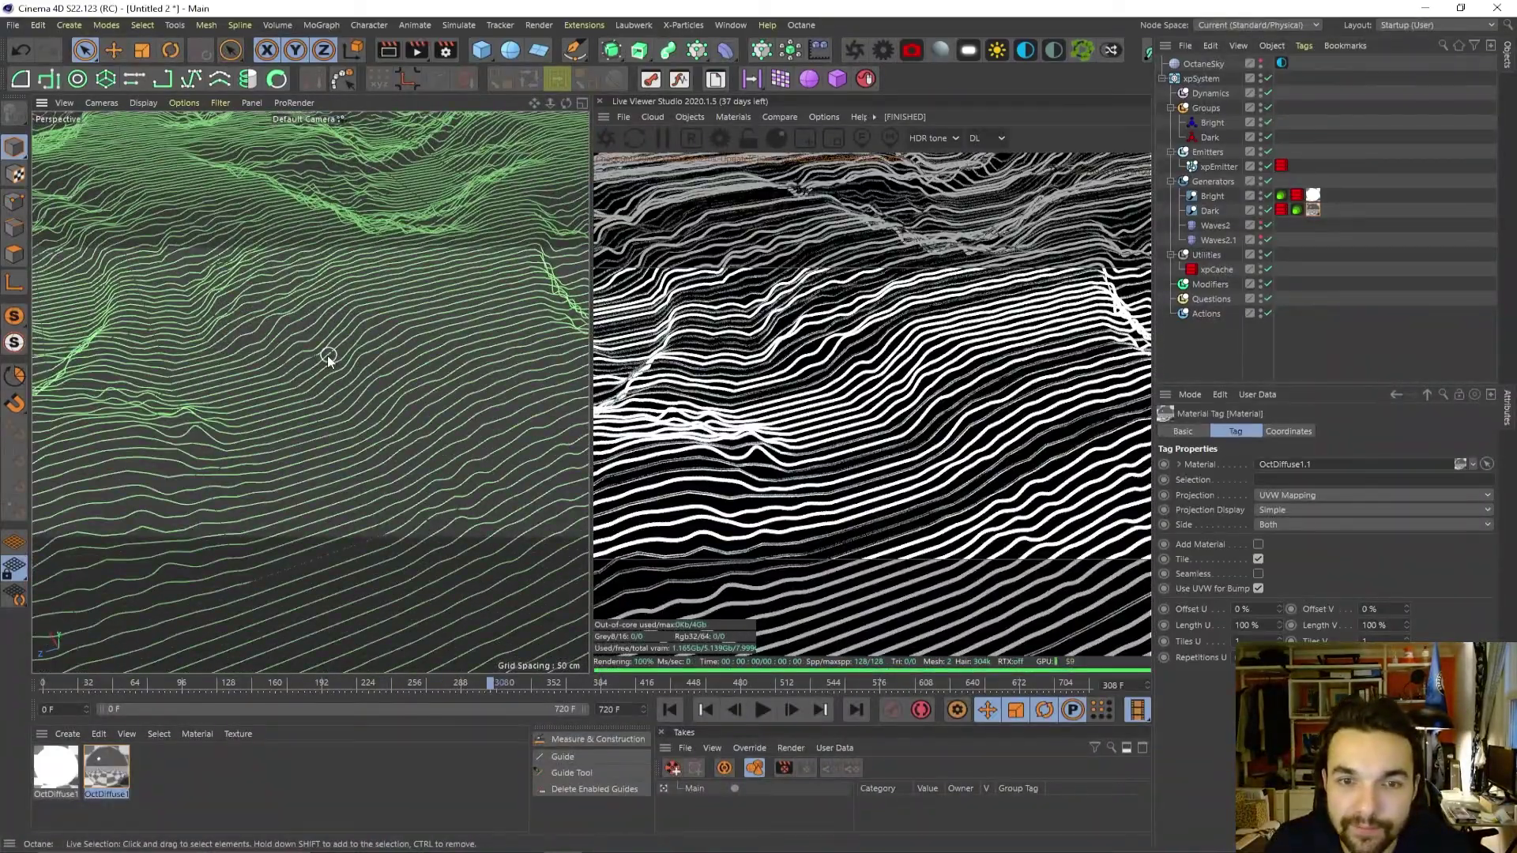
{"action": "scroll", "coordinate": [324, 355], "scroll_direction": "down", "scroll_amount": 2}
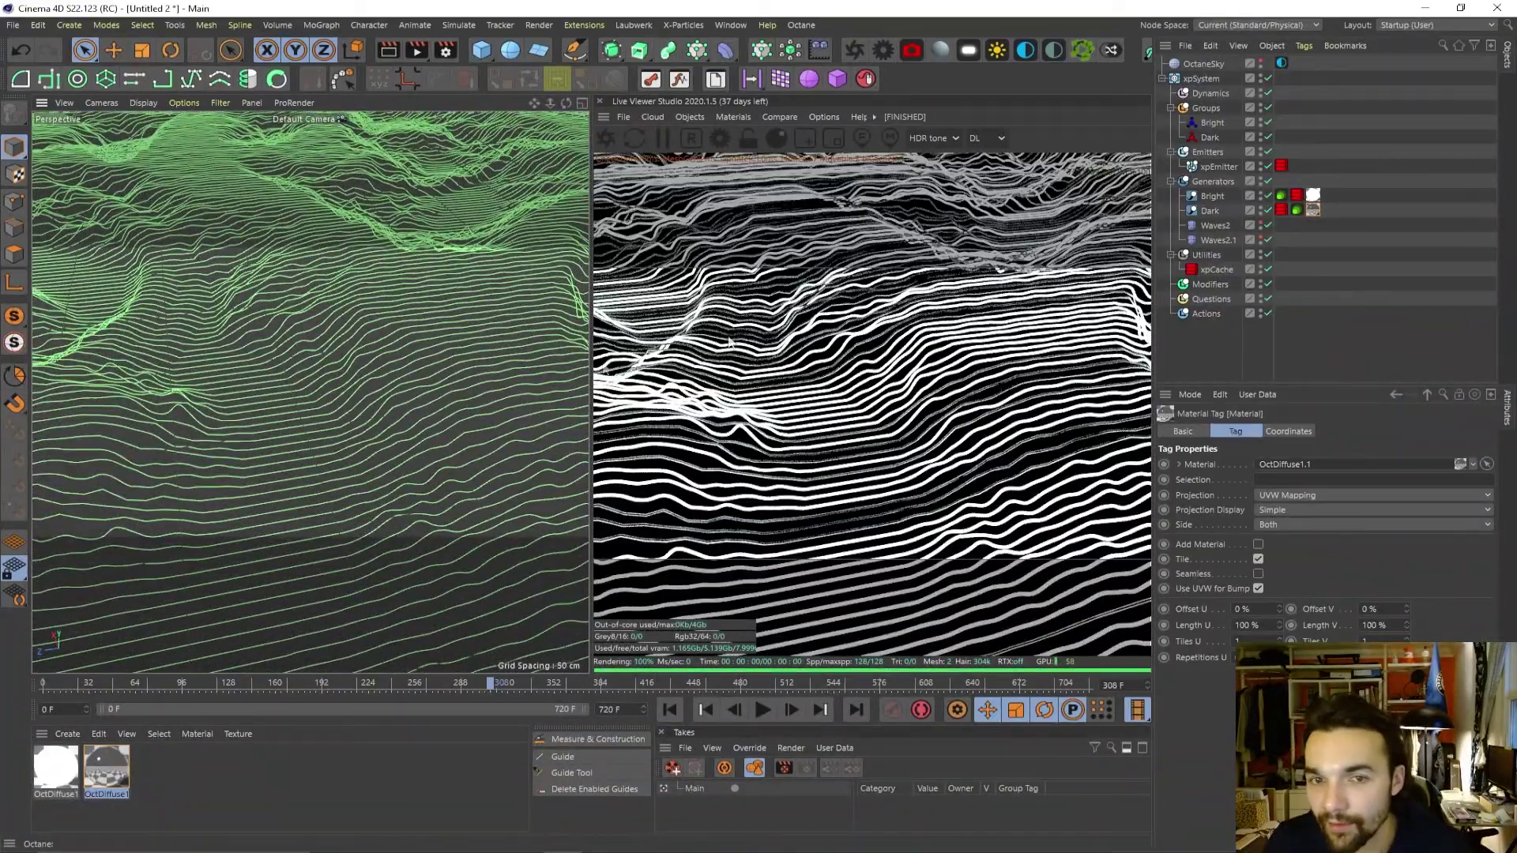
{"action": "scroll", "coordinate": [195, 339], "scroll_direction": "up", "scroll_amount": 6}
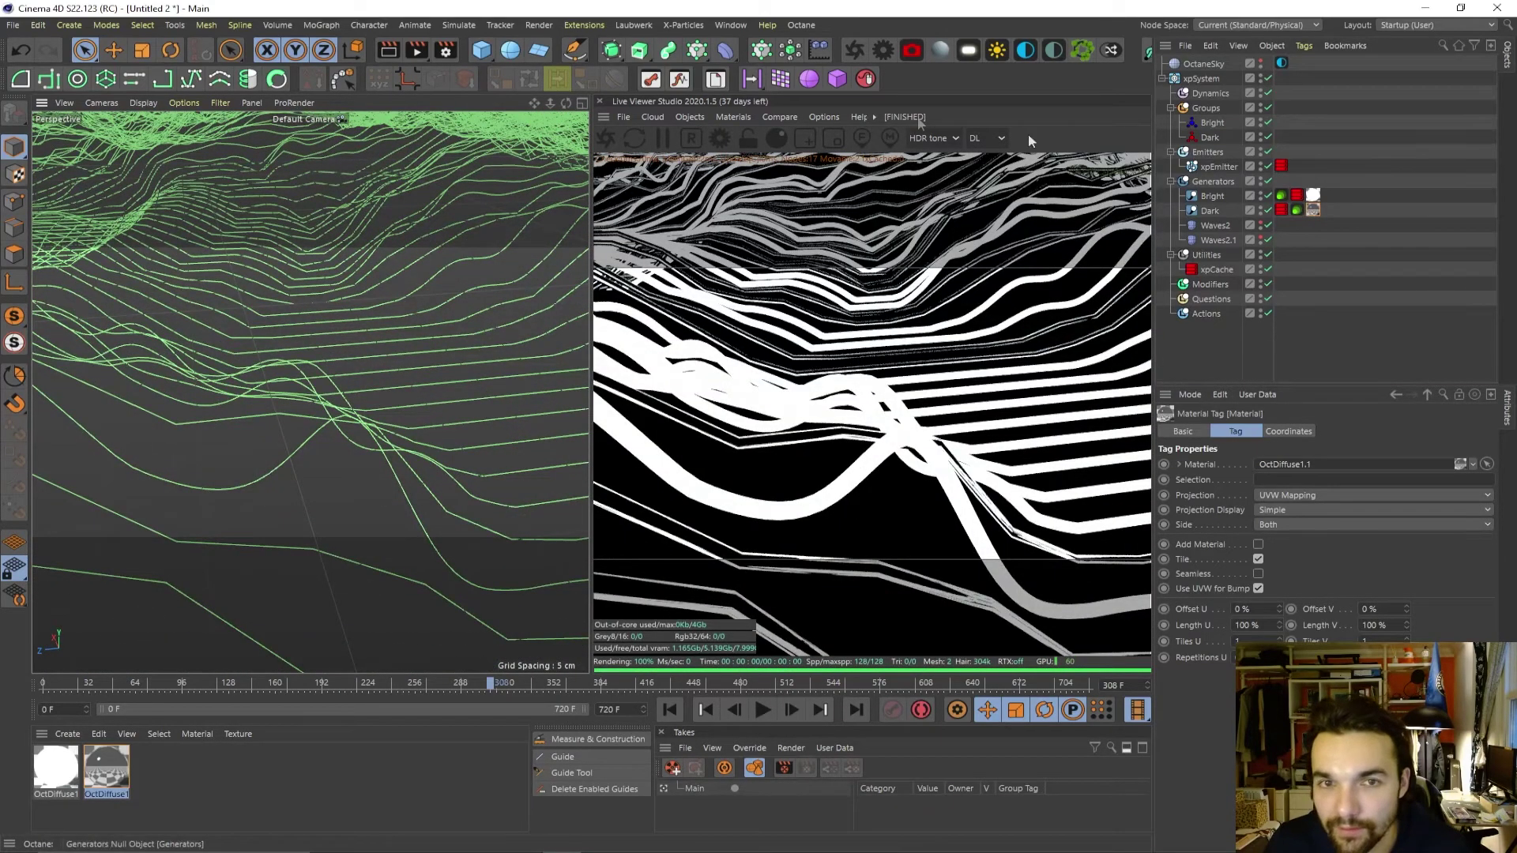
{"action": "left_click", "coordinate": [608, 120]}
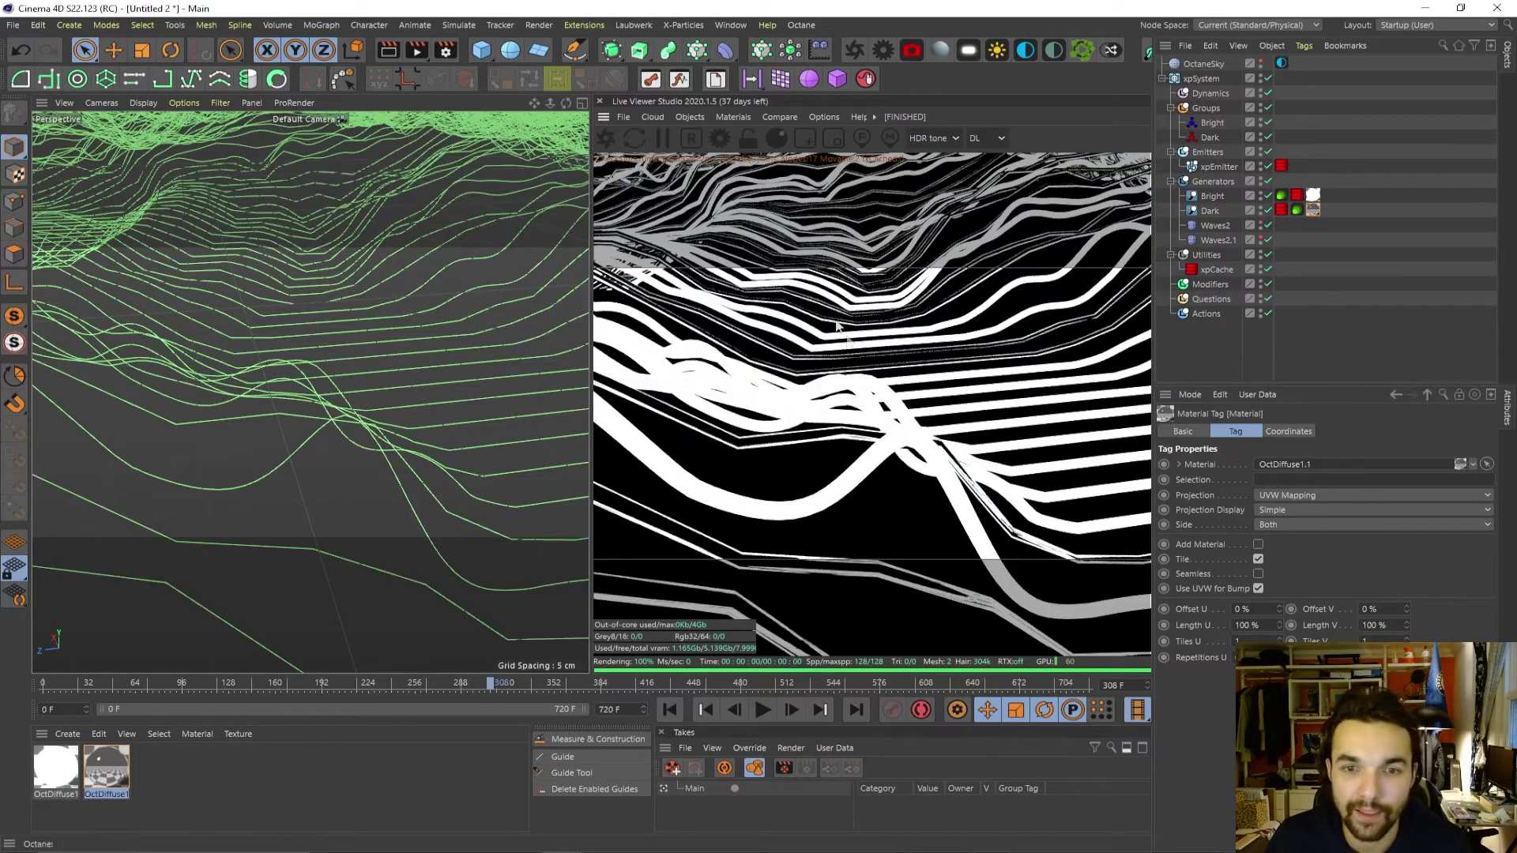
{"action": "left_click_drag", "start_coordinate": [243, 377], "coordinate": [98, 377], "text": "alt"}
Set the Dark trail's spline type to Bezier with Natural intermediate points, checking them against the Bright trail's spline settings.
{"action": "left_click", "coordinate": [1211, 210]}
{"action": "left_click", "coordinate": [1214, 197], "text": "shift"}
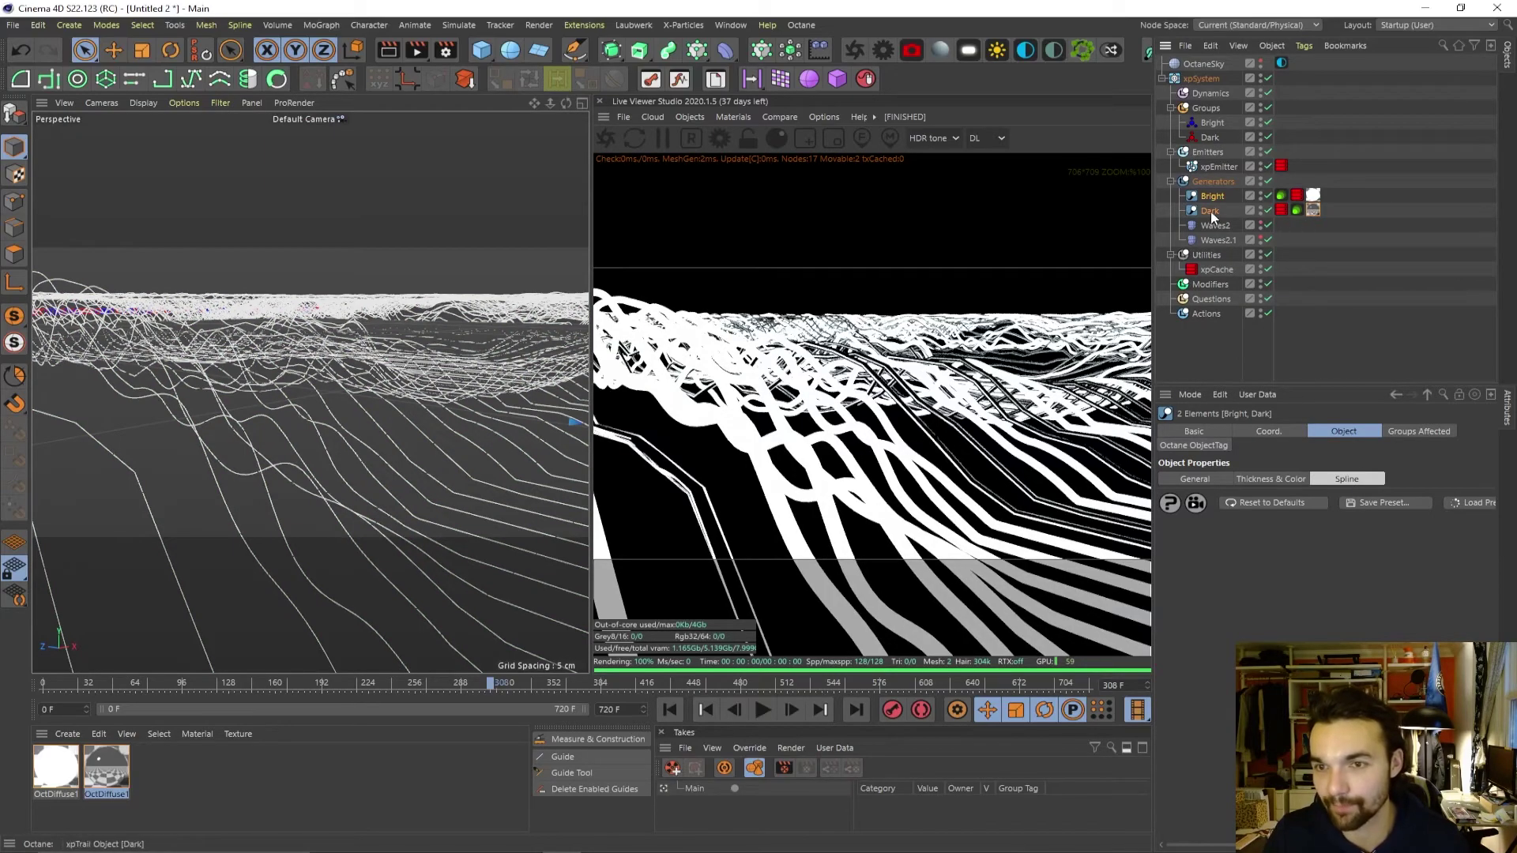
{"action": "left_click", "coordinate": [1333, 482]}
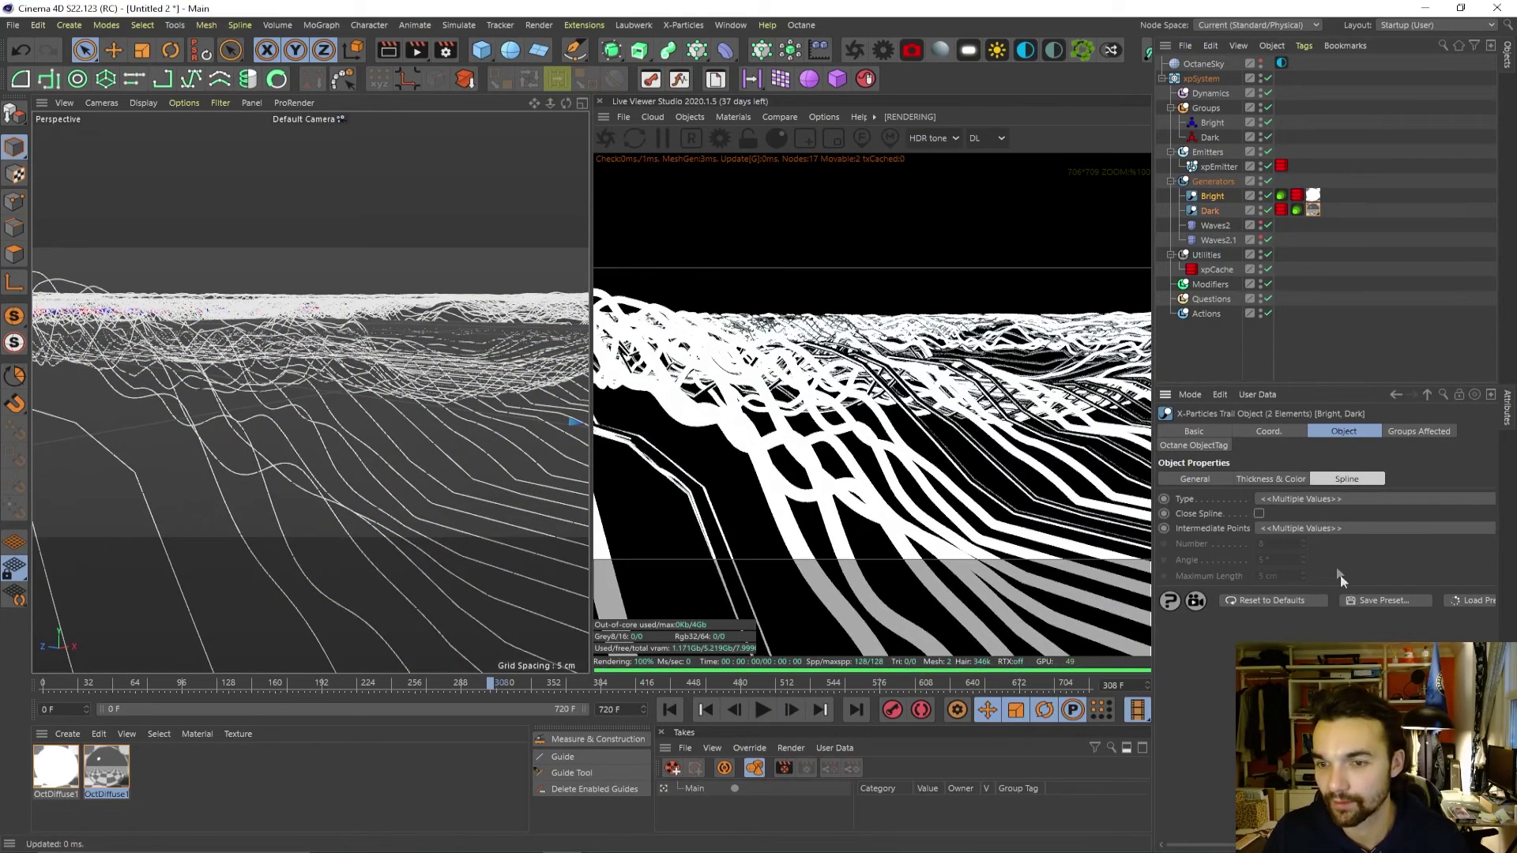
{"action": "left_click", "coordinate": [1324, 496]}
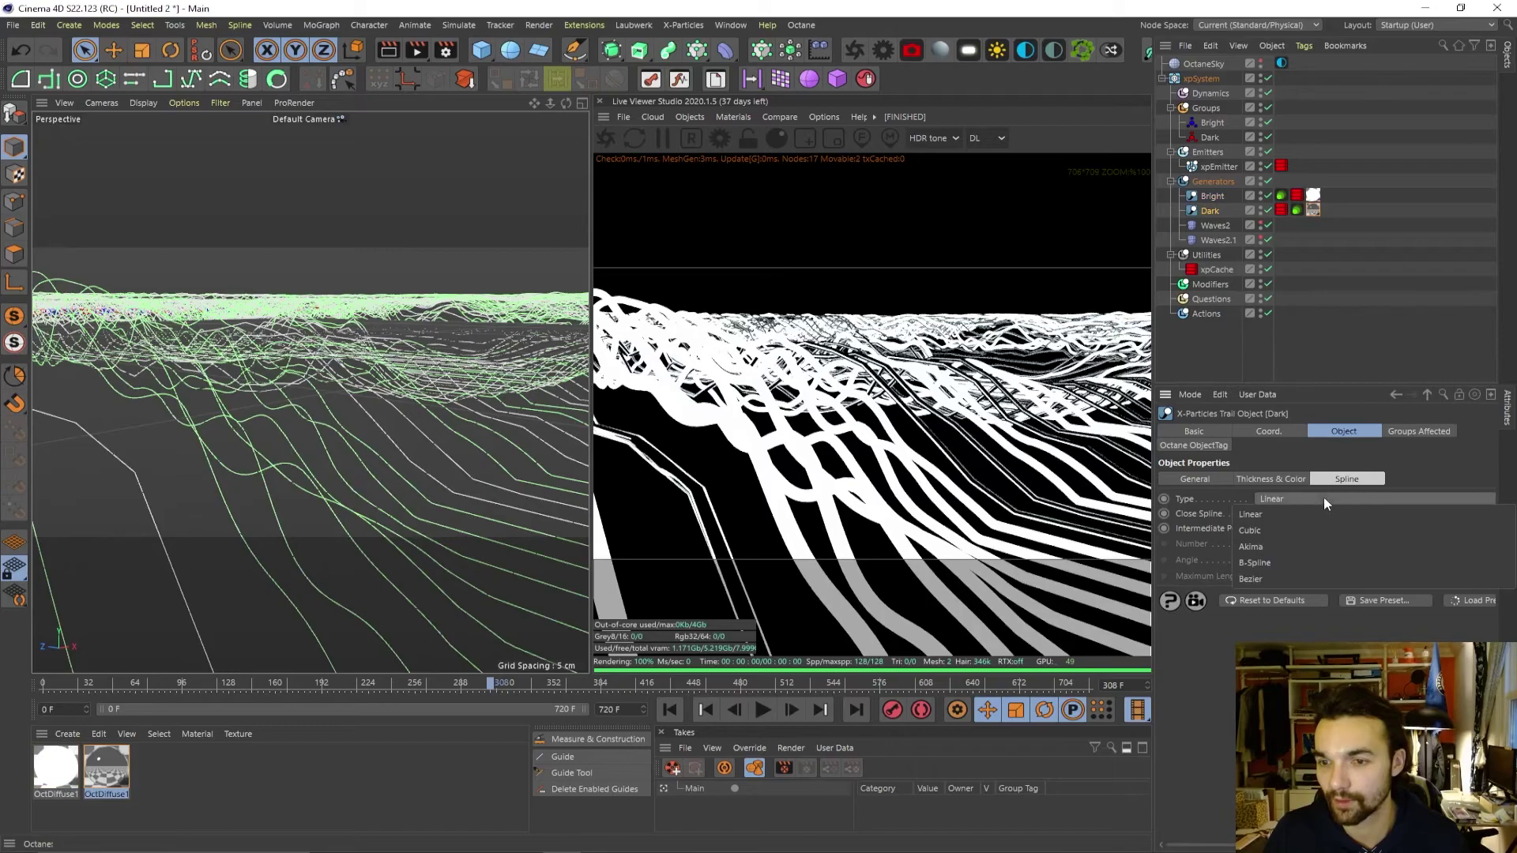
{"action": "left_click", "coordinate": [1285, 577]}
{"action": "left_click", "coordinate": [1296, 529]}
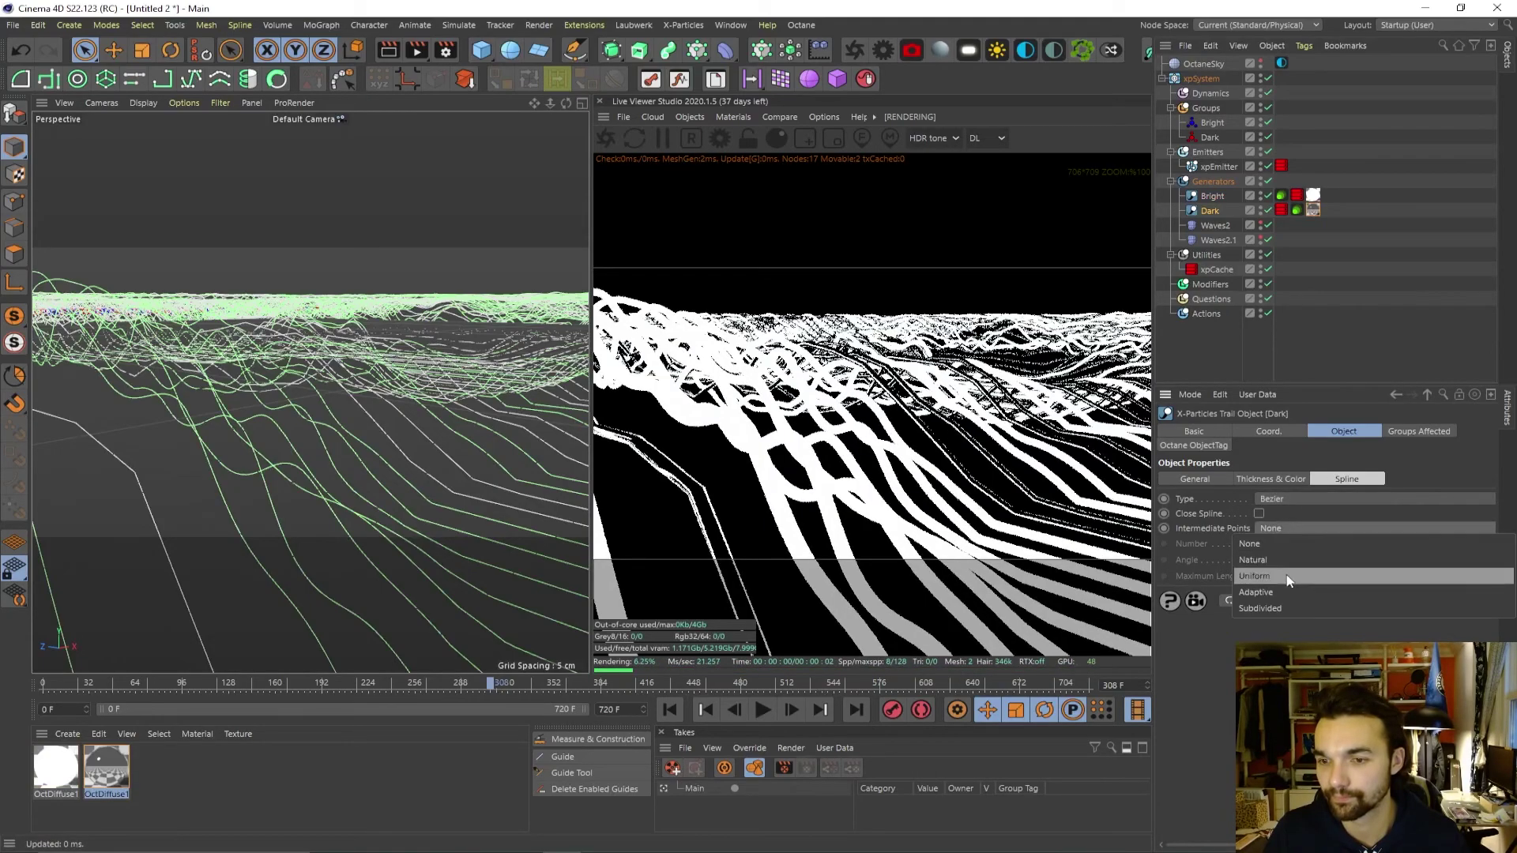
{"action": "left_click", "coordinate": [1286, 558]}
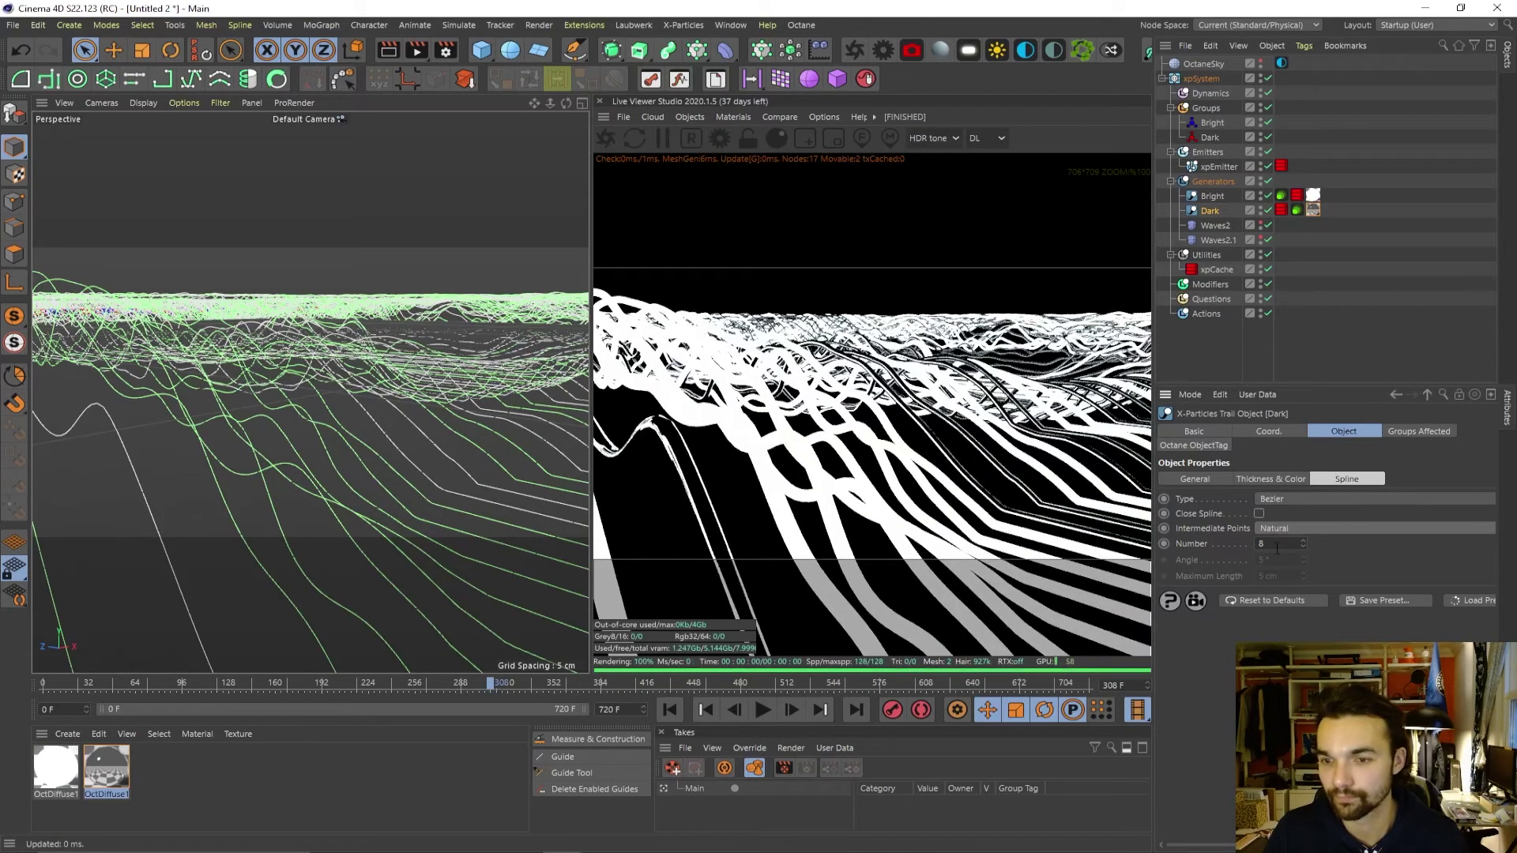
{"action": "left_click", "coordinate": [1213, 196]}
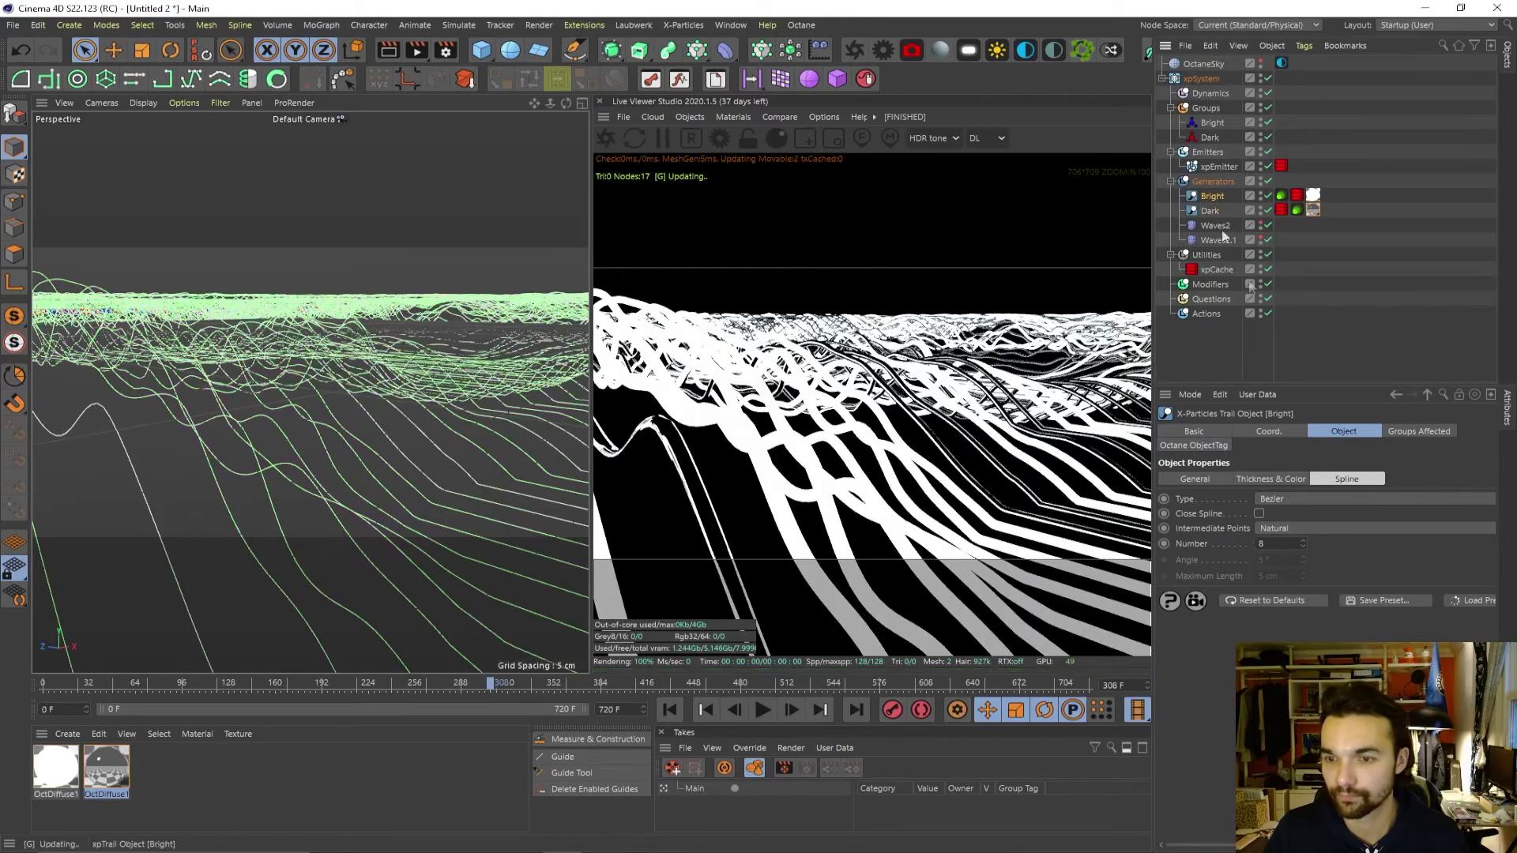
Review the rendered trail terrain from several angles, and undock and close the Live Viewer.
{"action": "scroll", "coordinate": [521, 364], "scroll_direction": "down", "scroll_amount": 10}
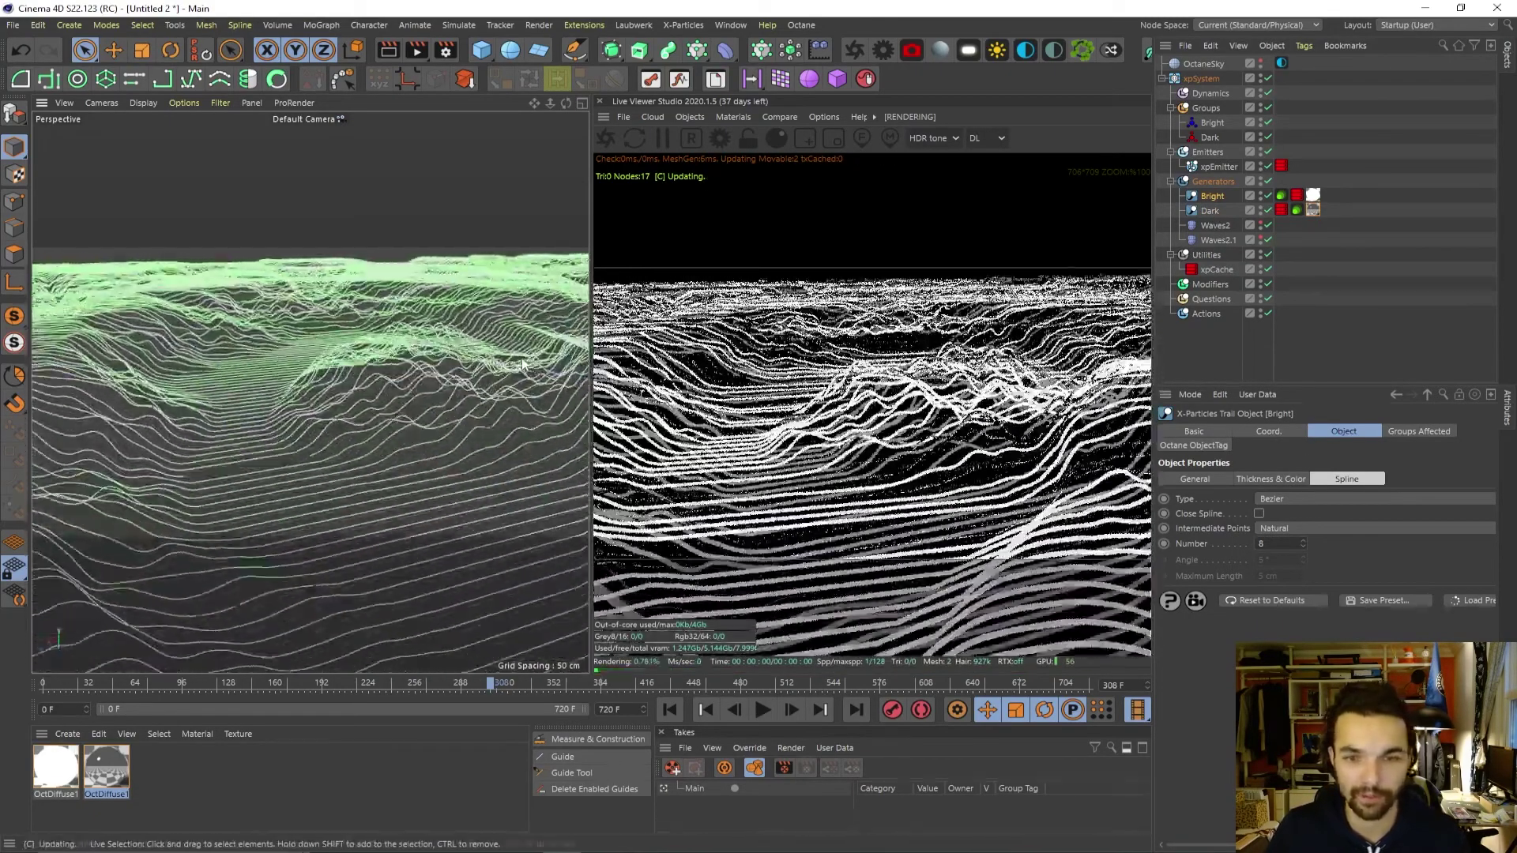
{"action": "left_click_drag", "start_coordinate": [356, 292], "coordinate": [339, 396], "text": "alt"}
{"action": "right_click_drag", "start_coordinate": [329, 298], "coordinate": [267, 314], "text": "alt"}
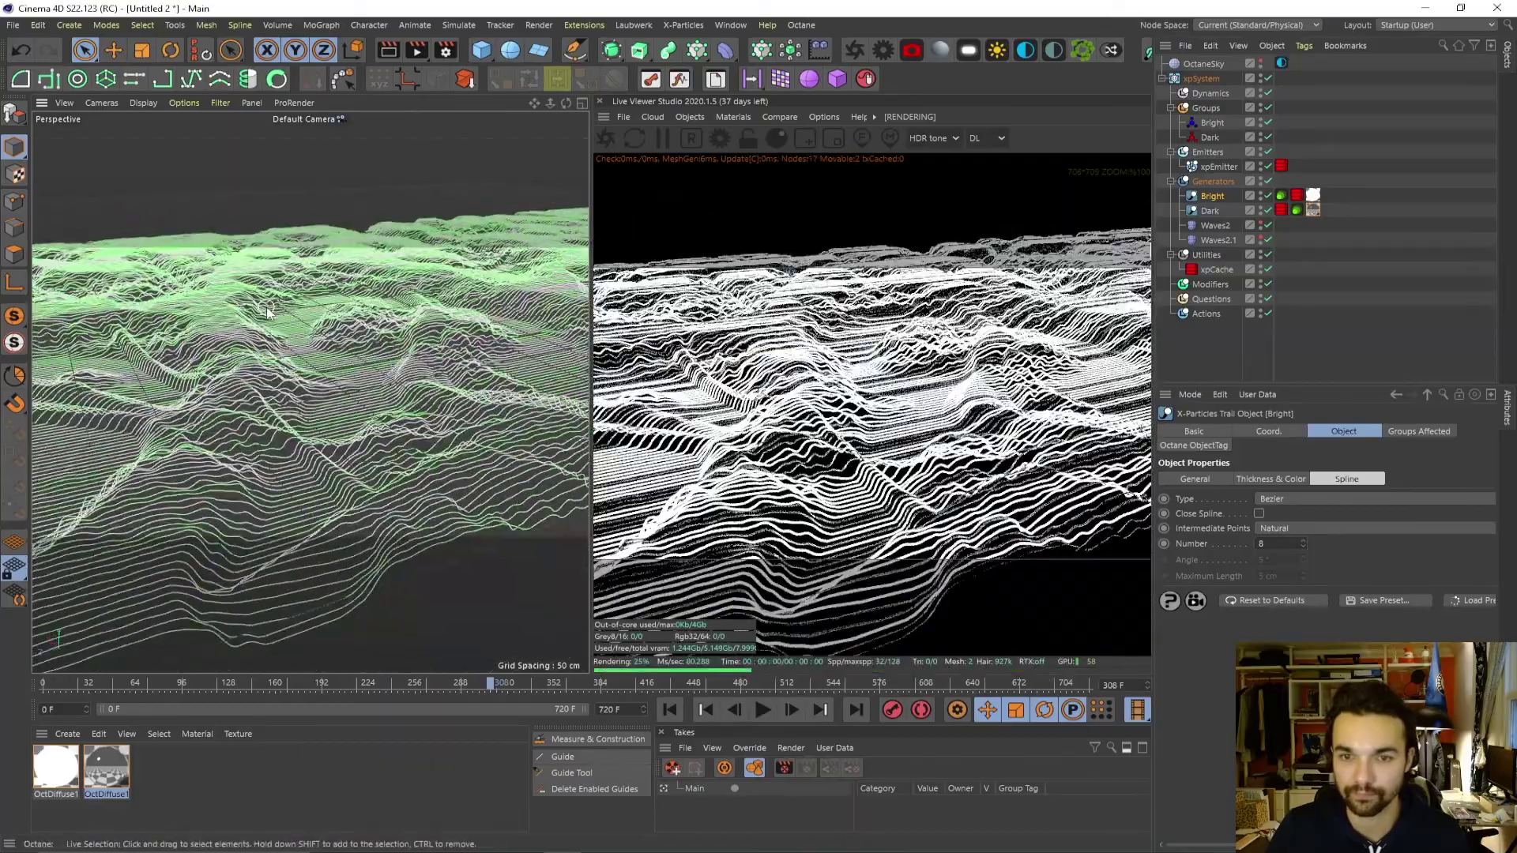
{"action": "left_click_drag", "start_coordinate": [269, 316], "coordinate": [318, 387], "text": "alt"}
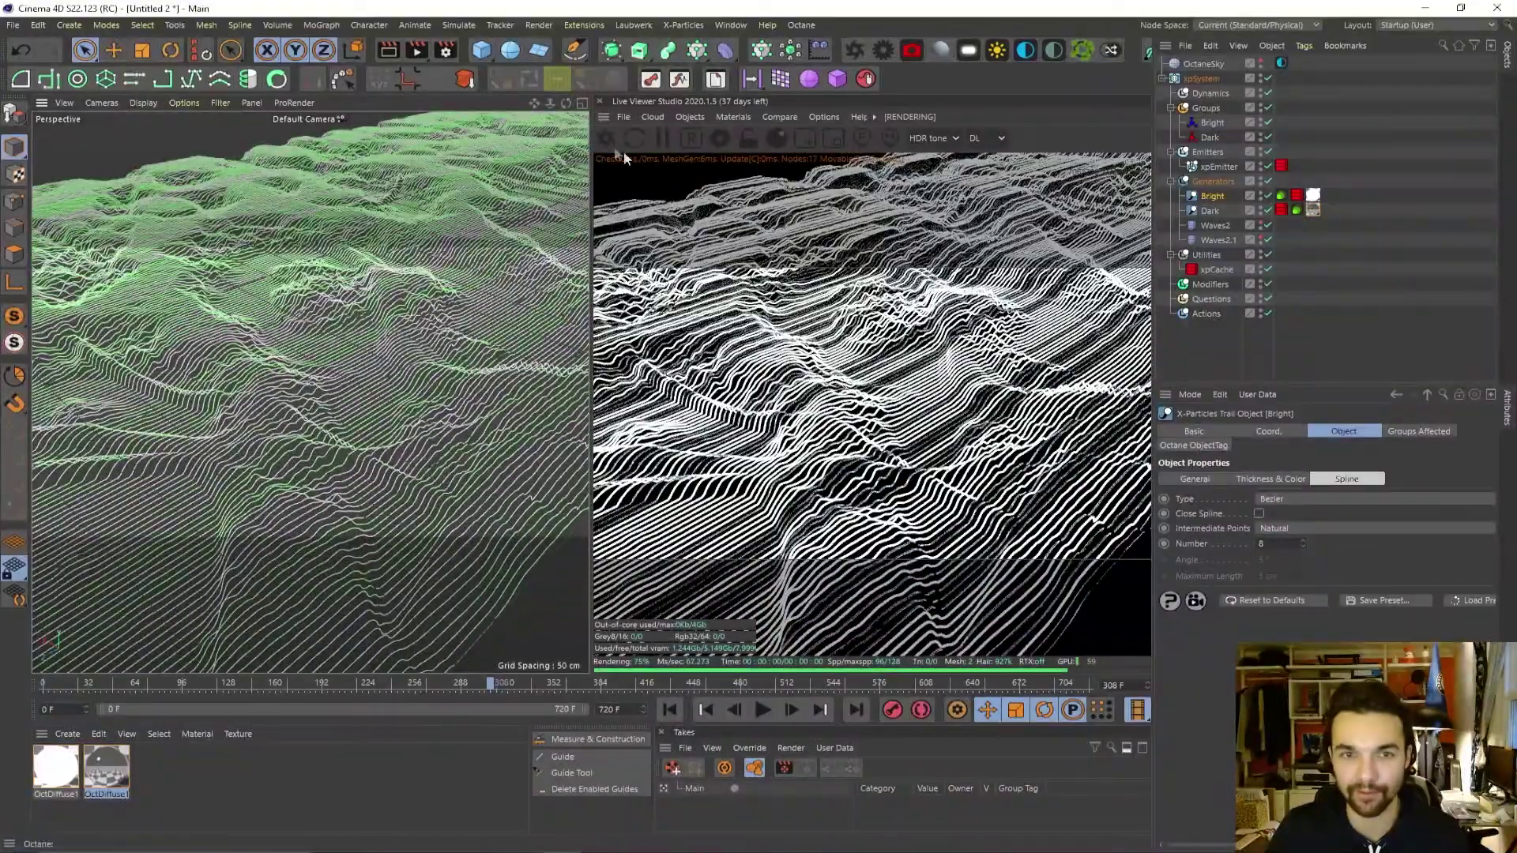
{"action": "left_click", "coordinate": [604, 117]}
{"action": "left_click", "coordinate": [614, 128]}
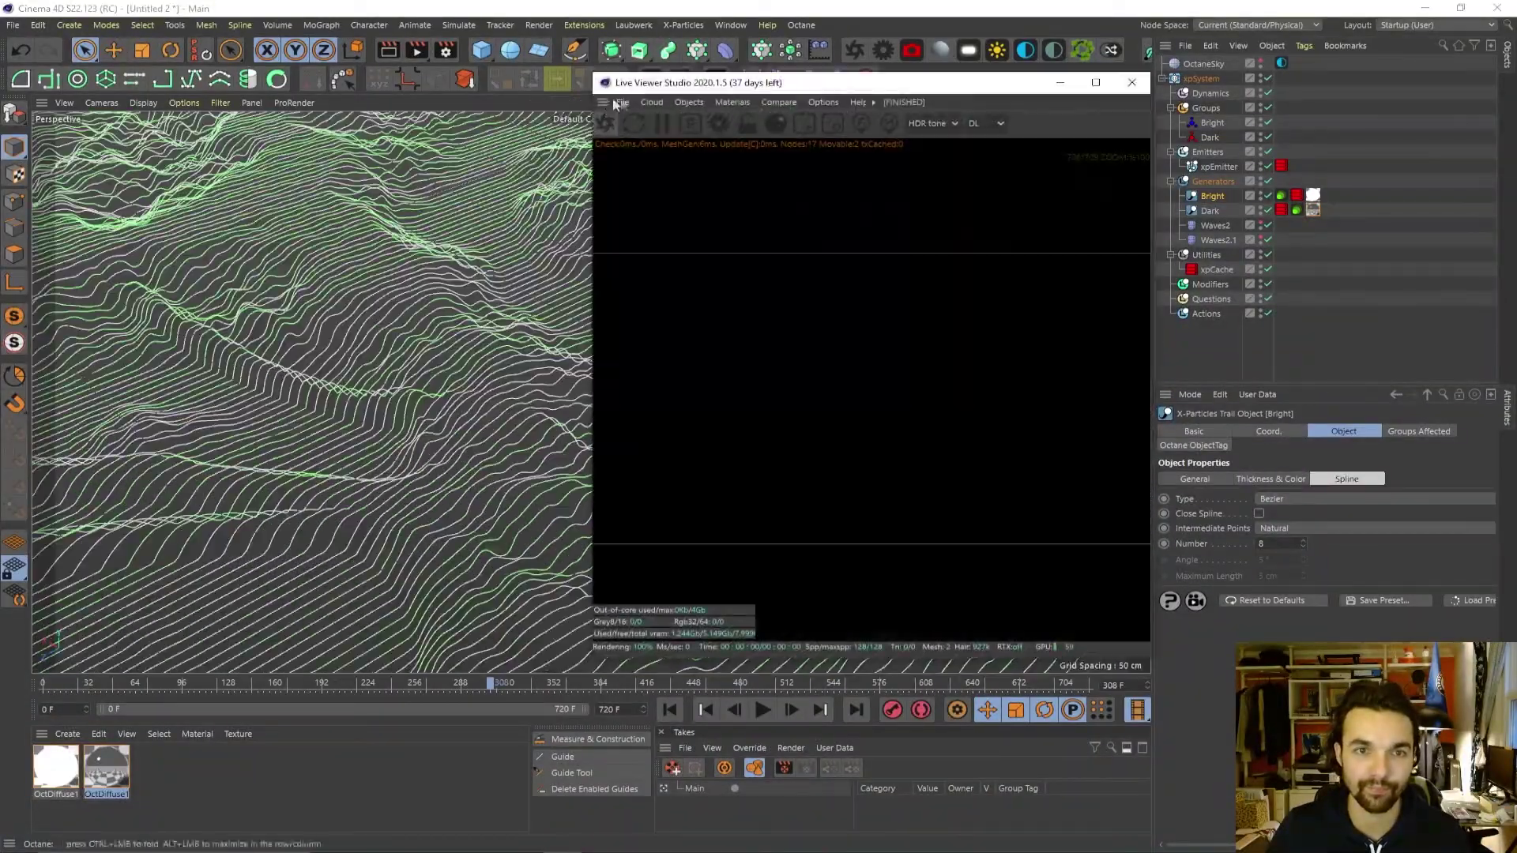
{"action": "left_click", "coordinate": [1142, 82]}
Deselect the trail generator, rewind the animation and move to frame 188.
{"action": "scroll", "coordinate": [524, 288], "scroll_direction": "down", "scroll_amount": 8}
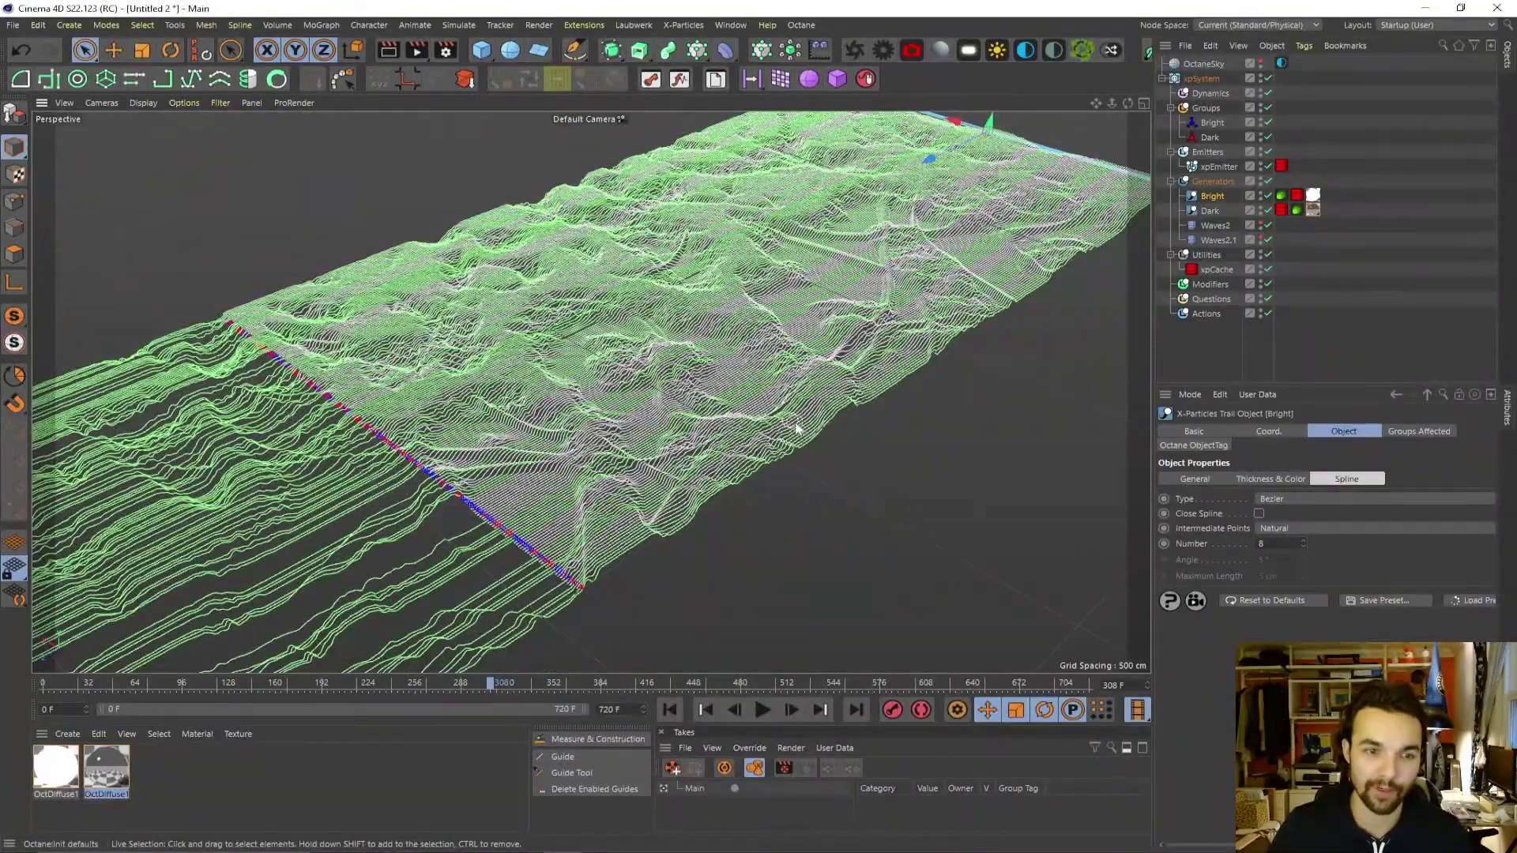
{"action": "scroll", "coordinate": [796, 429], "scroll_direction": "down", "scroll_amount": 3}
{"action": "left_click", "coordinate": [767, 533]}
{"action": "scroll", "coordinate": [619, 605], "scroll_direction": "down", "scroll_amount": 3}
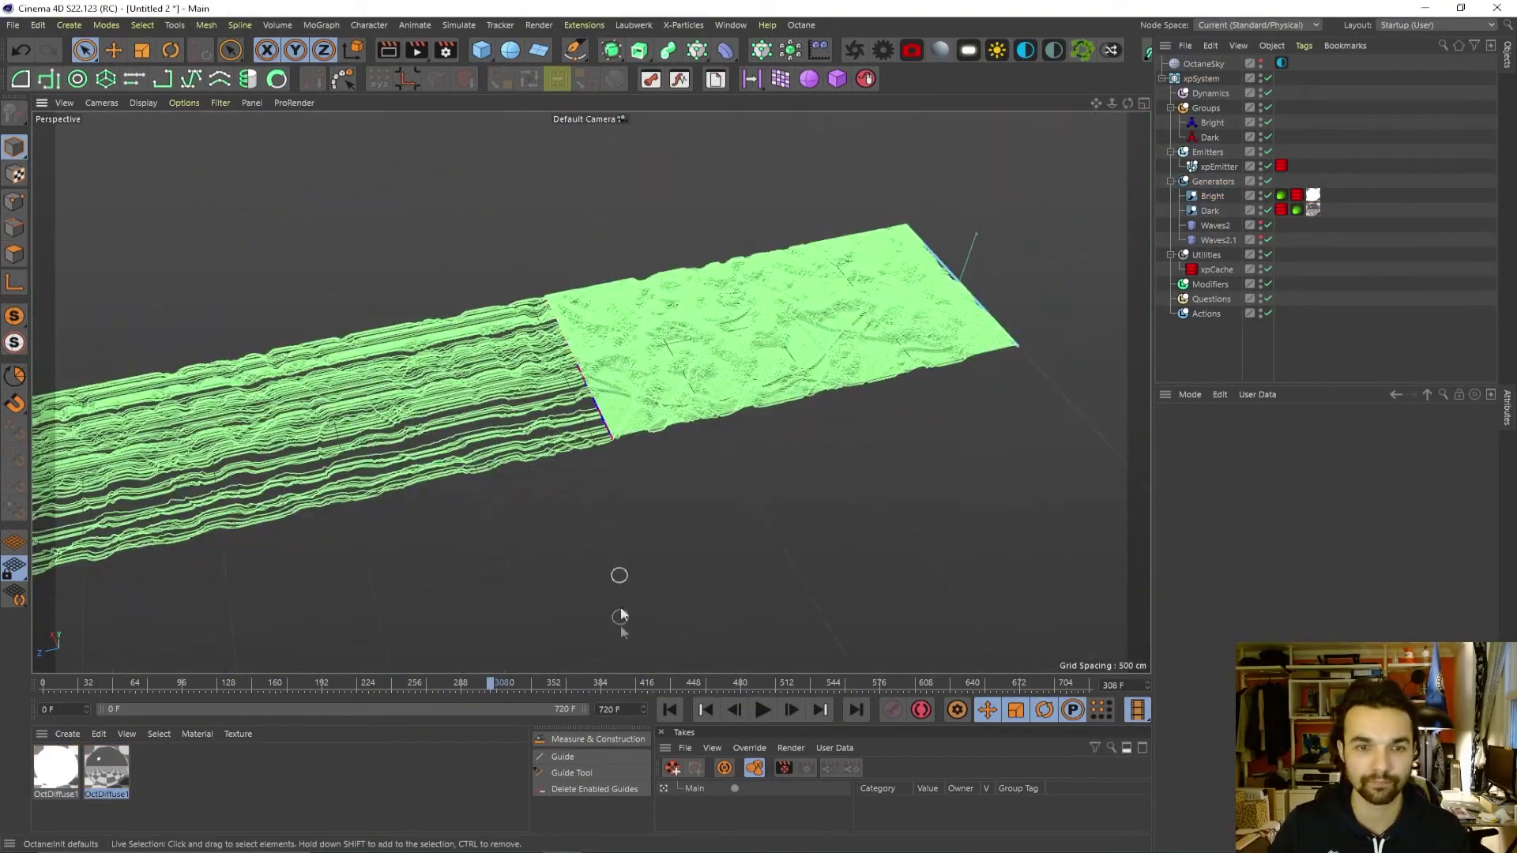
{"action": "left_click", "coordinate": [670, 710]}
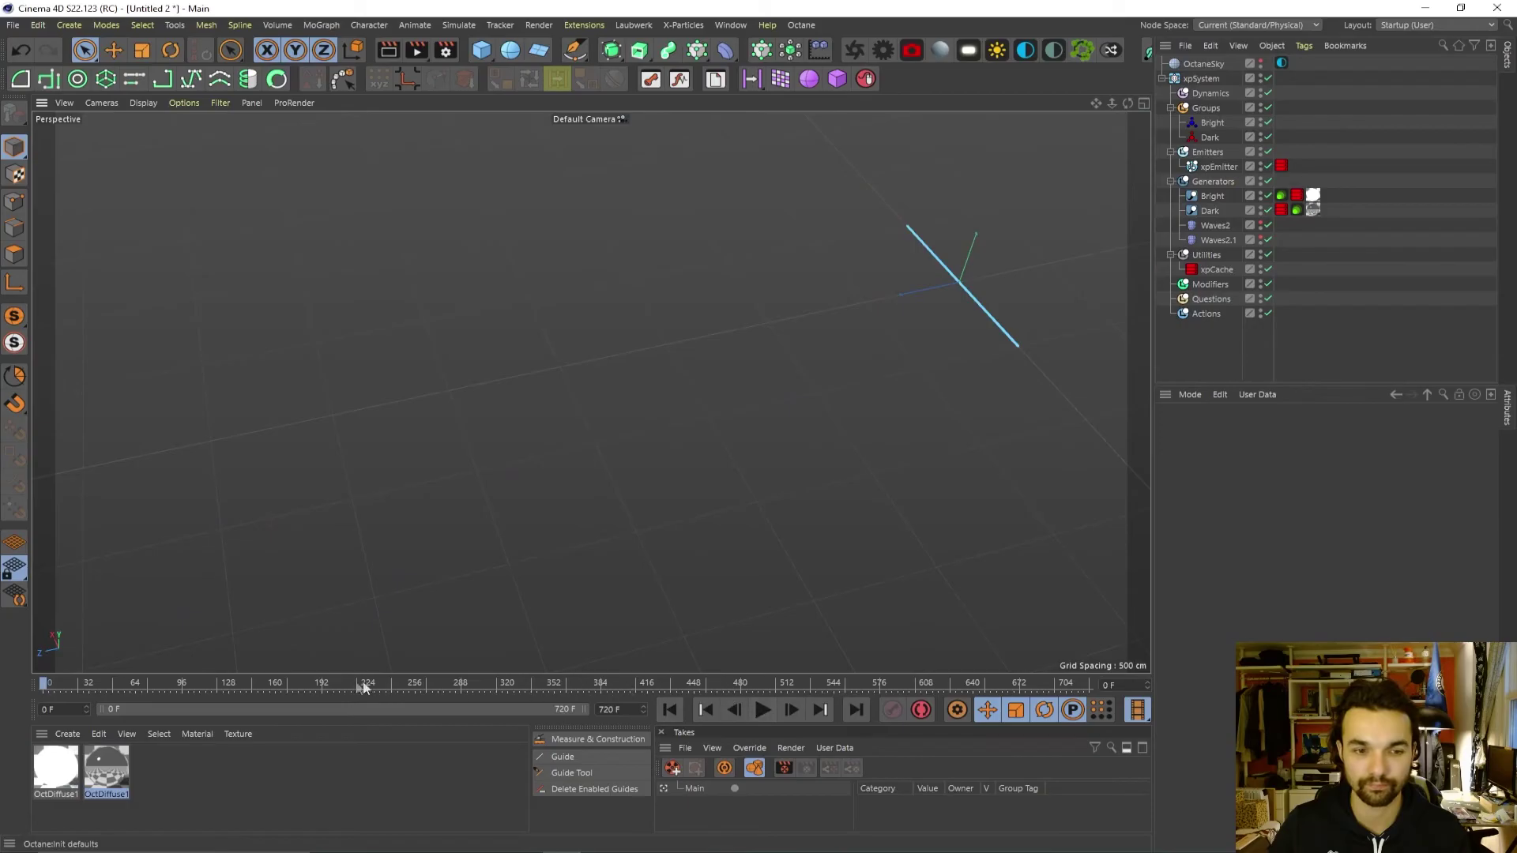
{"action": "left_click", "coordinate": [315, 684]}
{"action": "scroll", "coordinate": [831, 280], "scroll_direction": "up", "scroll_amount": 6}
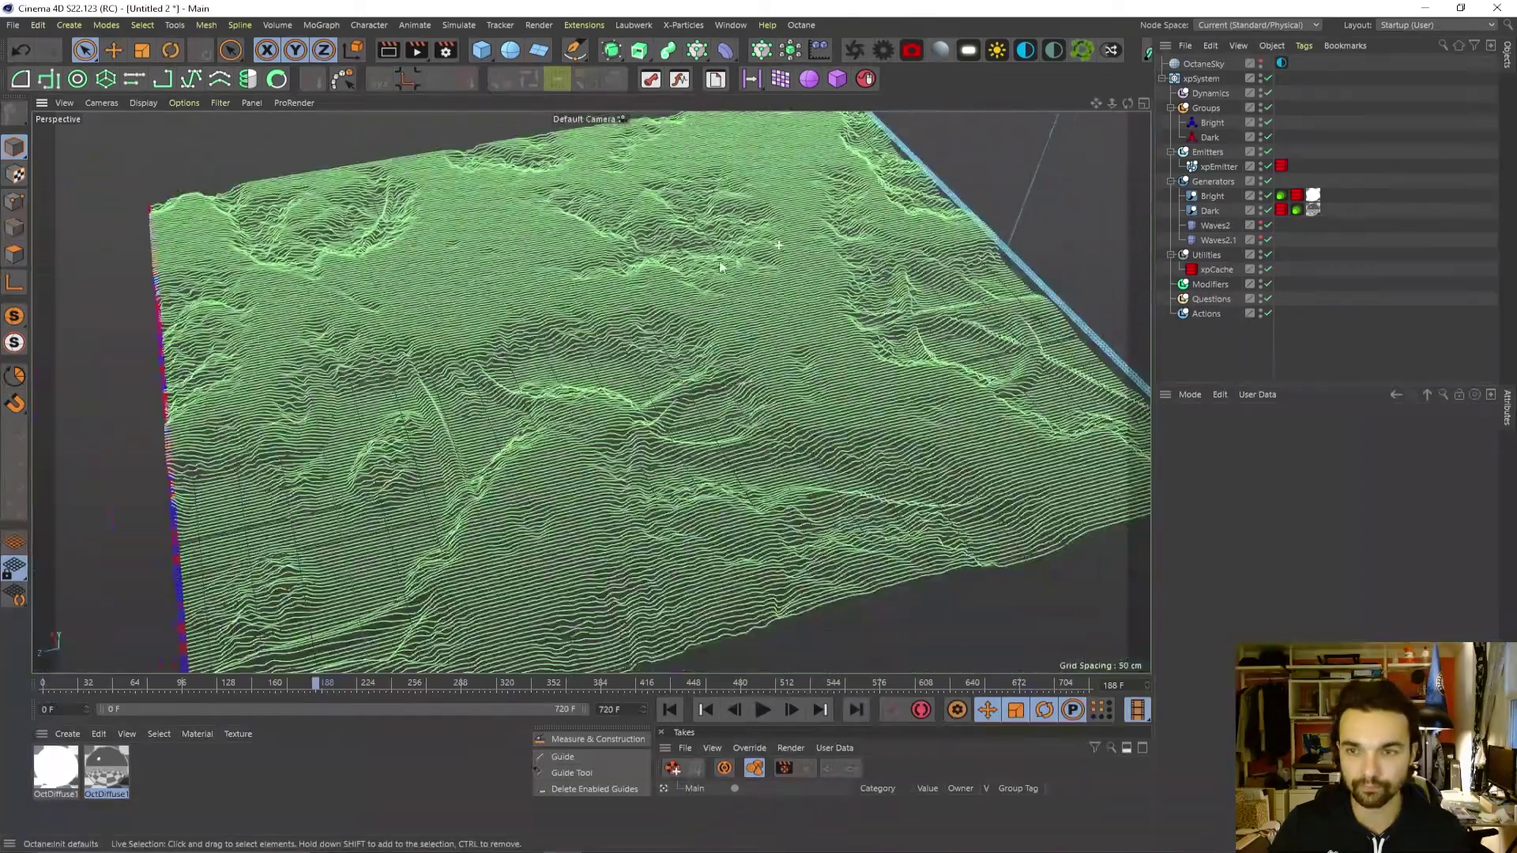
Delete the material tags and Octane object tags from the Bright and Dark trail generators.
{"action": "left_click_drag", "start_coordinate": [1308, 204], "coordinate": [1310, 197]}
{"action": "key", "text": "Delete"}
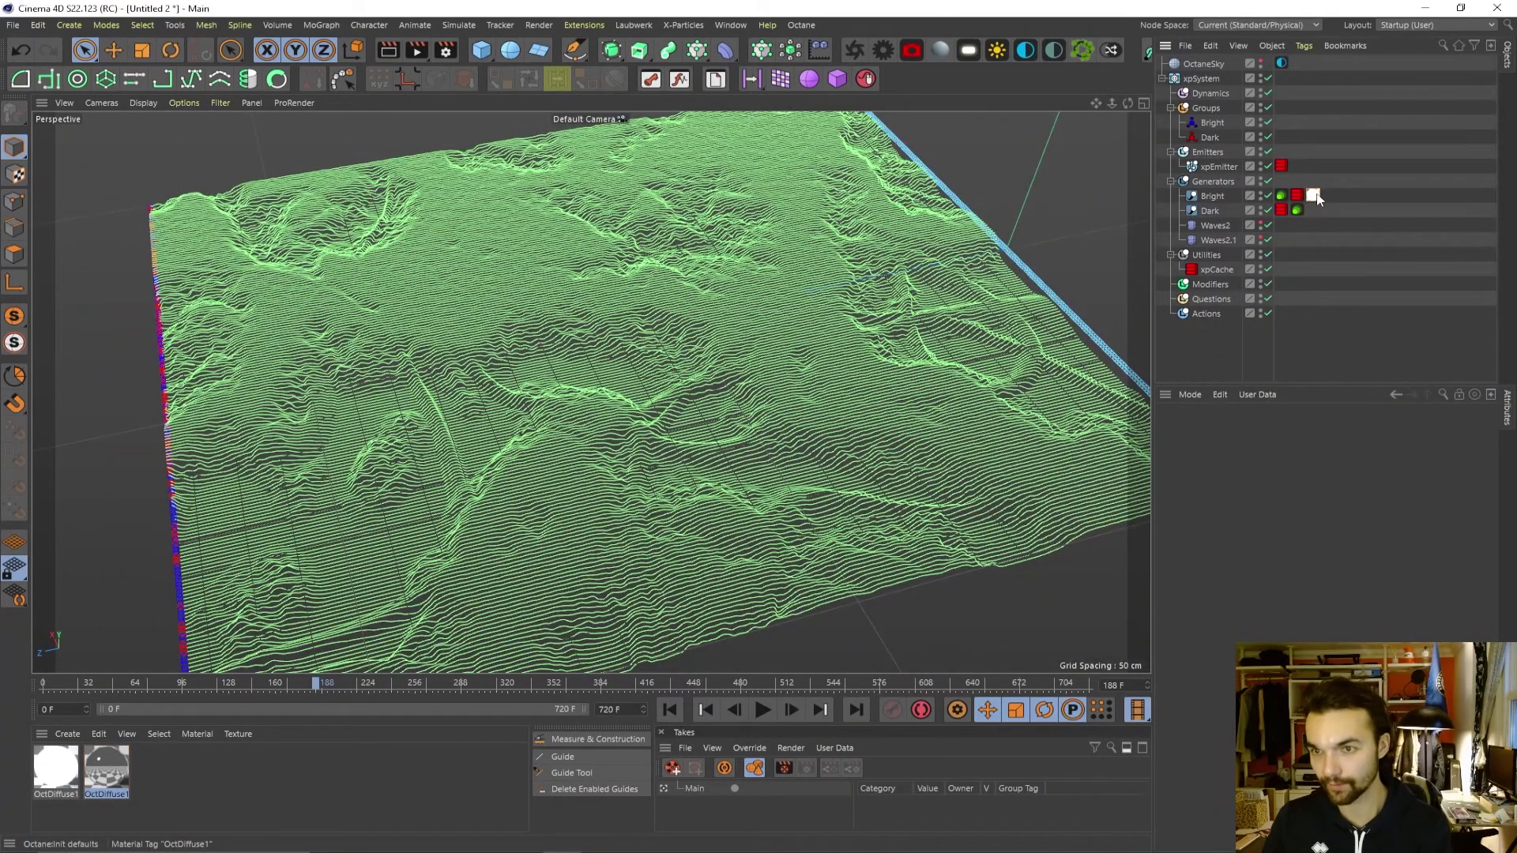
{"action": "left_click", "coordinate": [1300, 209]}
{"action": "key", "text": "Delete"}
{"action": "left_click", "coordinate": [1286, 197]}
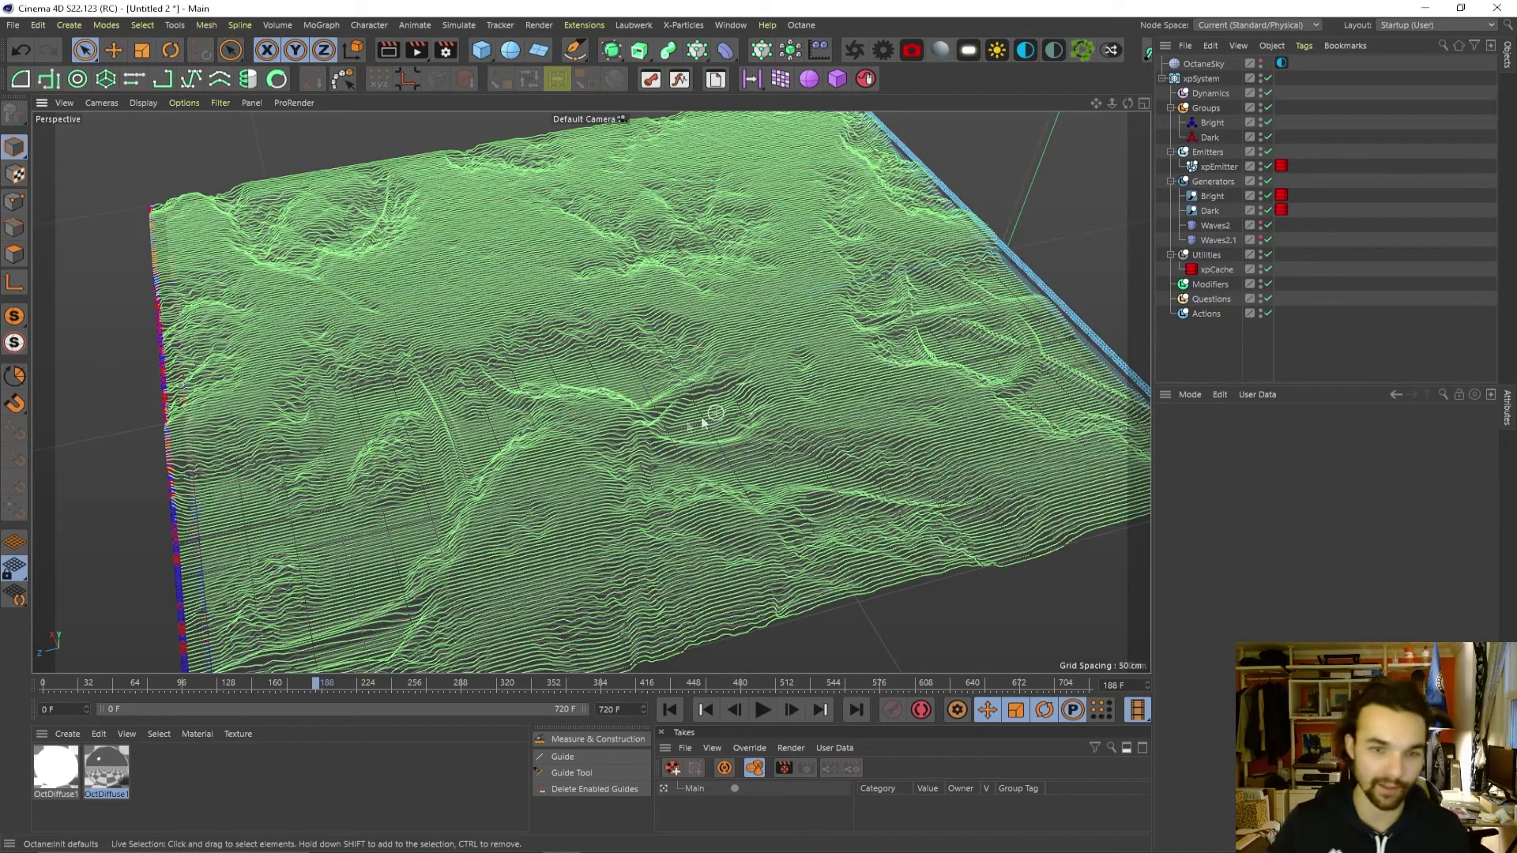
{"action": "scroll", "coordinate": [591, 424], "scroll_direction": "down", "scroll_amount": 5}
{"action": "left_click_drag", "start_coordinate": [590, 425], "coordinate": [631, 339], "text": "alt"}
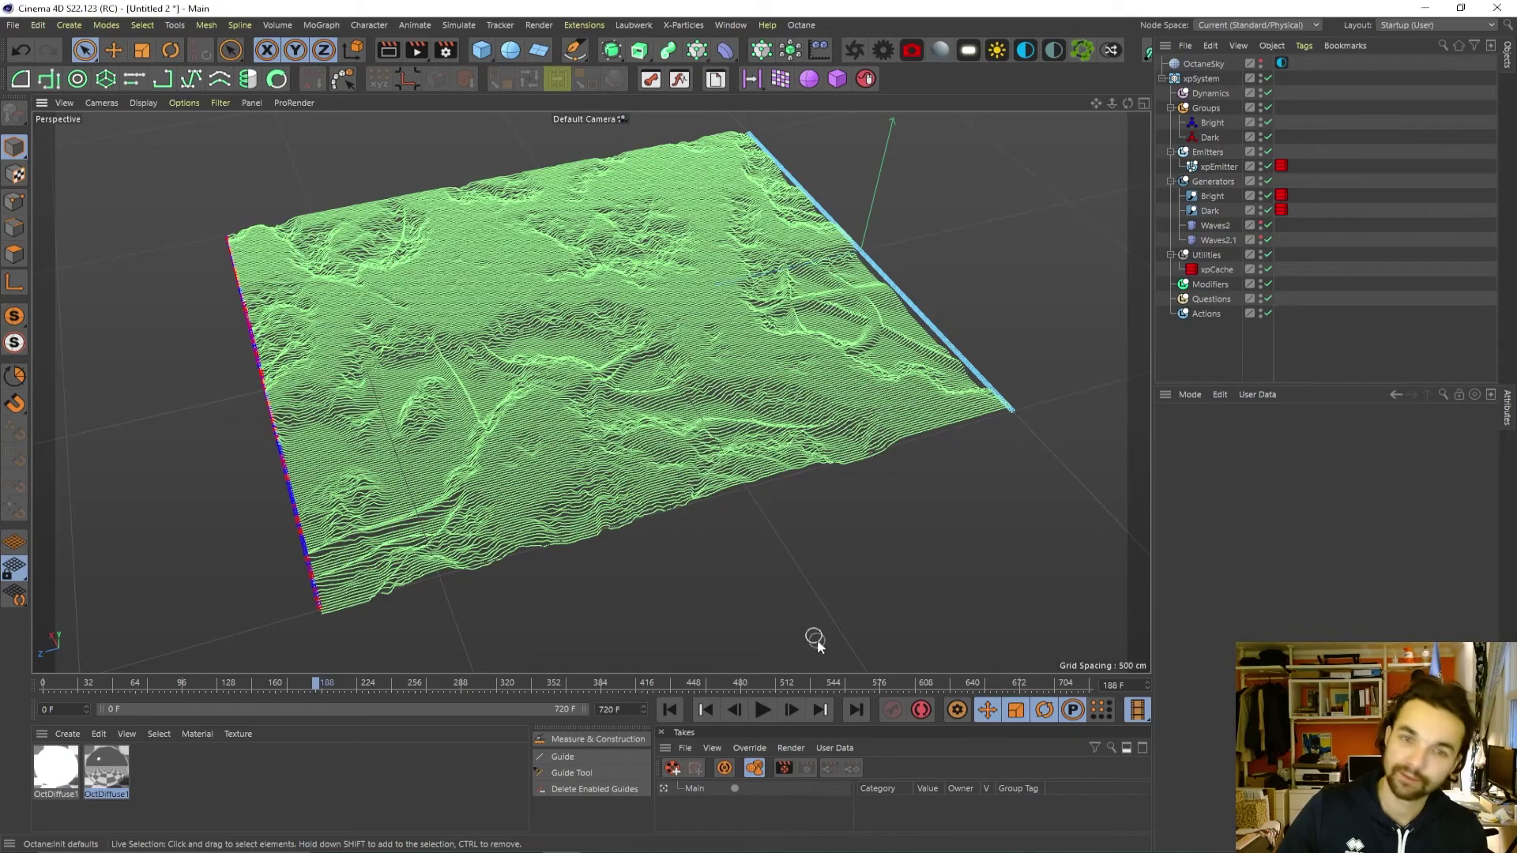
Add the Sketch and Toon effect to the render settings and turn off its Folds, Creases and Border line types.
{"action": "left_click_drag", "start_coordinate": [640, 427], "coordinate": [646, 348], "text": "alt"}
{"action": "left_click", "coordinate": [445, 50]}
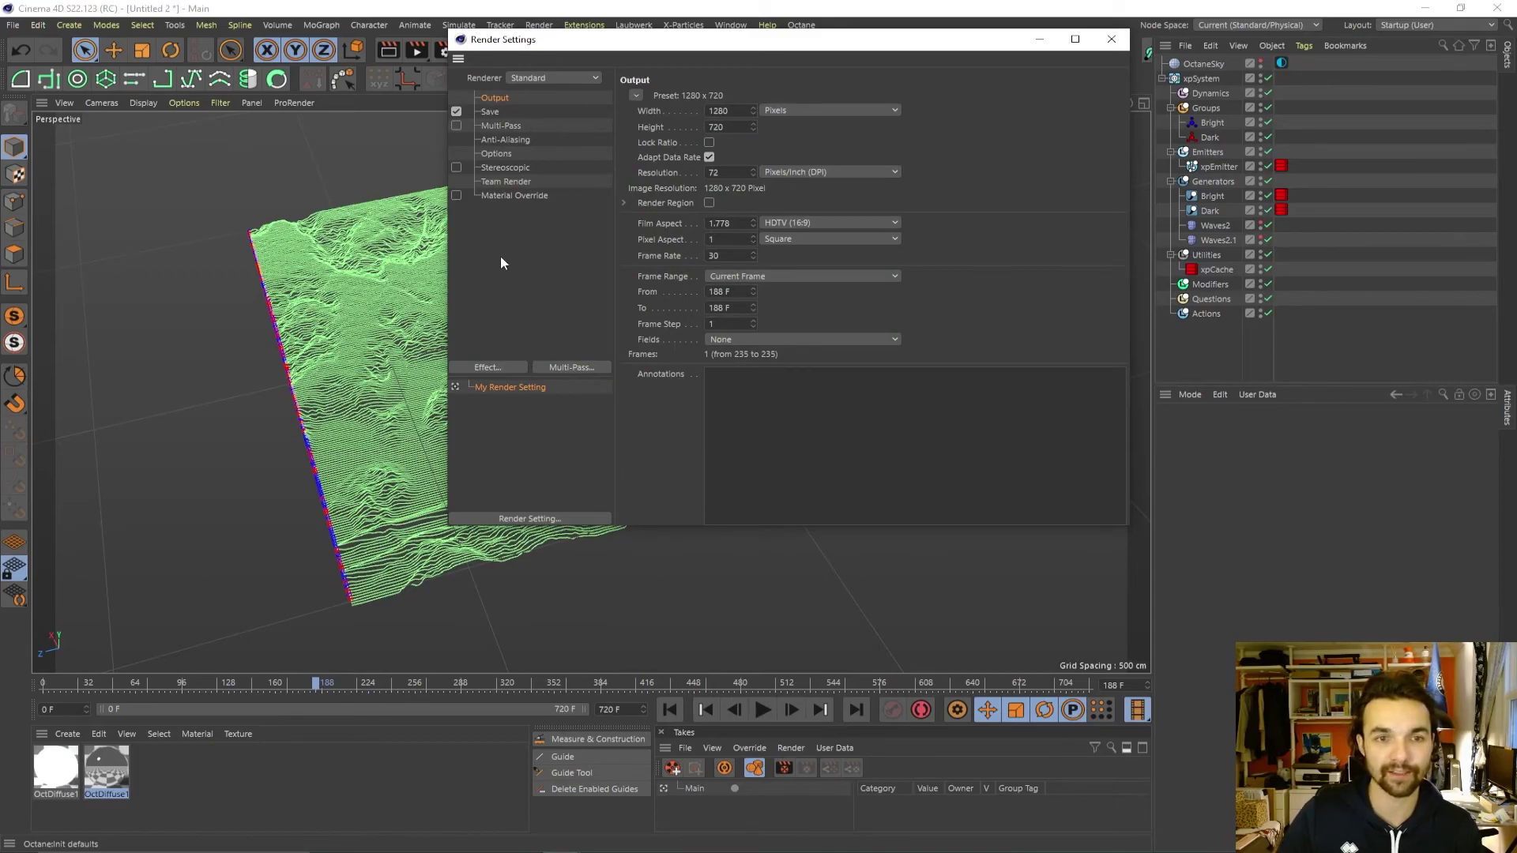
{"action": "right_click", "coordinate": [501, 261]}
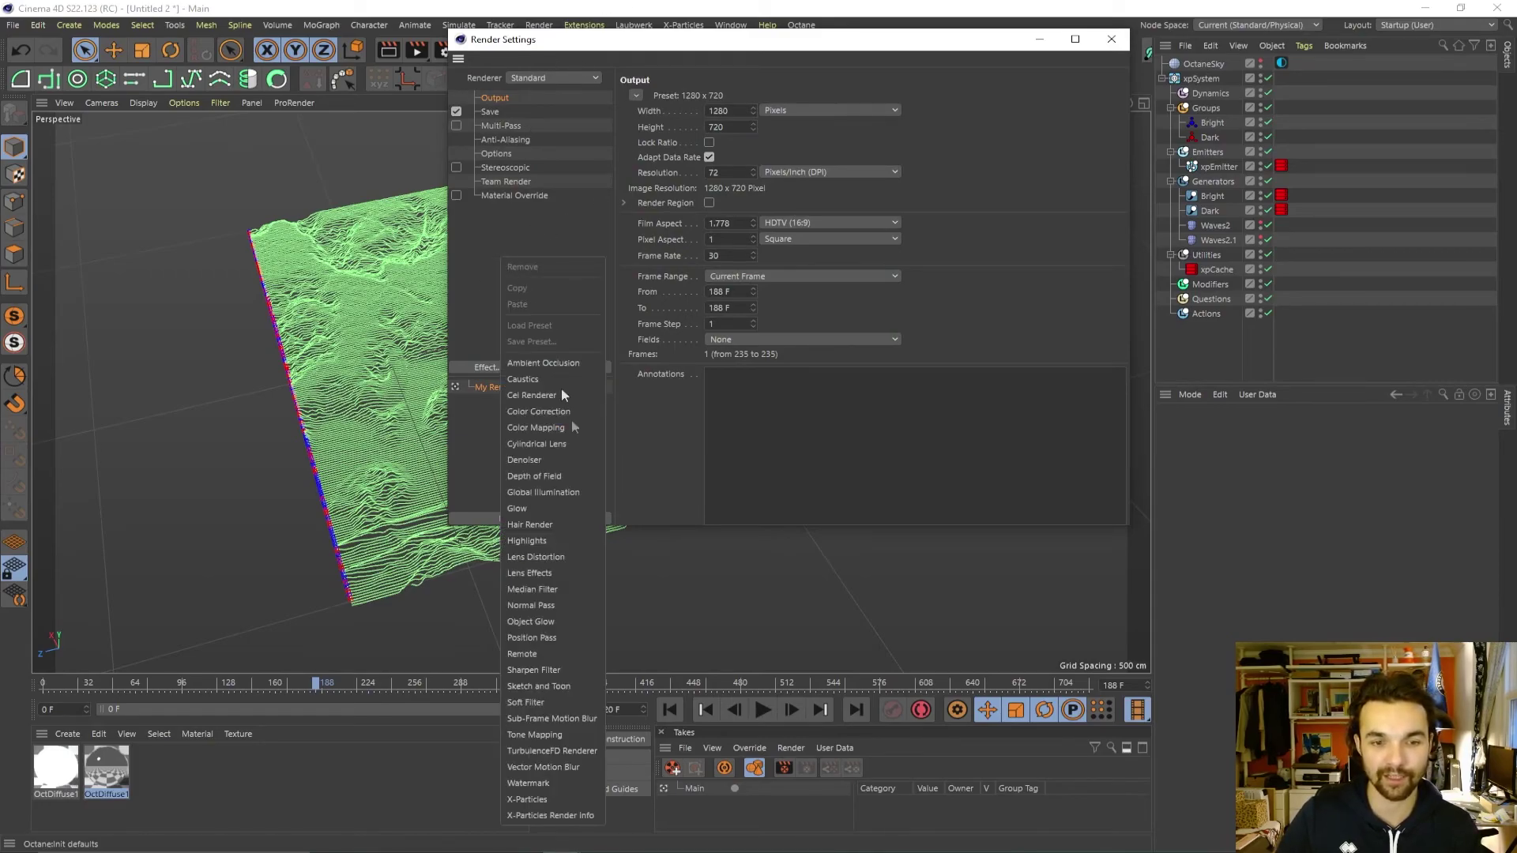
{"action": "left_click", "coordinate": [545, 685]}
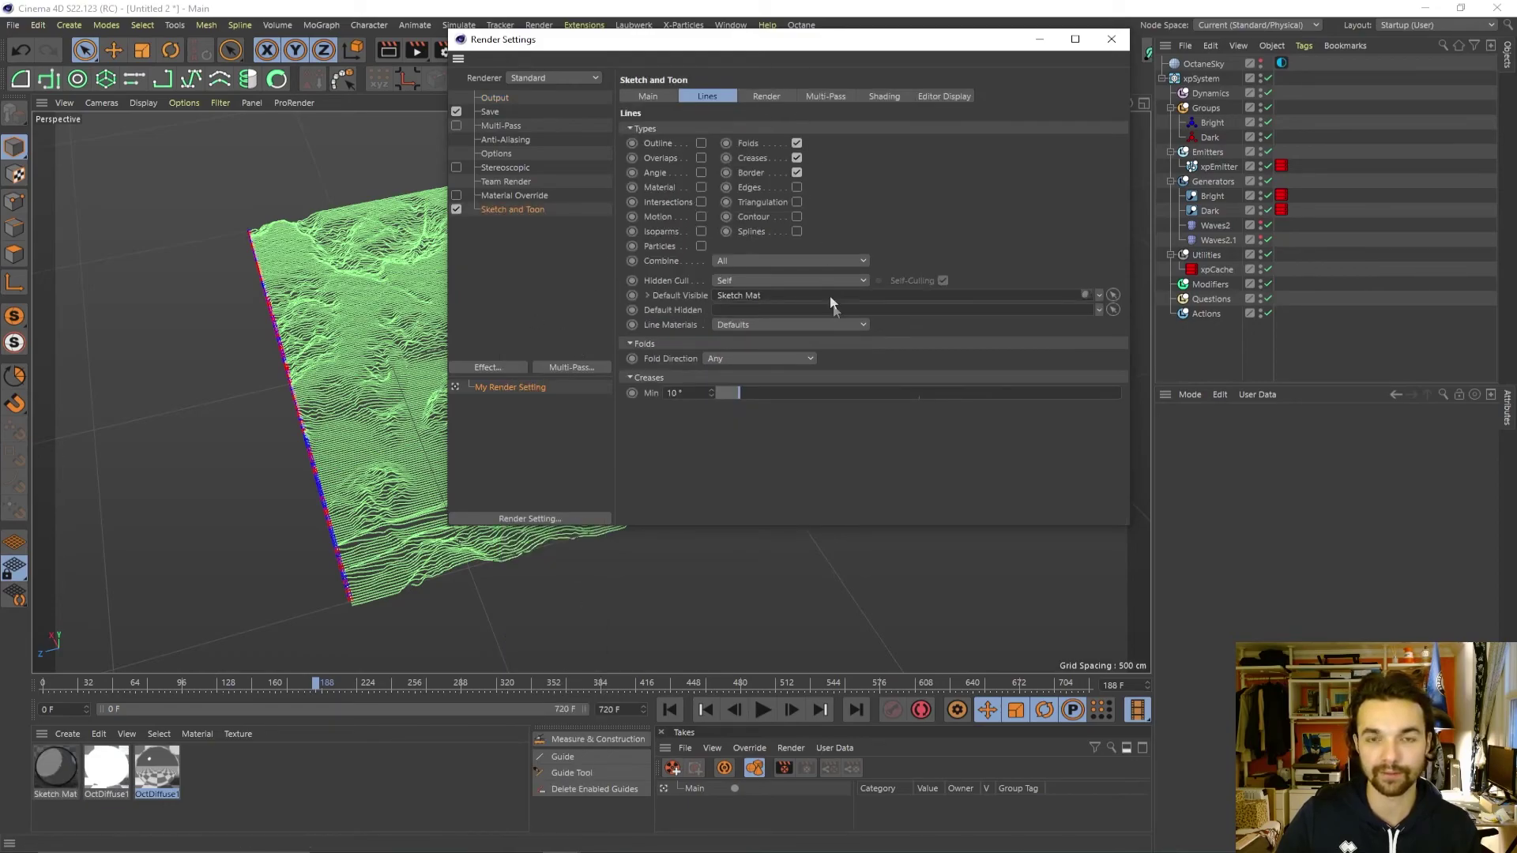
{"action": "left_click_drag", "start_coordinate": [930, 40], "coordinate": [851, 107]}
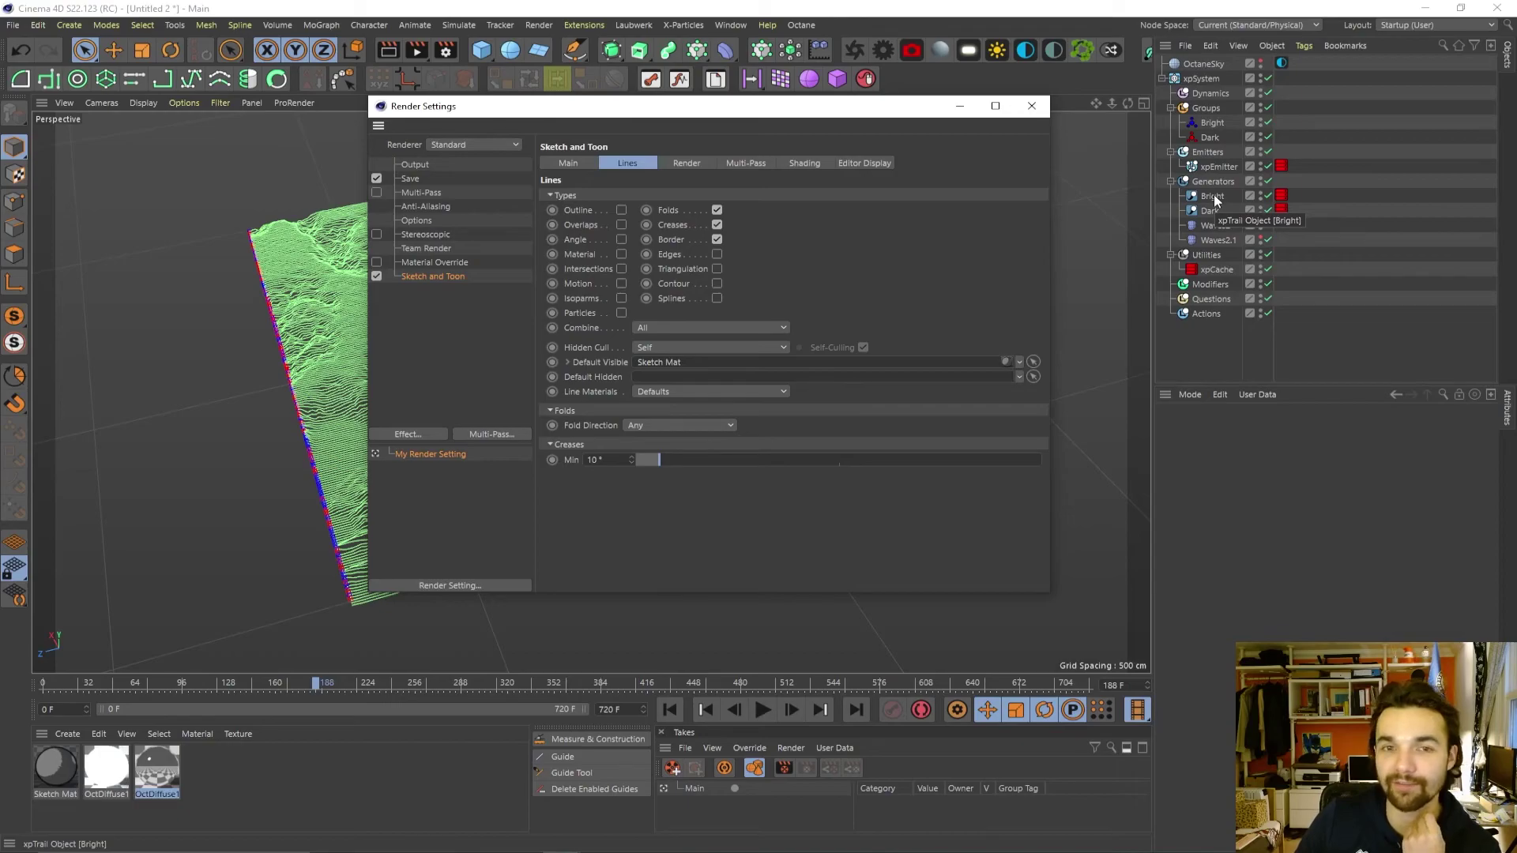
{"action": "left_click", "coordinate": [716, 225]}
{"action": "left_click", "coordinate": [718, 209]}
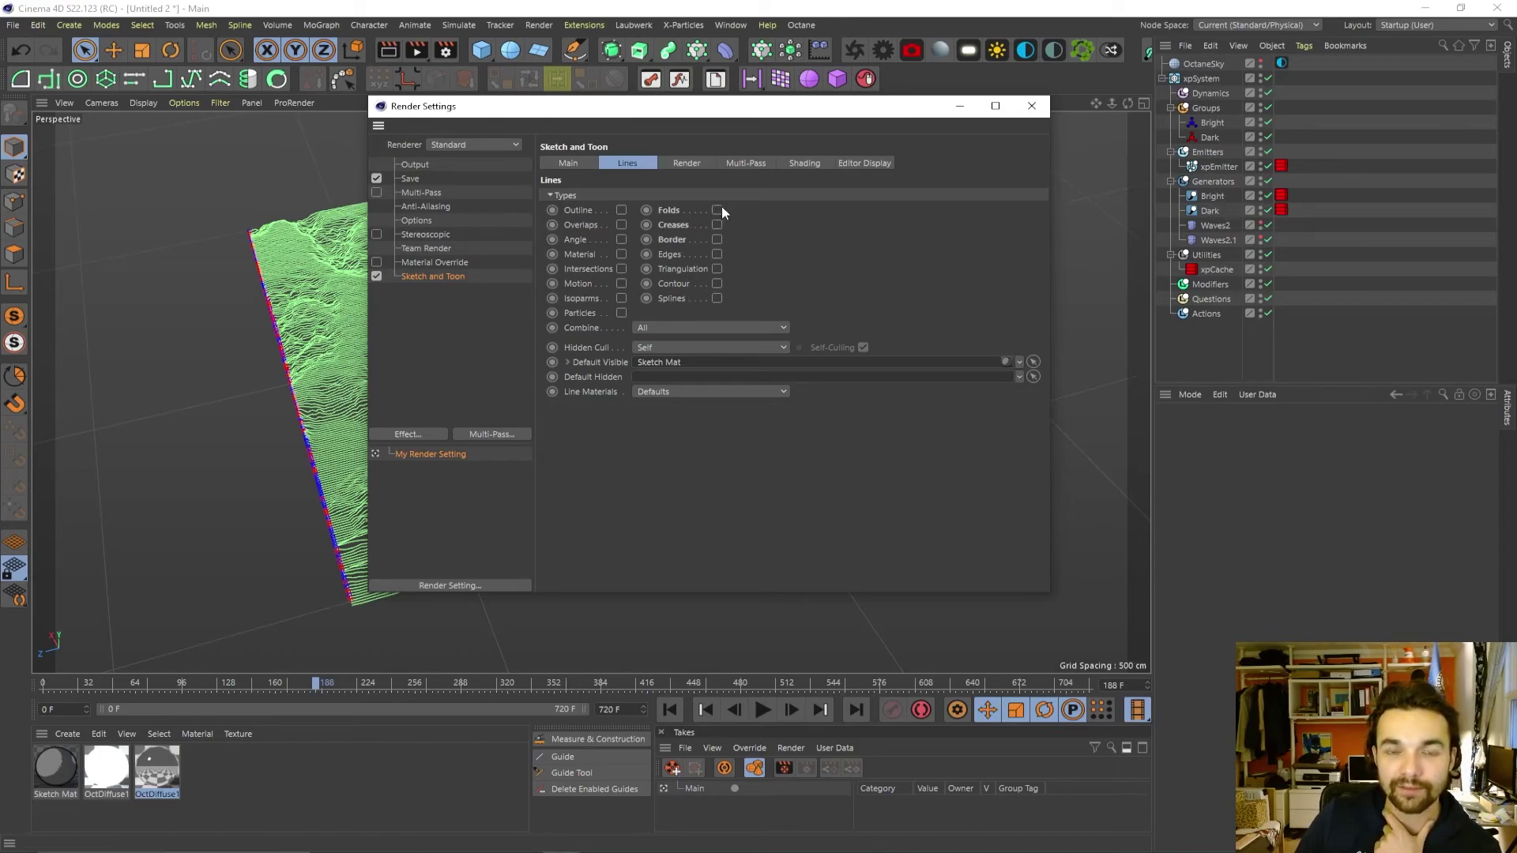
Set the Sketch and Toon background shading colour to black.
{"action": "left_click", "coordinate": [803, 163]}
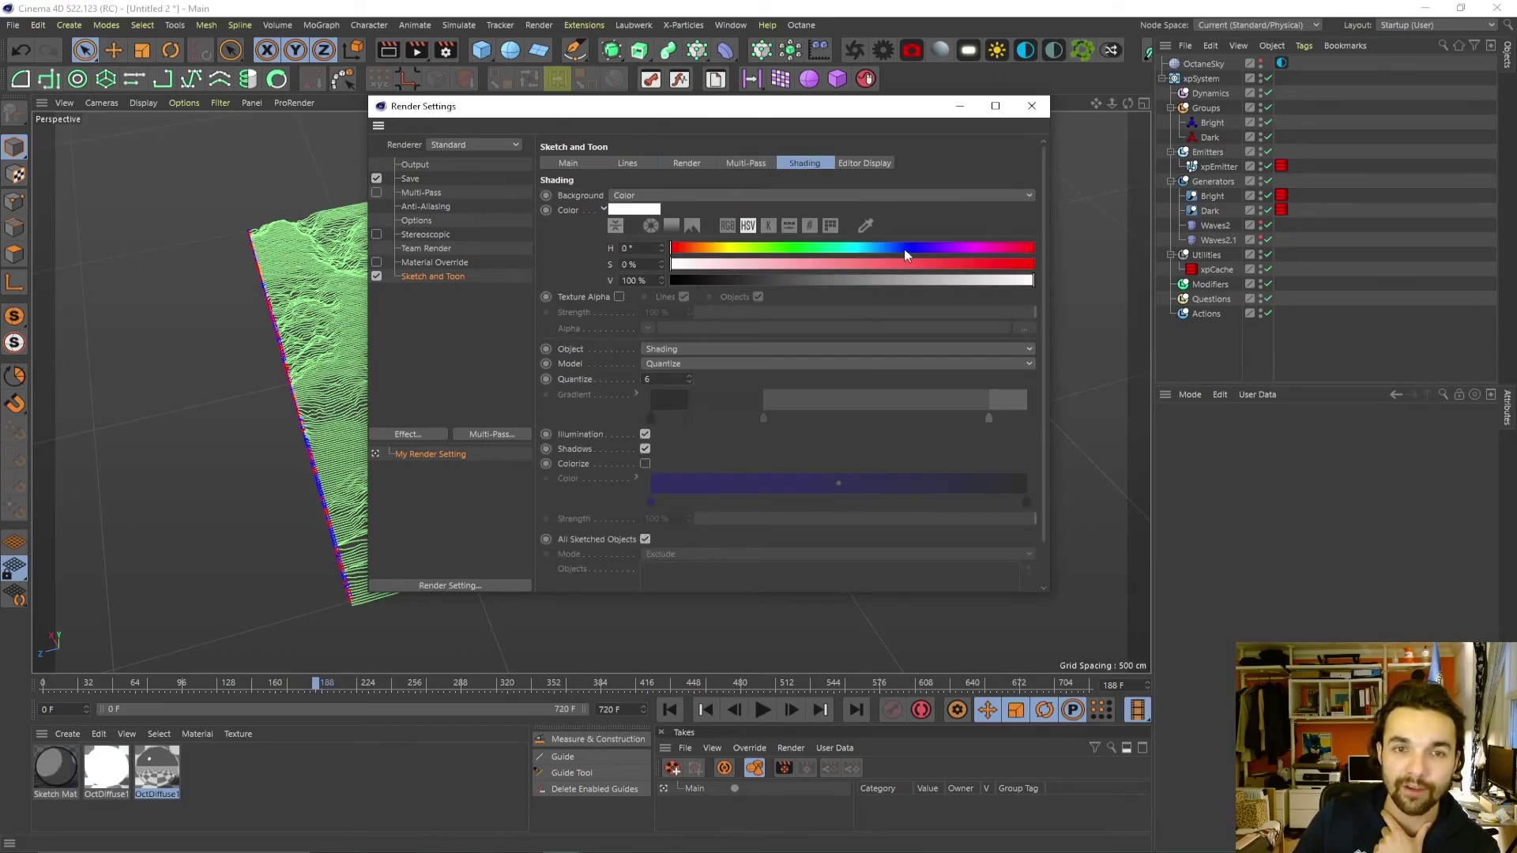
{"action": "left_click", "coordinate": [634, 208]}
{"action": "left_click_drag", "start_coordinate": [623, 235], "coordinate": [500, 241]}
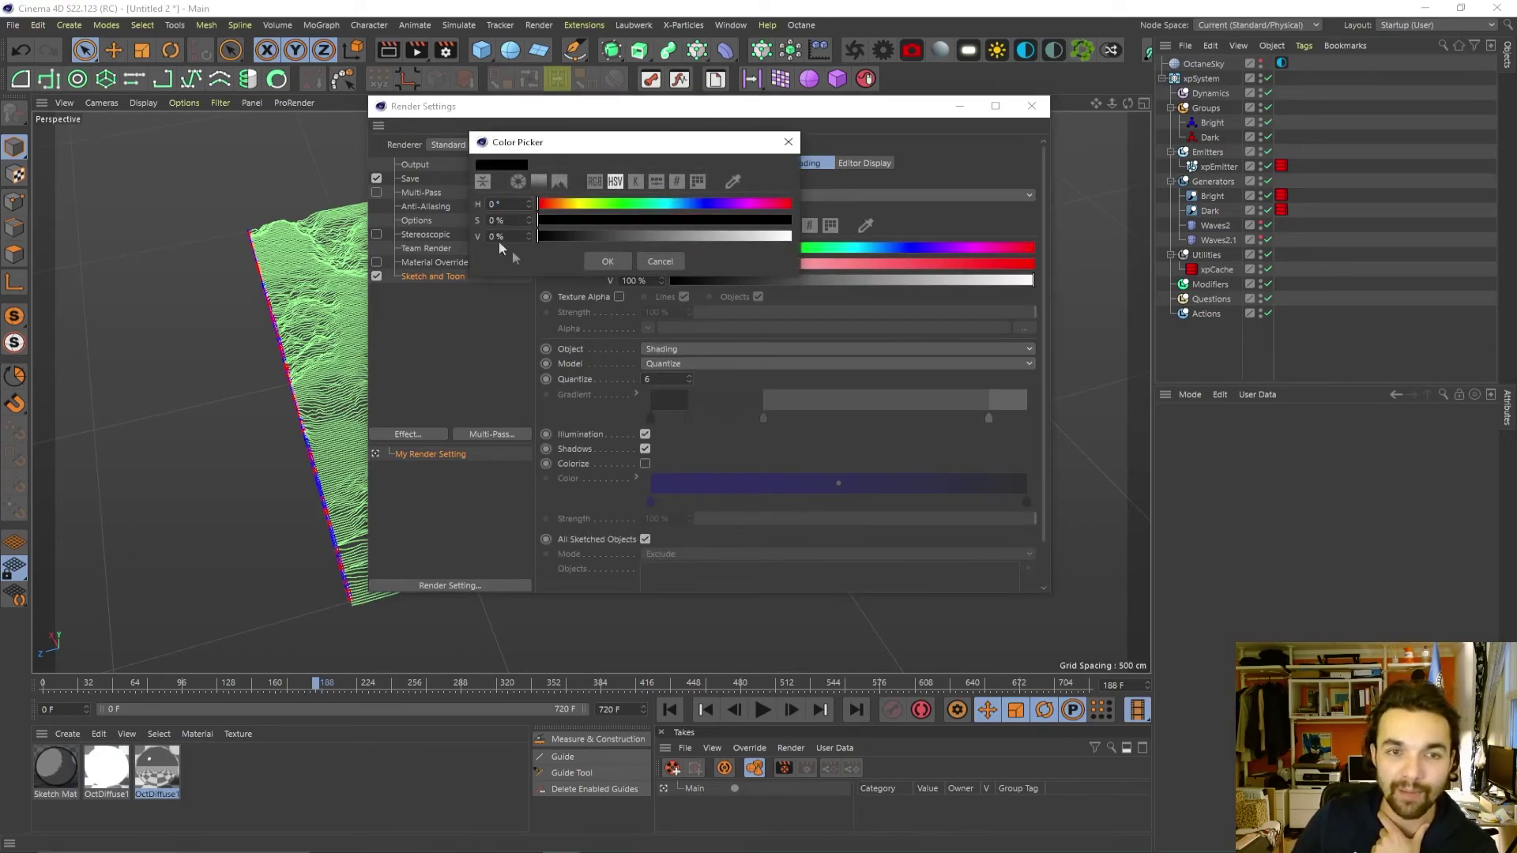
{"action": "left_click", "coordinate": [605, 261]}
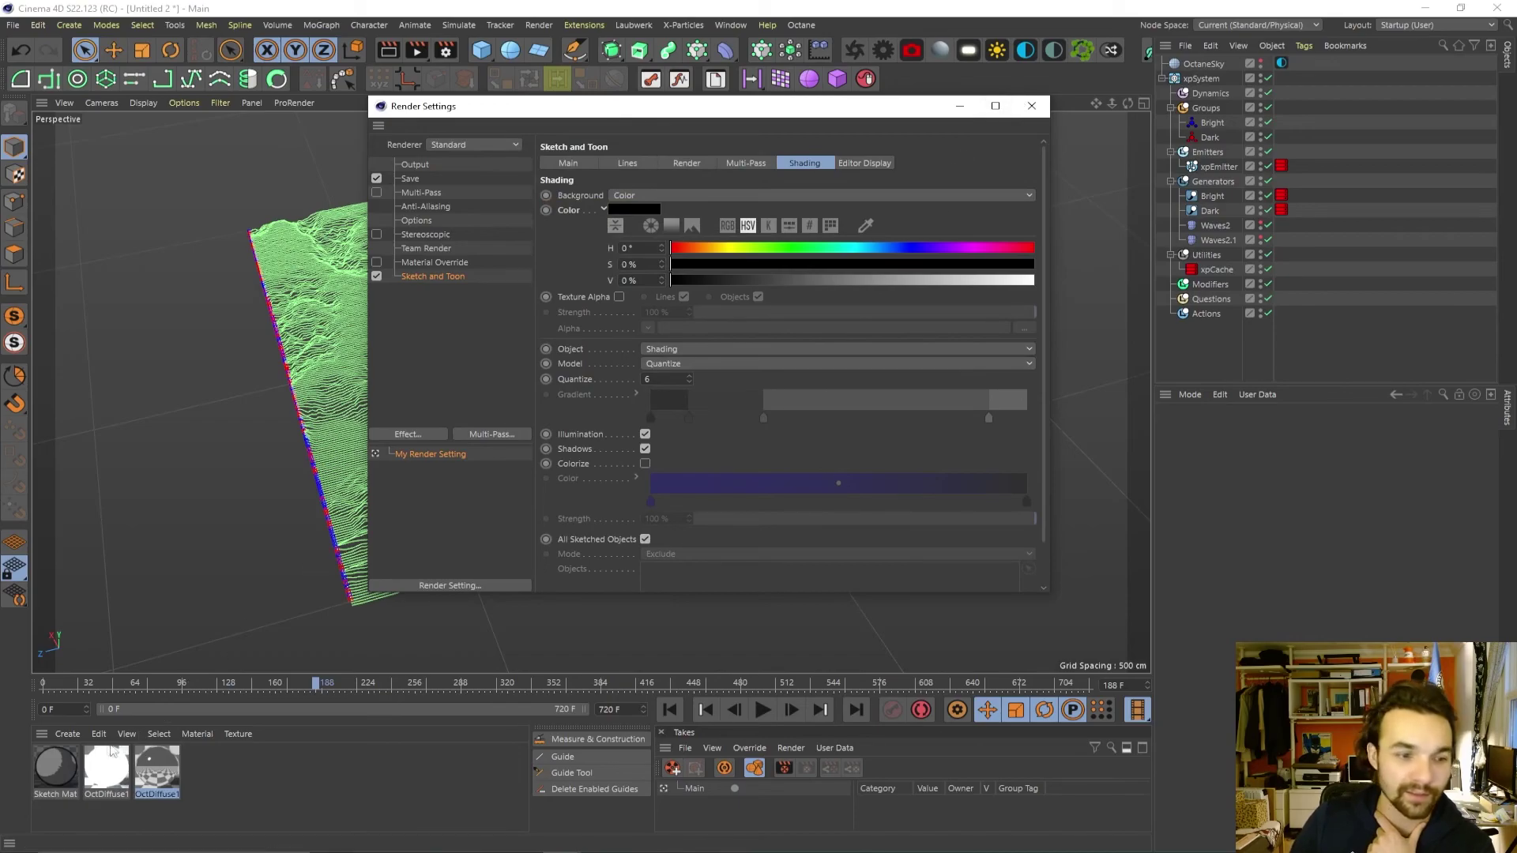
Edit the Sketch Mat material, setting its thickness to 1 and its colour to white with a value of 100%.
{"action": "double_click", "coordinate": [56, 766]}
{"action": "left_click", "coordinate": [1031, 105]}
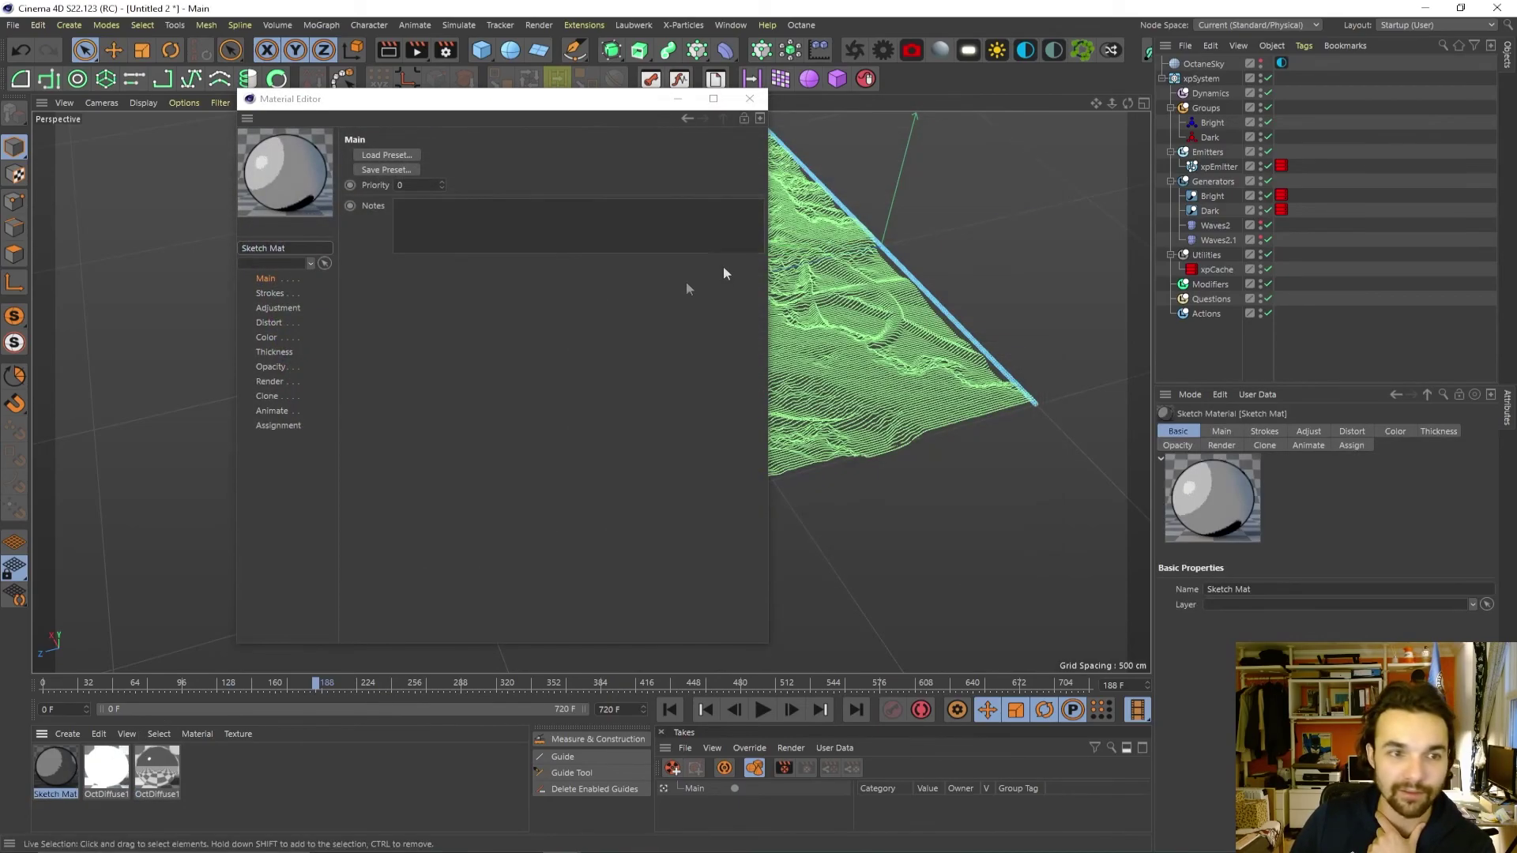
{"action": "left_click", "coordinate": [274, 351]}
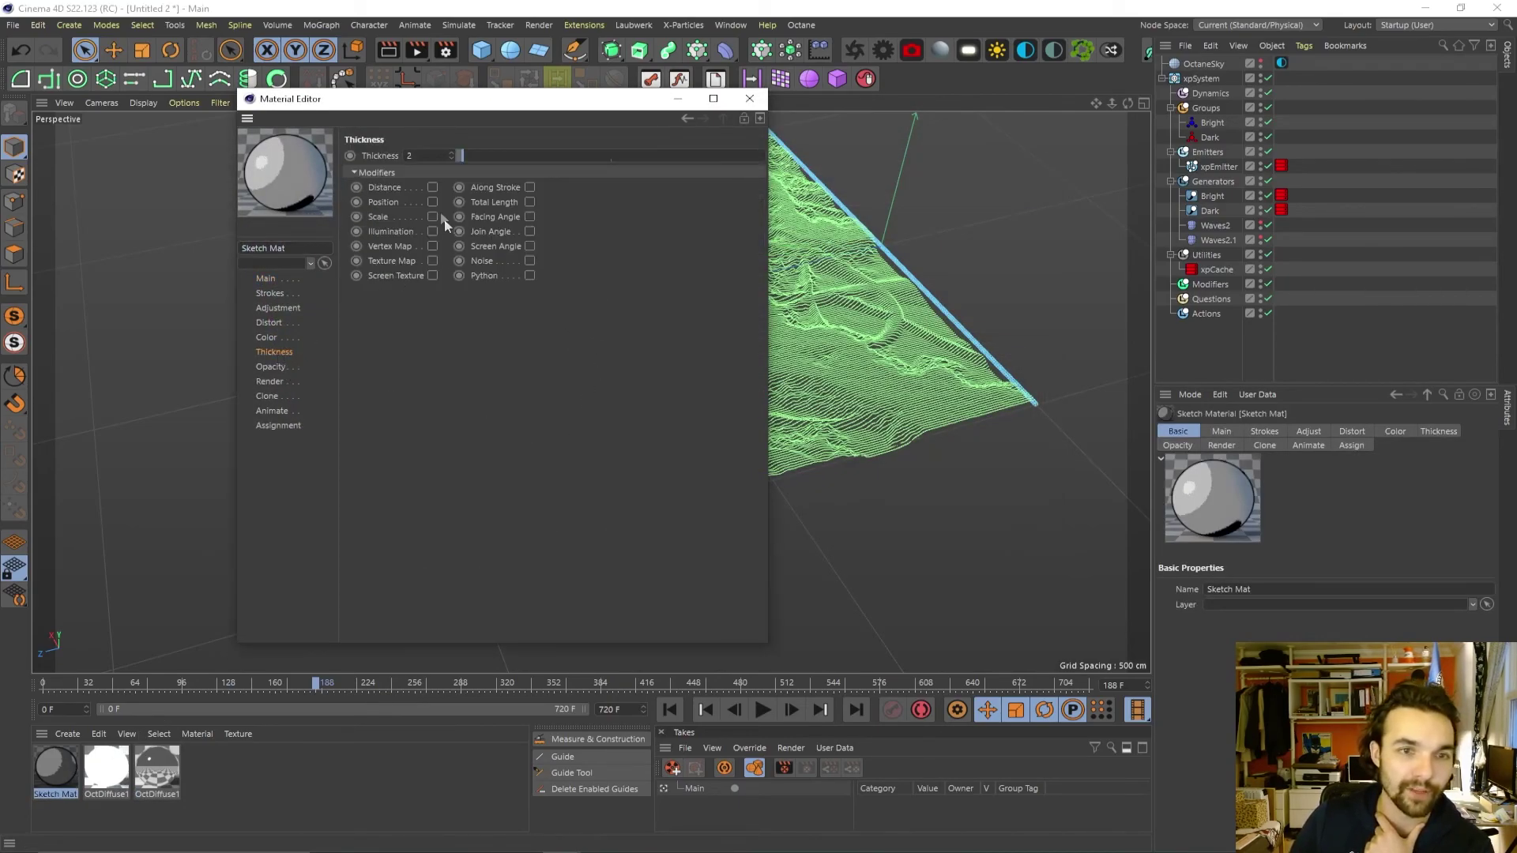
{"action": "double_click", "coordinate": [409, 155]}
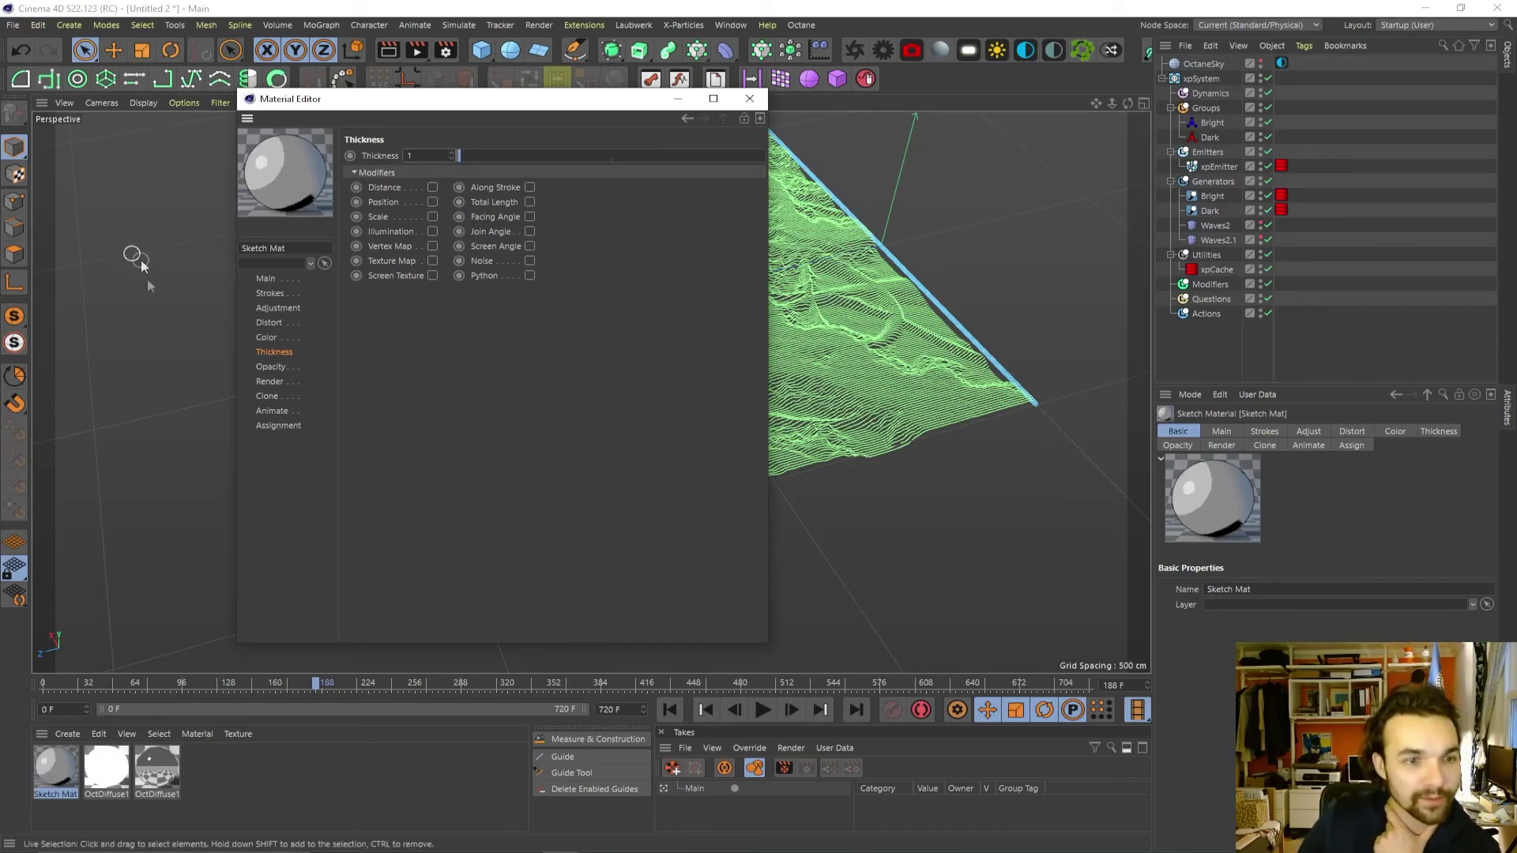
{"action": "left_click", "coordinate": [267, 337]}
{"action": "left_click_drag", "start_coordinate": [490, 226], "coordinate": [763, 226]}
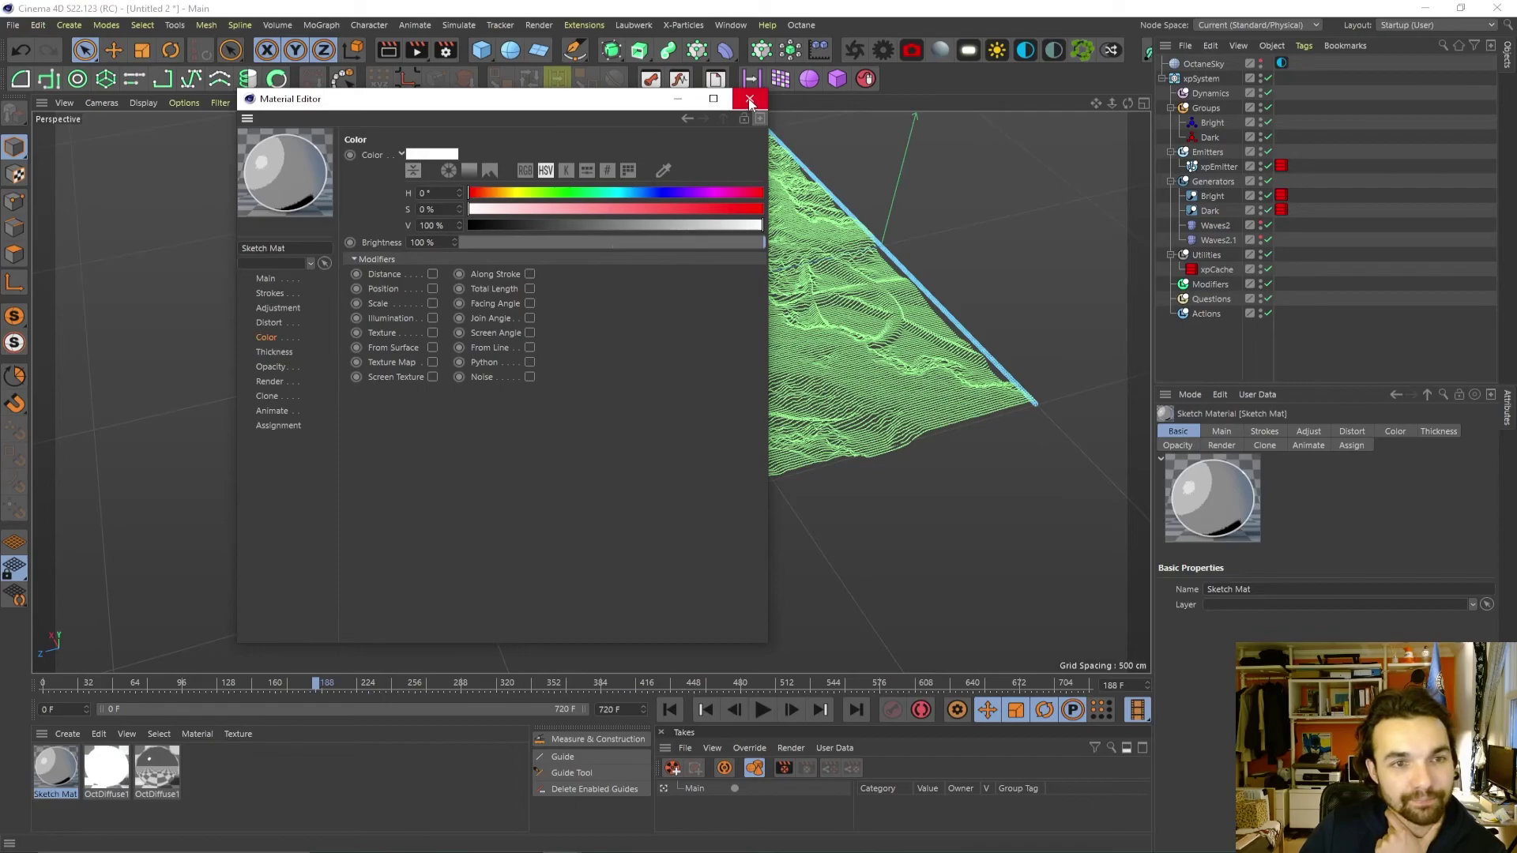
{"action": "left_click", "coordinate": [750, 100]}
Apply the white Sketch Mat to the Bright trail generator and preview-render the whole terrain and a close-up in the viewport.
{"action": "mouse_move", "coordinate": [1229, 291]}
{"action": "left_mouse_down"}
{"action": "mouse_move", "coordinate": [1236, 215]}
{"action": "mouse_move", "coordinate": [1216, 197]}
{"action": "left_mouse_up"}
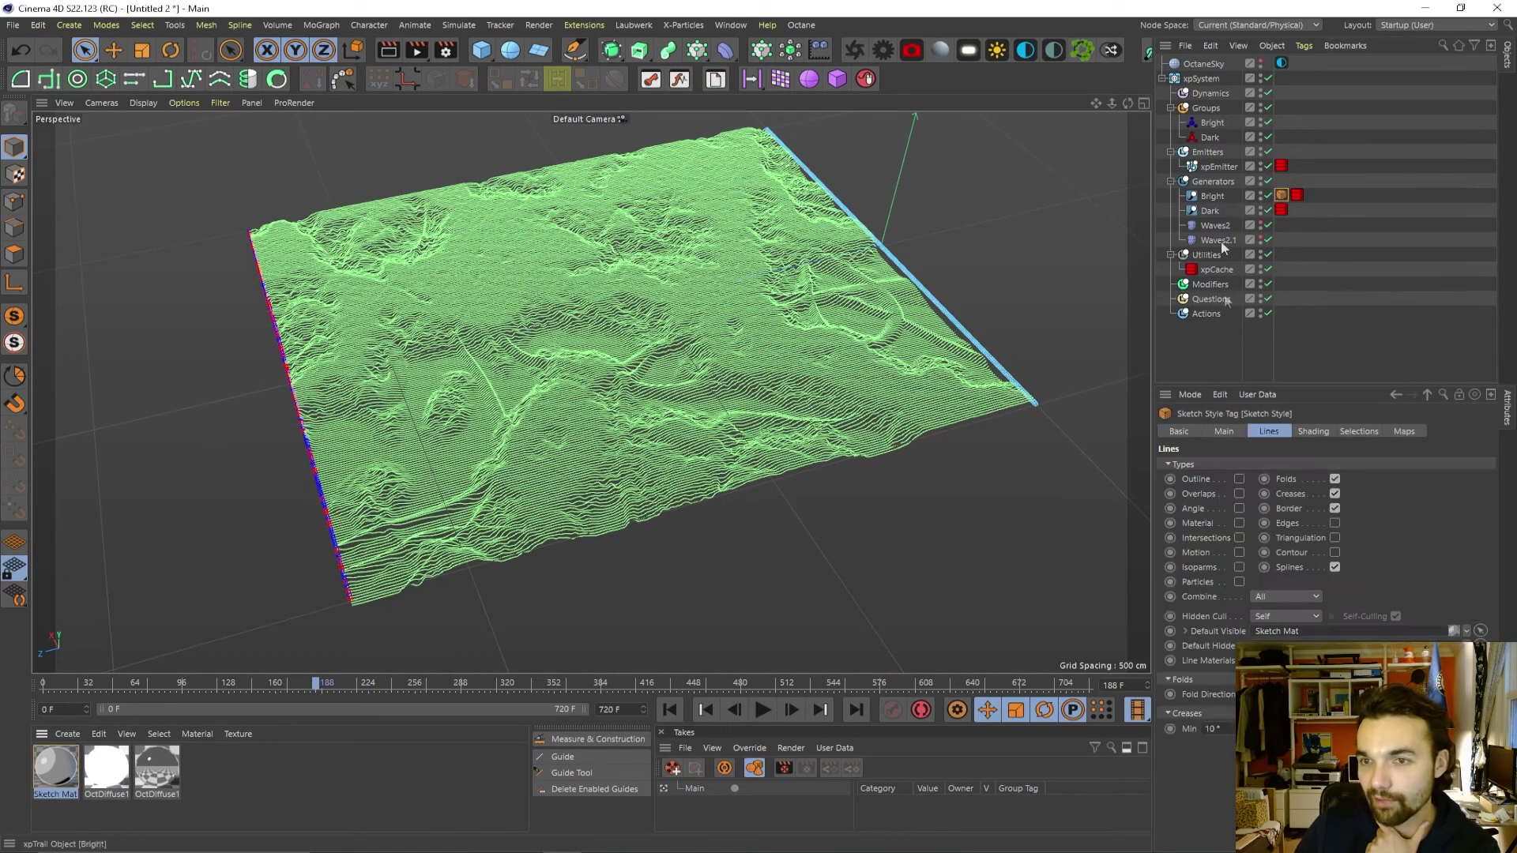
{"action": "left_click", "coordinate": [388, 50]}
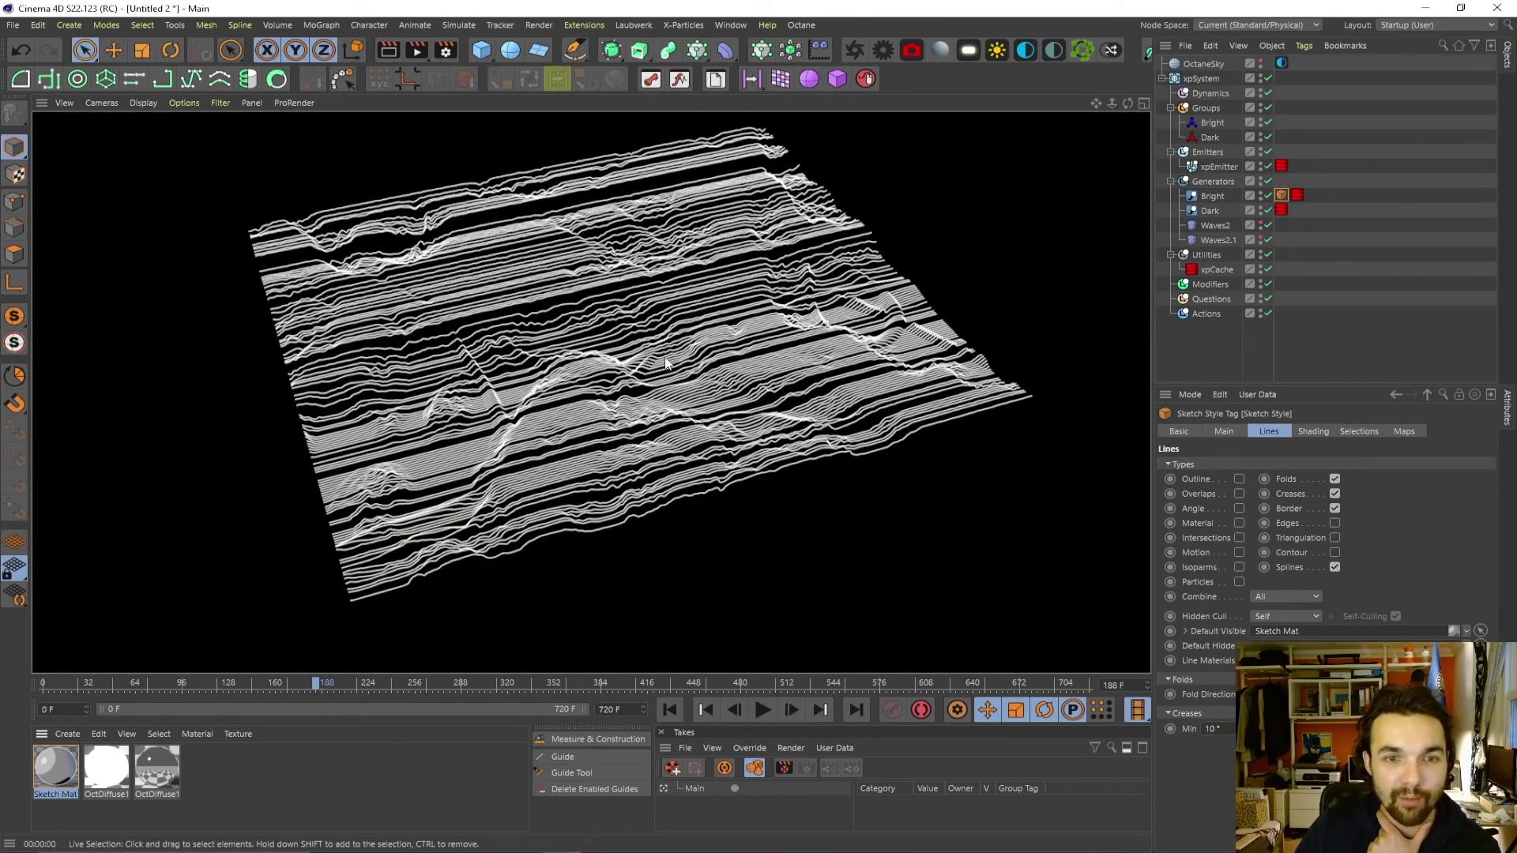
{"action": "right_click_drag", "start_coordinate": [594, 349], "coordinate": [589, 383], "text": "alt"}
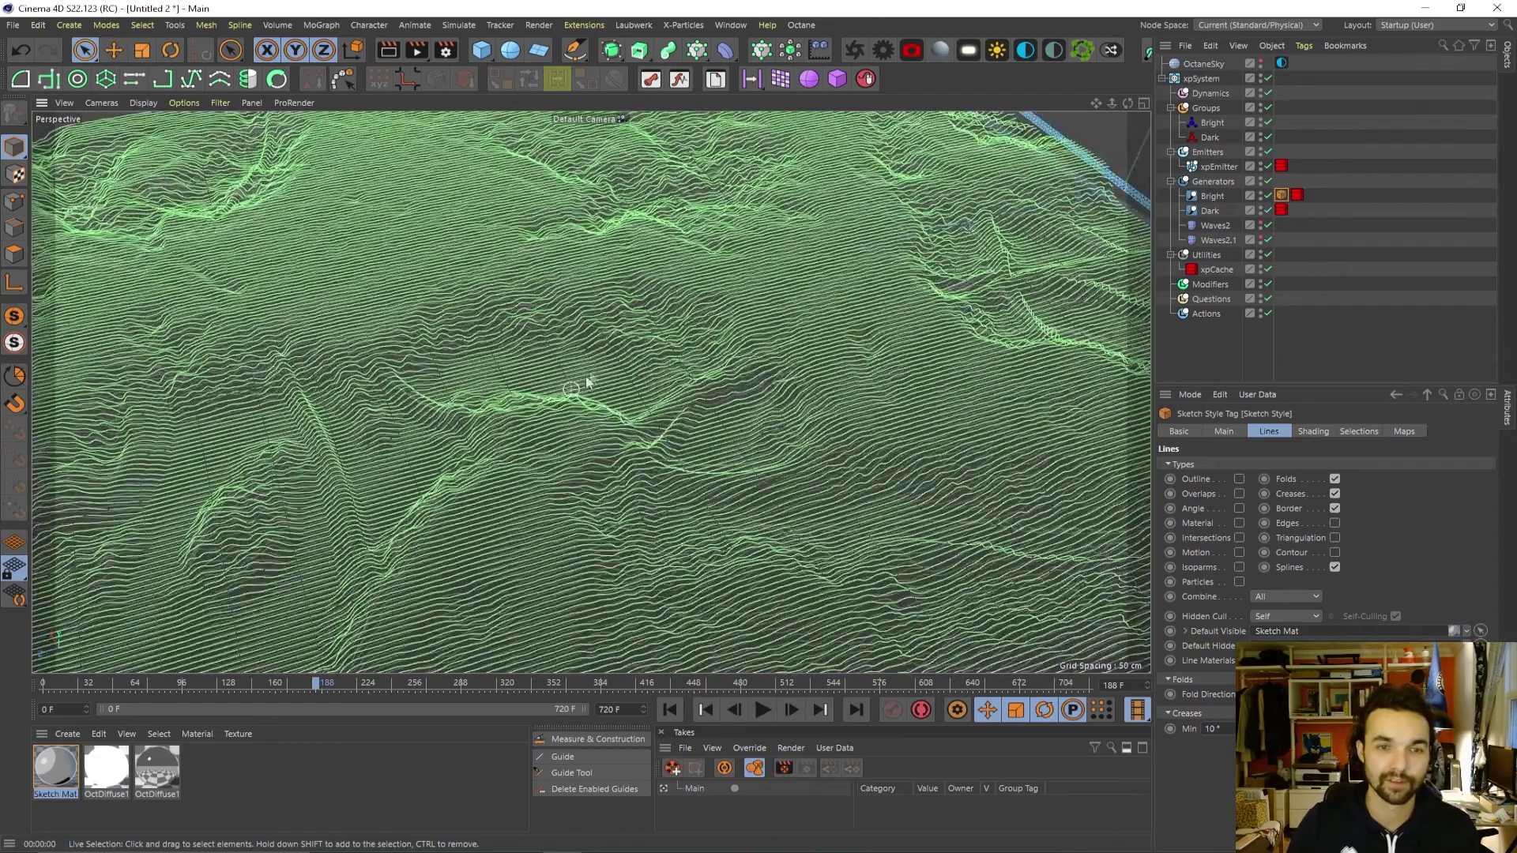
{"action": "left_click_drag", "start_coordinate": [590, 382], "coordinate": [592, 379], "text": "alt"}
{"action": "left_click", "coordinate": [388, 50]}
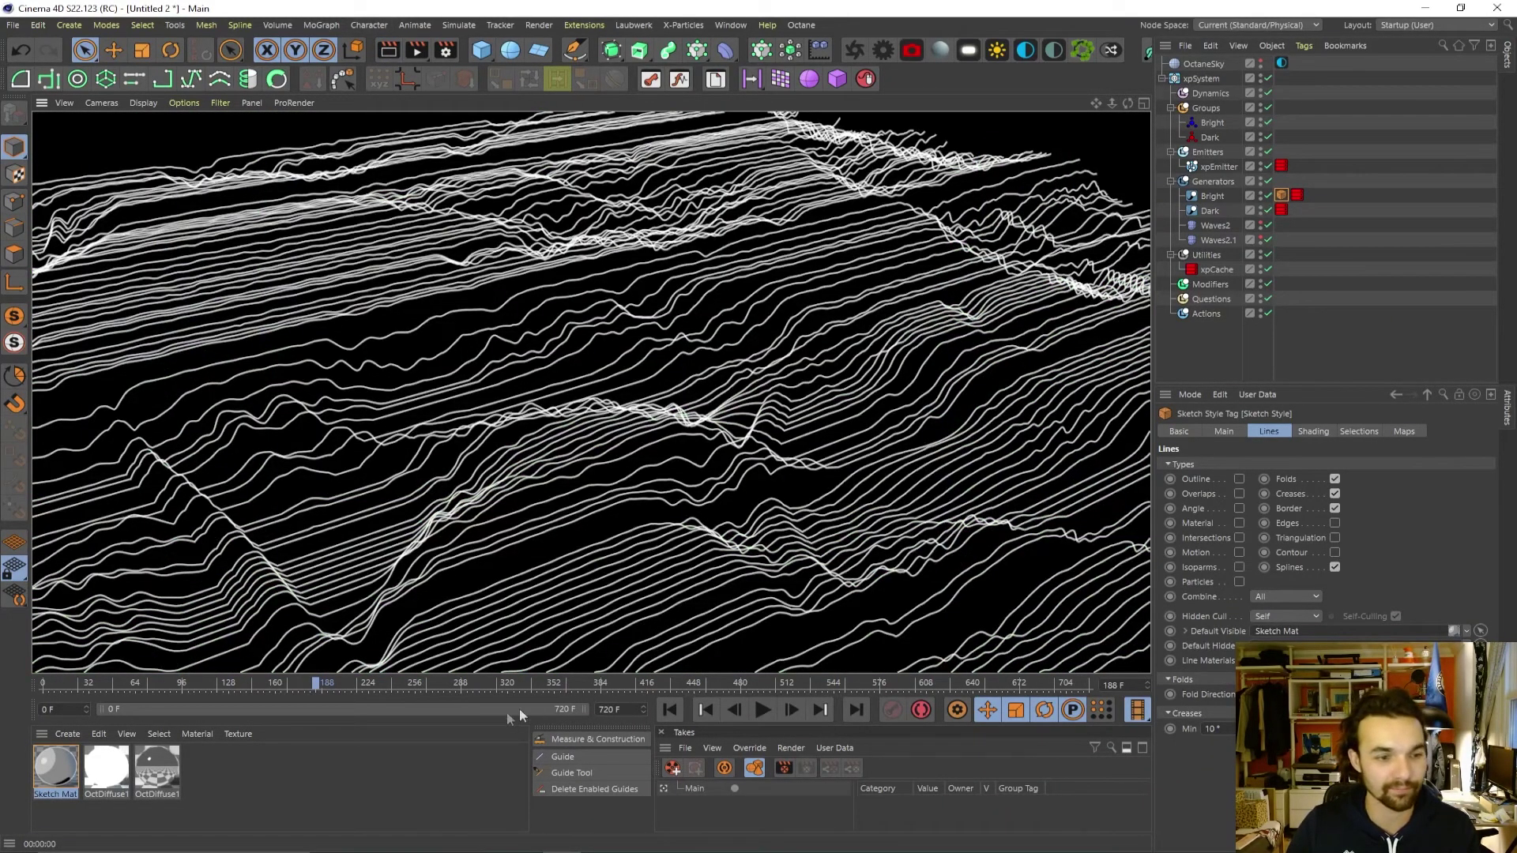
Duplicate the Sketch Mat and make the copy's colour orange, with hue 36° and saturation 100%.
{"action": "left_click_drag", "start_coordinate": [54, 767], "coordinate": [97, 766], "text": "ctrl"}
{"action": "double_click", "coordinate": [102, 766]}
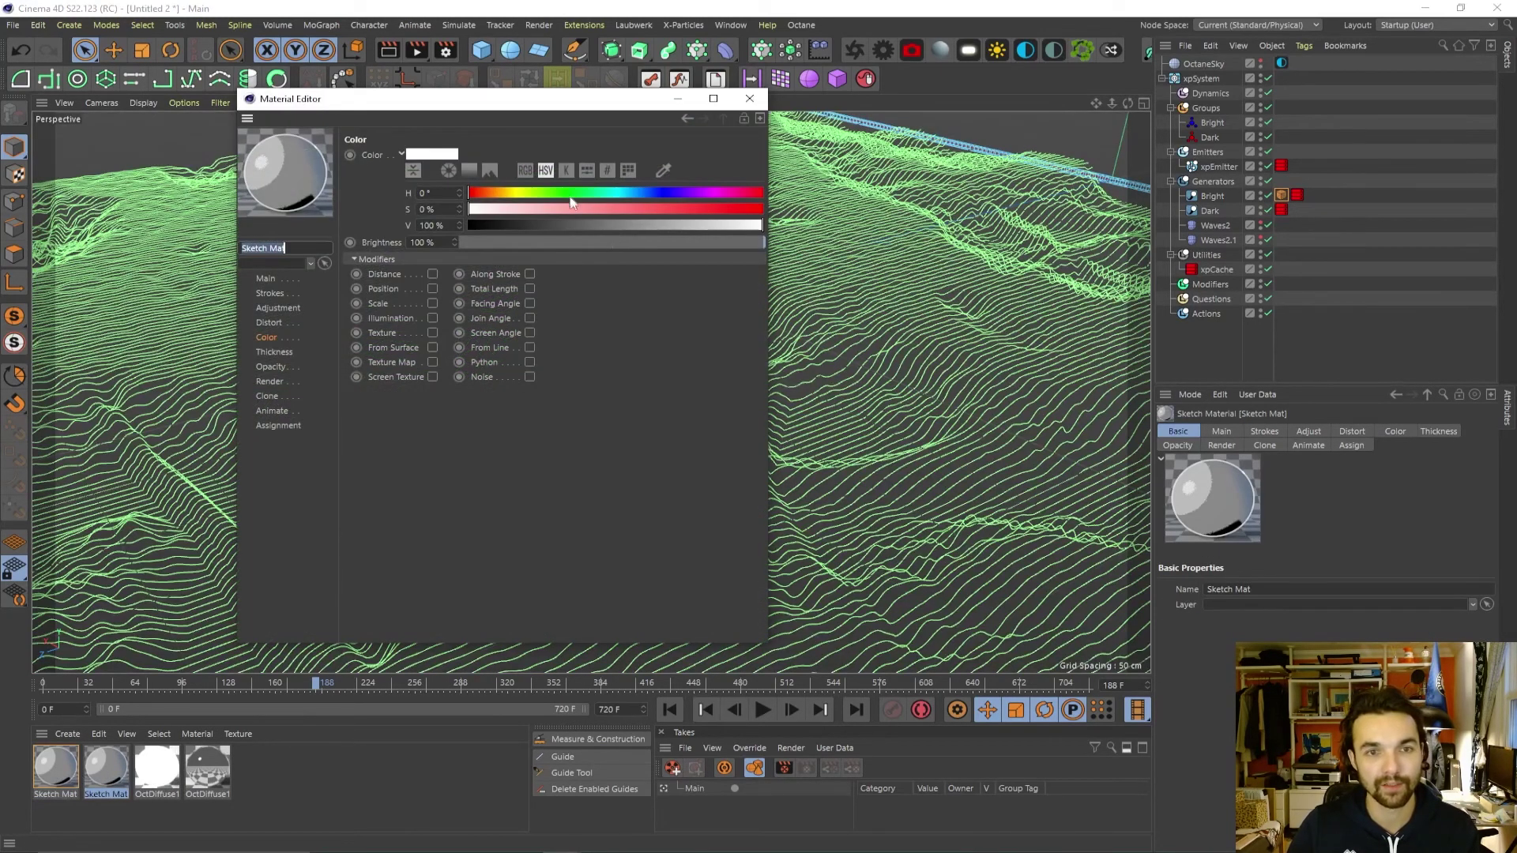
{"action": "left_click_drag", "start_coordinate": [553, 194], "coordinate": [497, 194]}
{"action": "left_click_drag", "start_coordinate": [676, 210], "coordinate": [764, 209]}
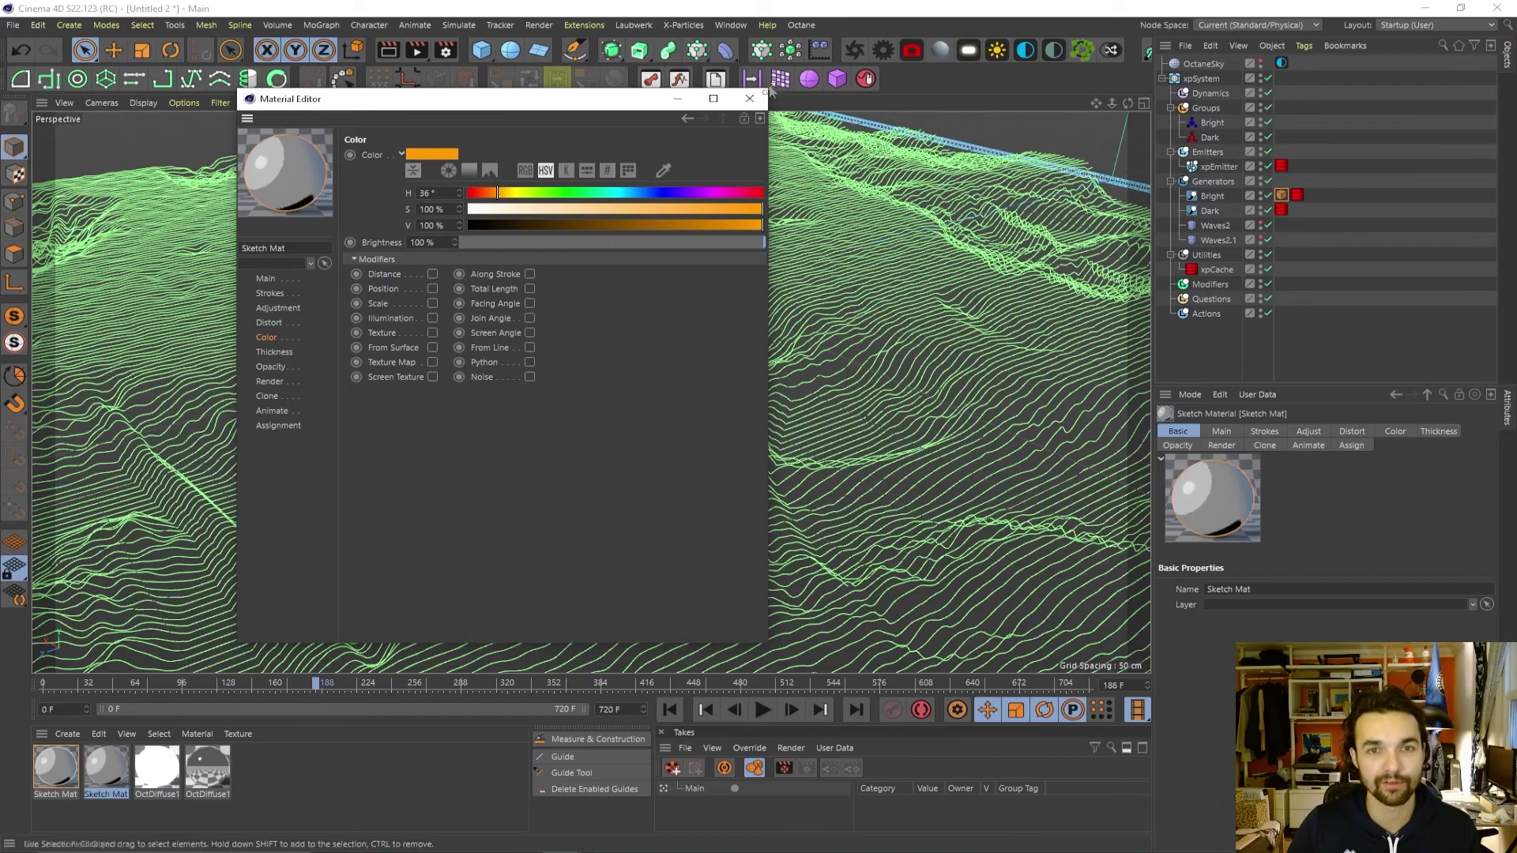
{"action": "left_click", "coordinate": [750, 98]}
Apply the orange Sketch Mat to the Dark trail generator and preview-render the two-coloured lines from different angles.
{"action": "left_click_drag", "start_coordinate": [153, 719], "coordinate": [1320, 182]}
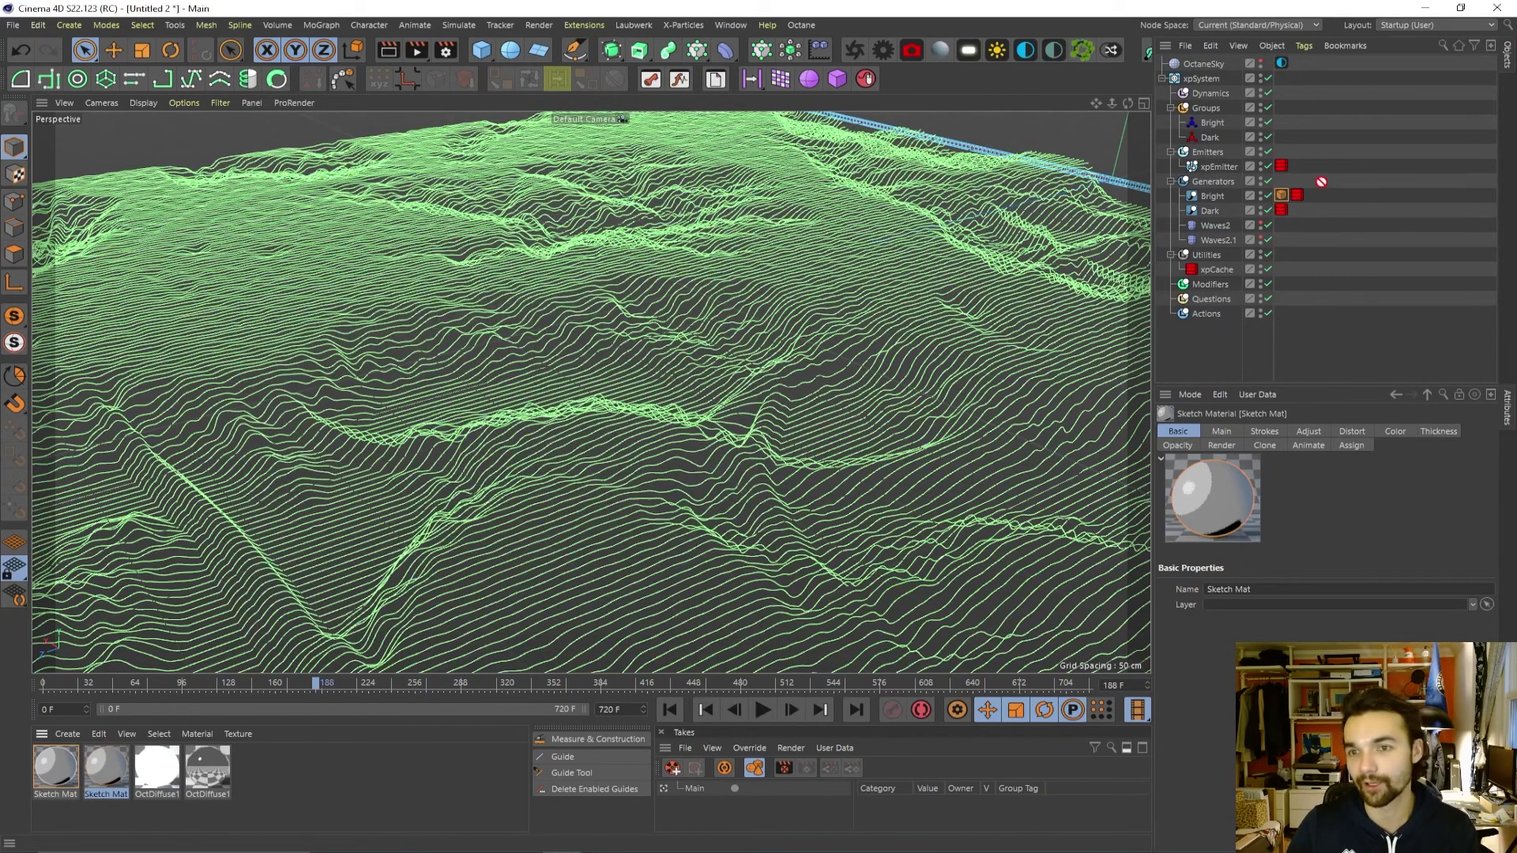
{"action": "left_click_drag", "start_coordinate": [1214, 210], "coordinate": [1214, 210]}
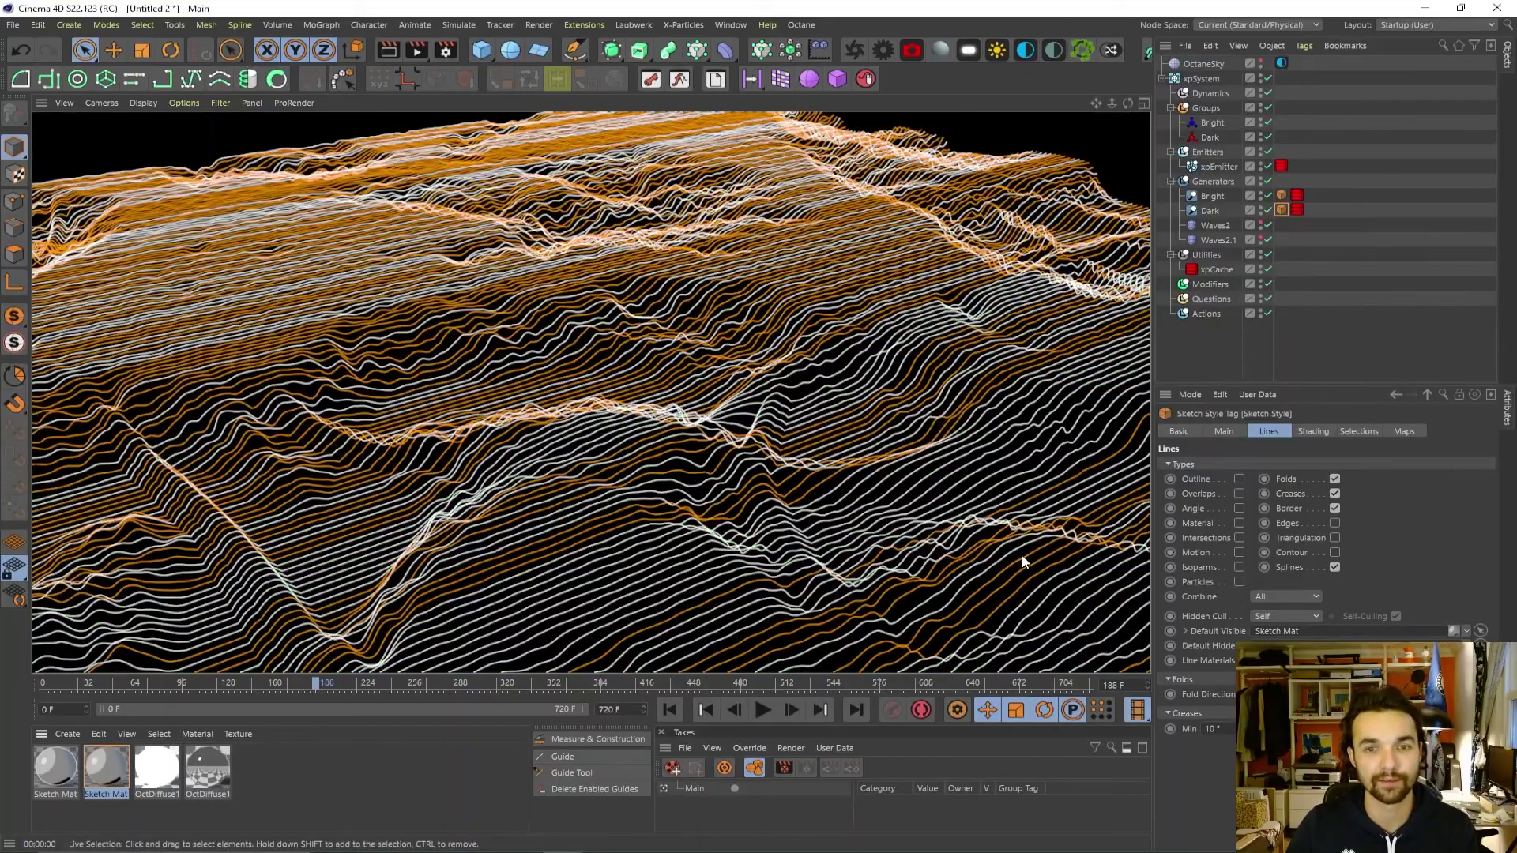
{"action": "mouse_move", "coordinate": [676, 403]}
{"action": "left_mouse_down", "text": "alt"}
{"action": "mouse_move", "coordinate": [878, 389]}
{"action": "mouse_move", "coordinate": [945, 412]}
{"action": "left_mouse_up", "text": "alt"}
{"action": "middle_click_drag", "start_coordinate": [632, 410], "coordinate": [762, 329], "text": "alt"}
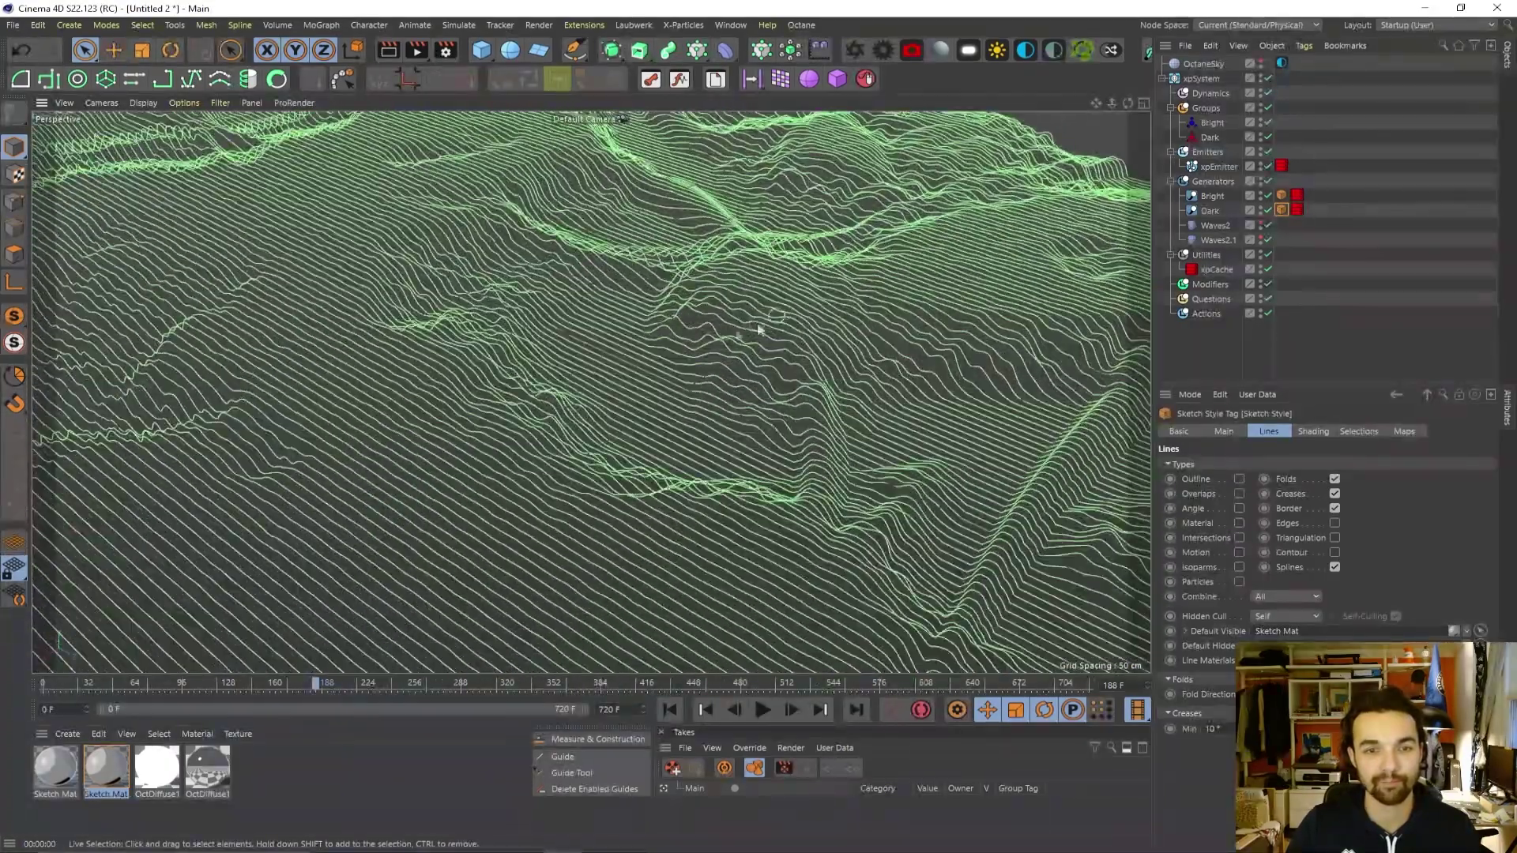
{"action": "scroll", "coordinate": [716, 334], "scroll_direction": "up", "scroll_amount": 2}
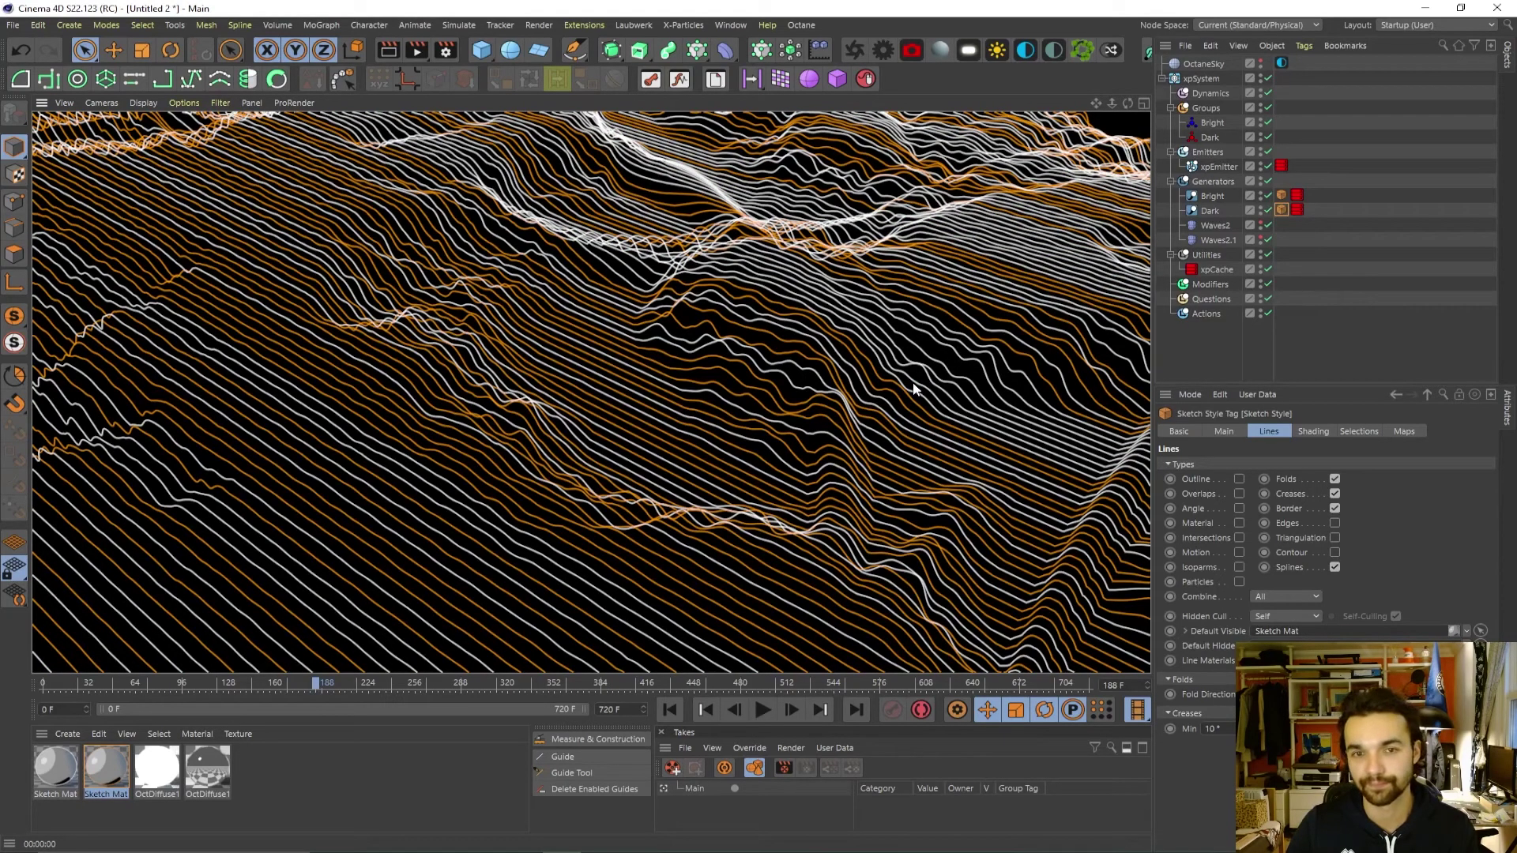
Set the render output's frame rate to 24 and its frame range to All Frames.
{"action": "left_click", "coordinate": [445, 50]}
{"action": "left_click", "coordinate": [490, 96]}
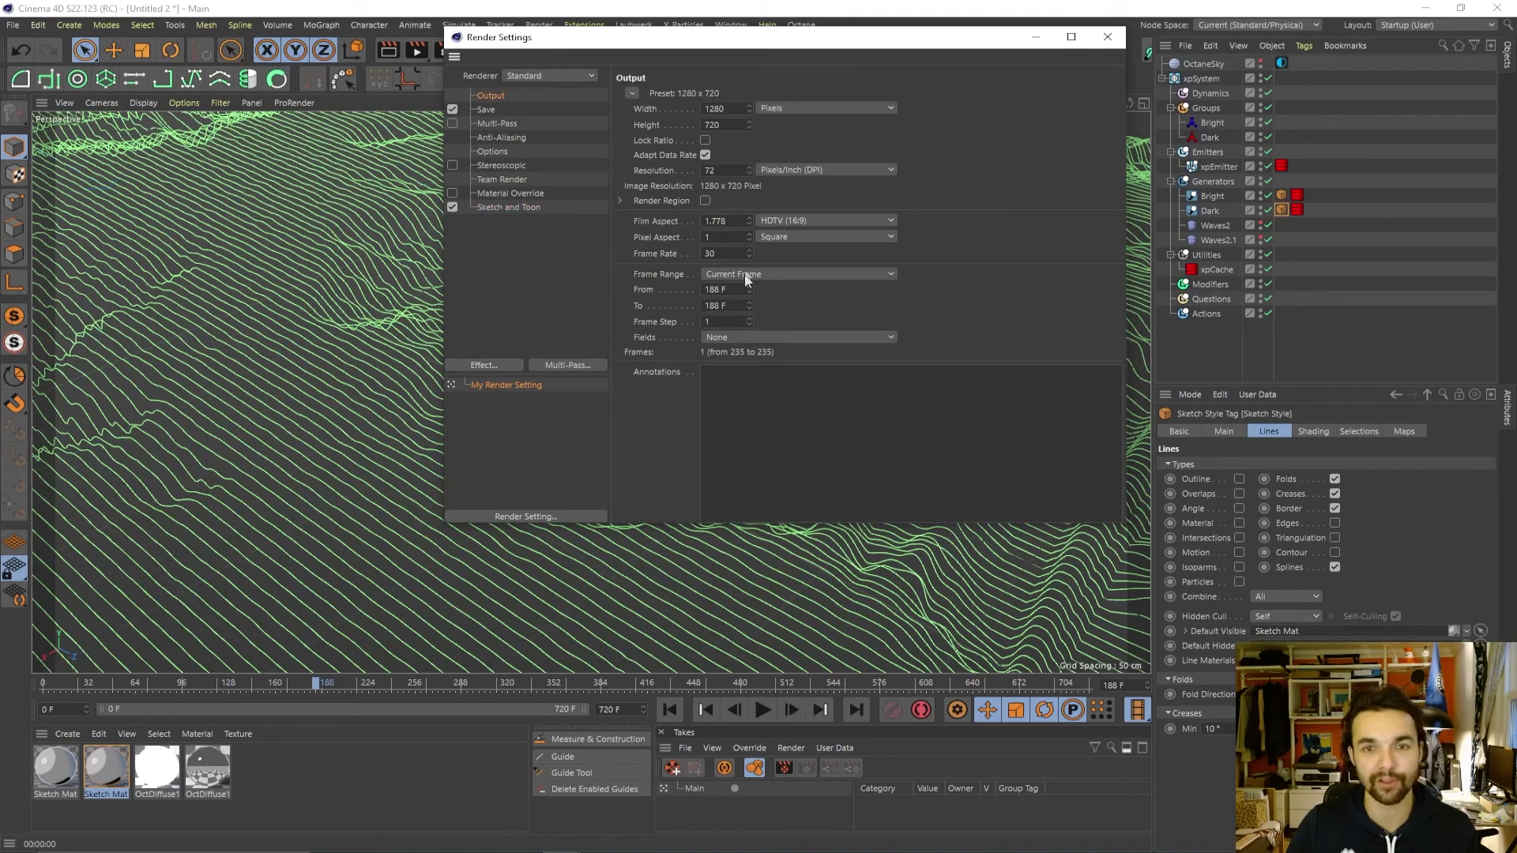
{"action": "type", "text": "24"}
{"action": "key", "text": "Return"}
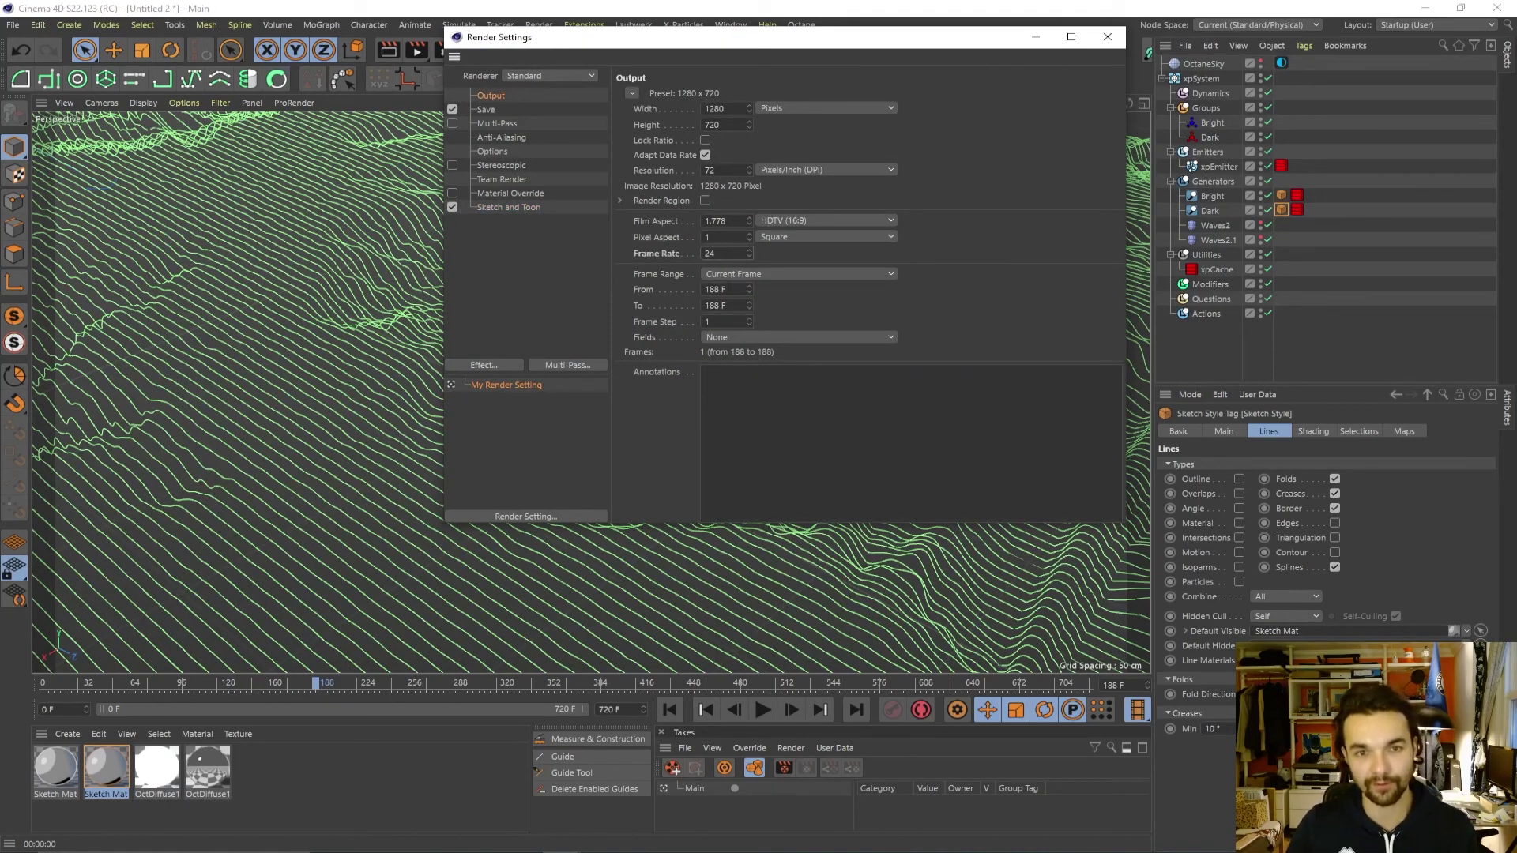
{"action": "left_click", "coordinate": [736, 273]}
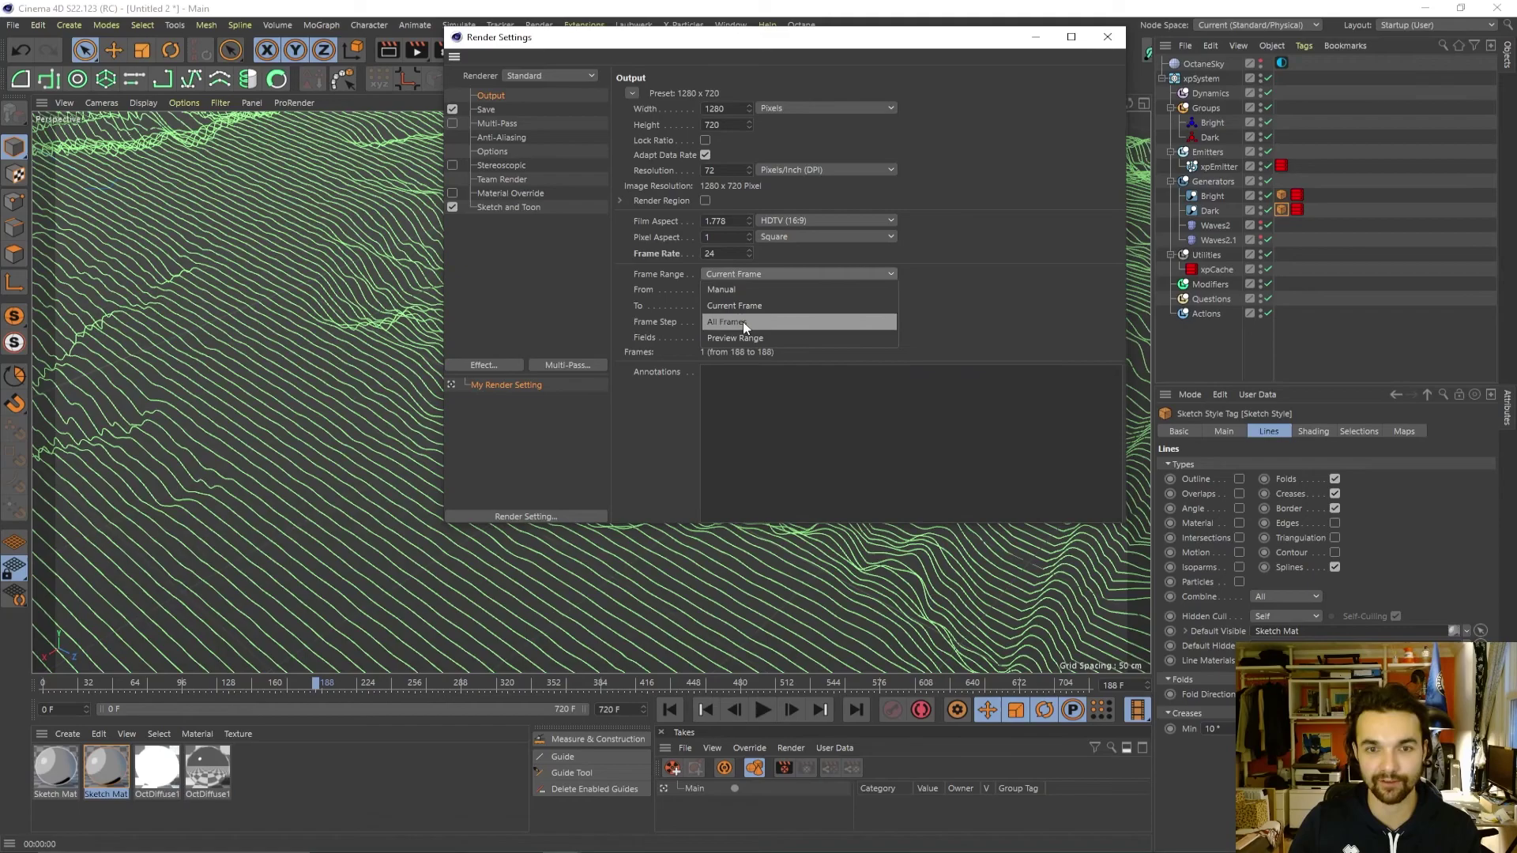
{"action": "left_click", "coordinate": [743, 321]}
{"action": "left_click", "coordinate": [1118, 42]}
{"action": "left_click", "coordinate": [417, 50]}
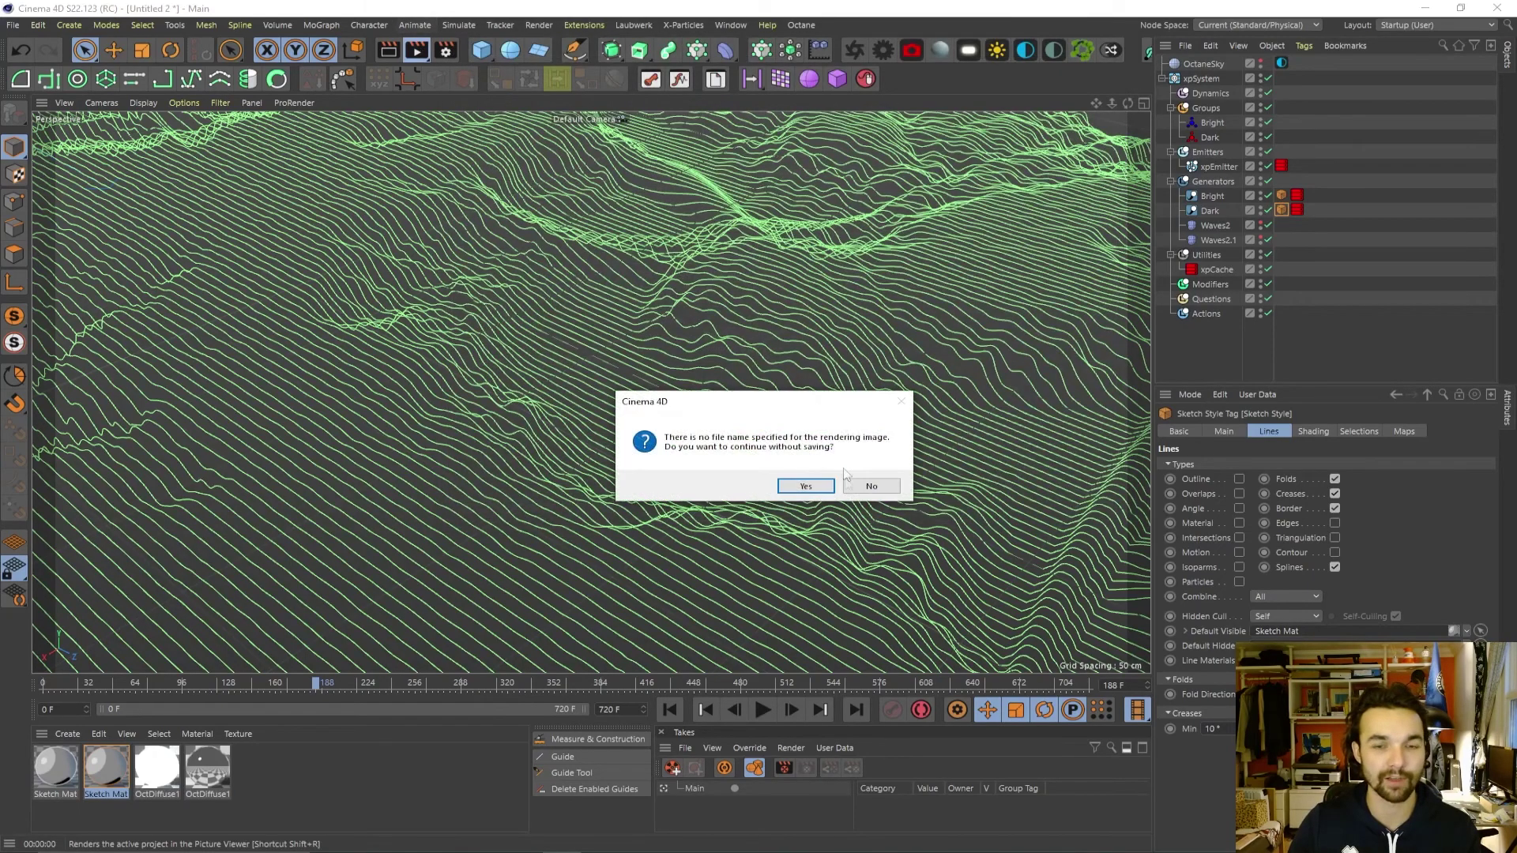
{"action": "left_click", "coordinate": [805, 485]}
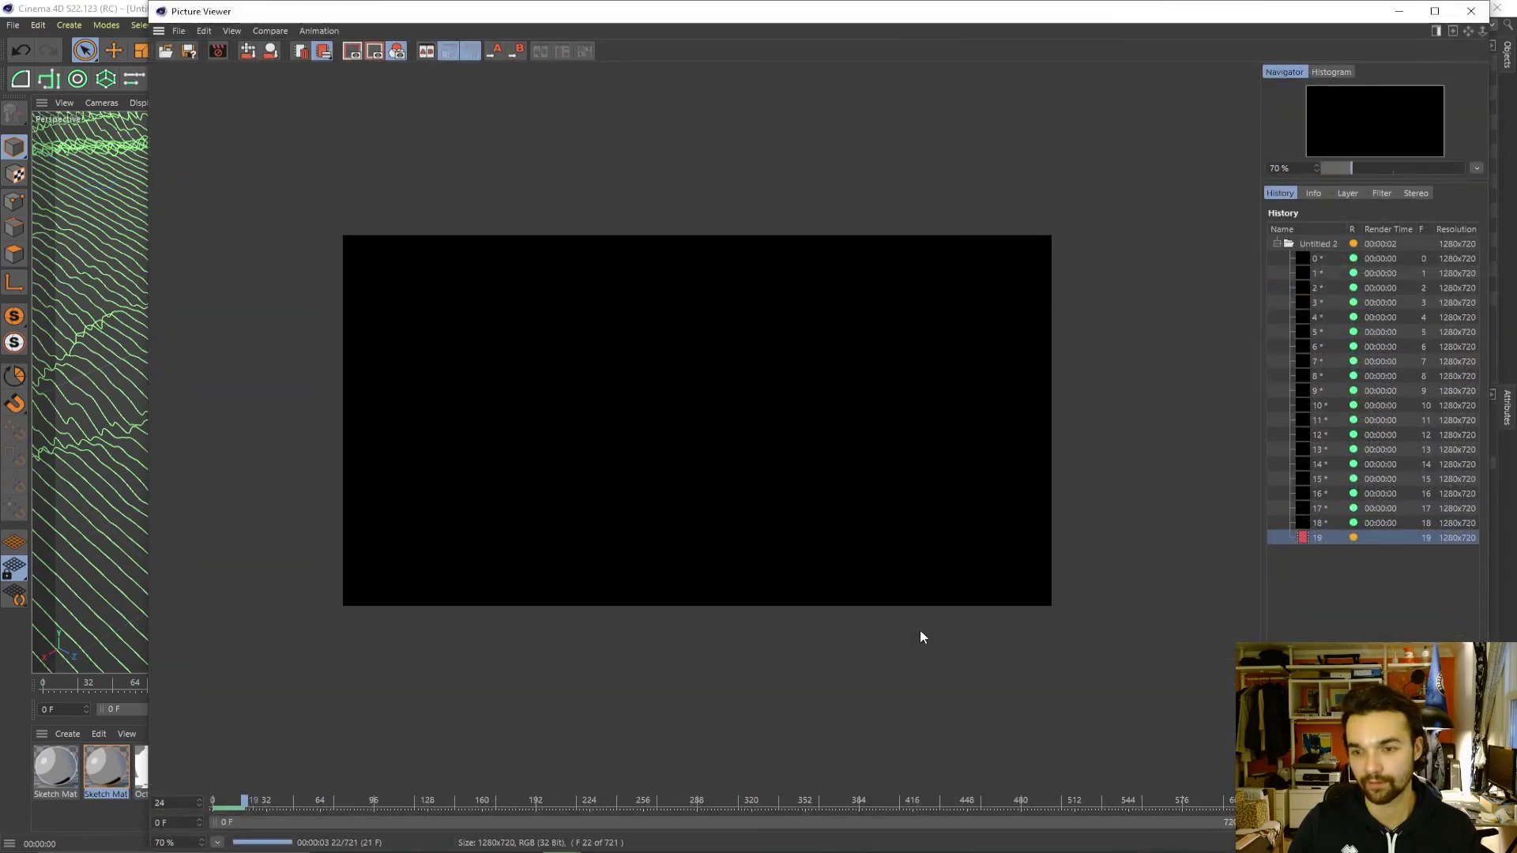
{"action": "left_click", "coordinate": [1470, 11]}
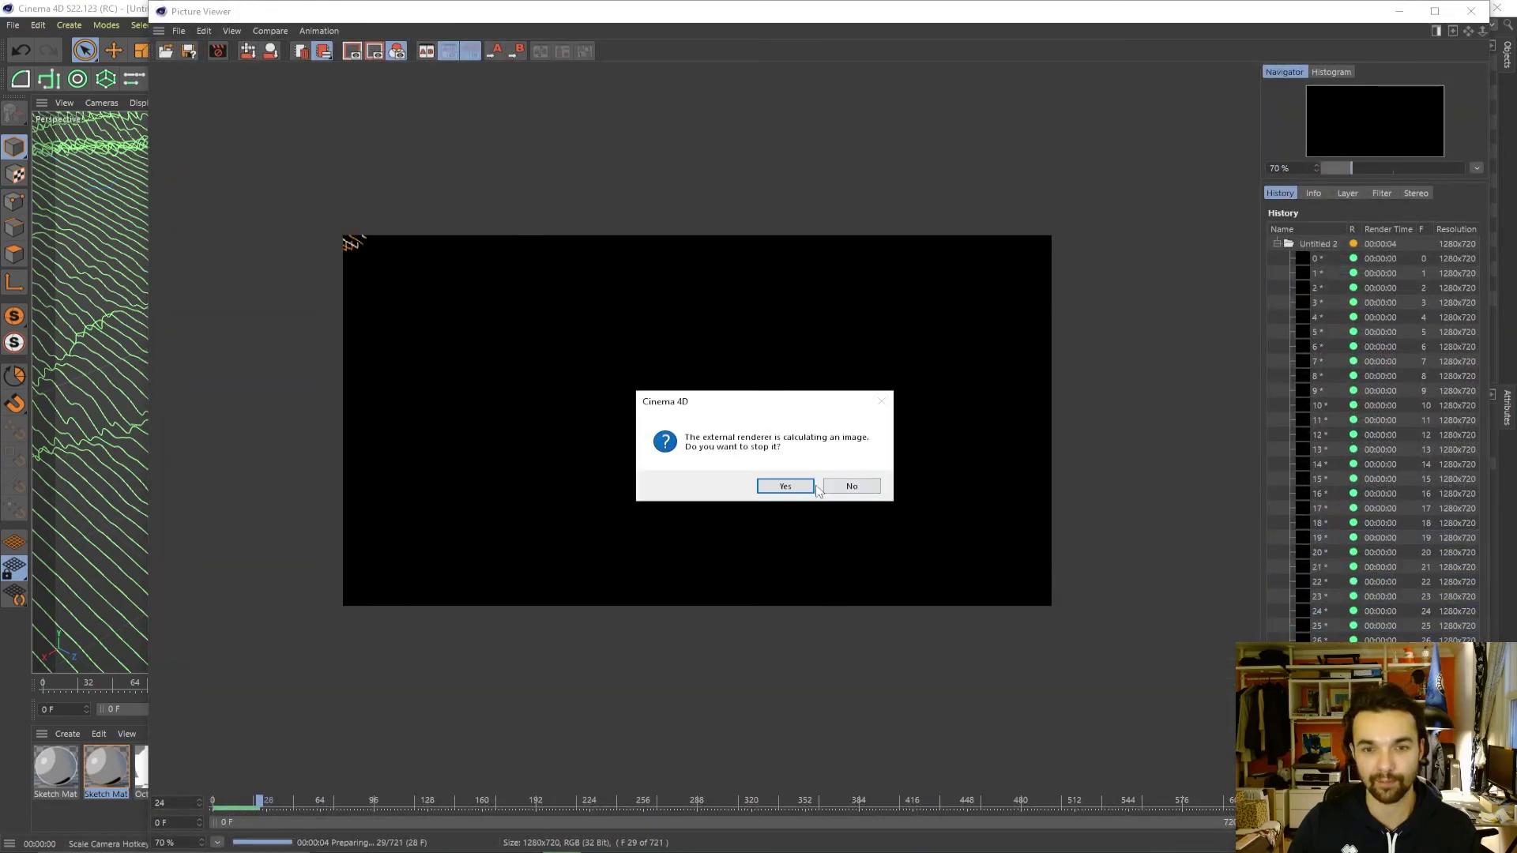
{"action": "left_click", "coordinate": [785, 487]}
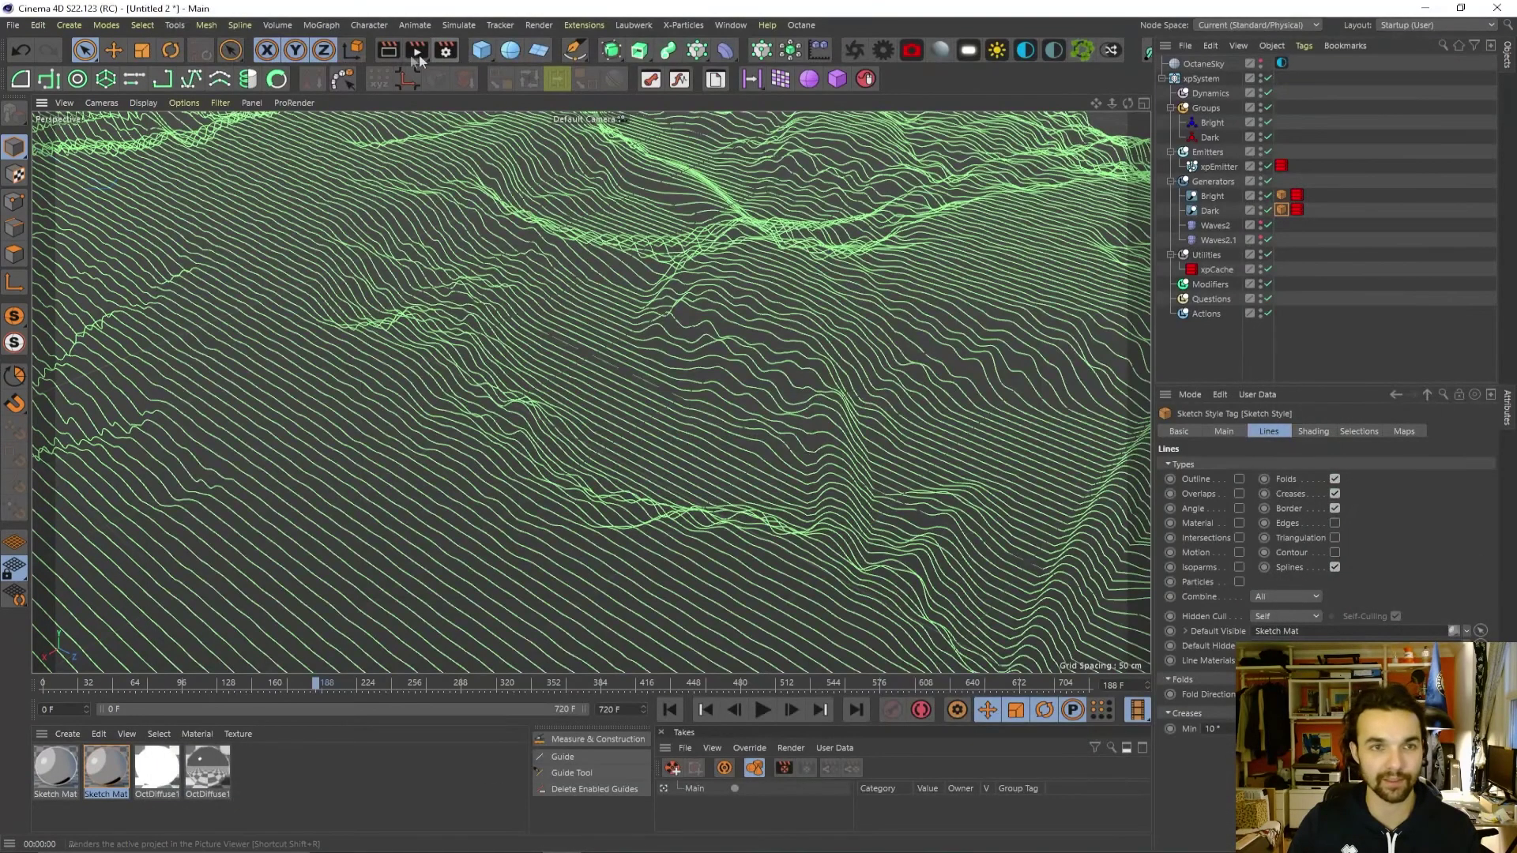
Test-render the animation in the Picture Viewer without saving to a file, and stop the render partway through.
{"action": "left_click", "coordinate": [416, 52]}
{"action": "left_click", "coordinate": [817, 487]}
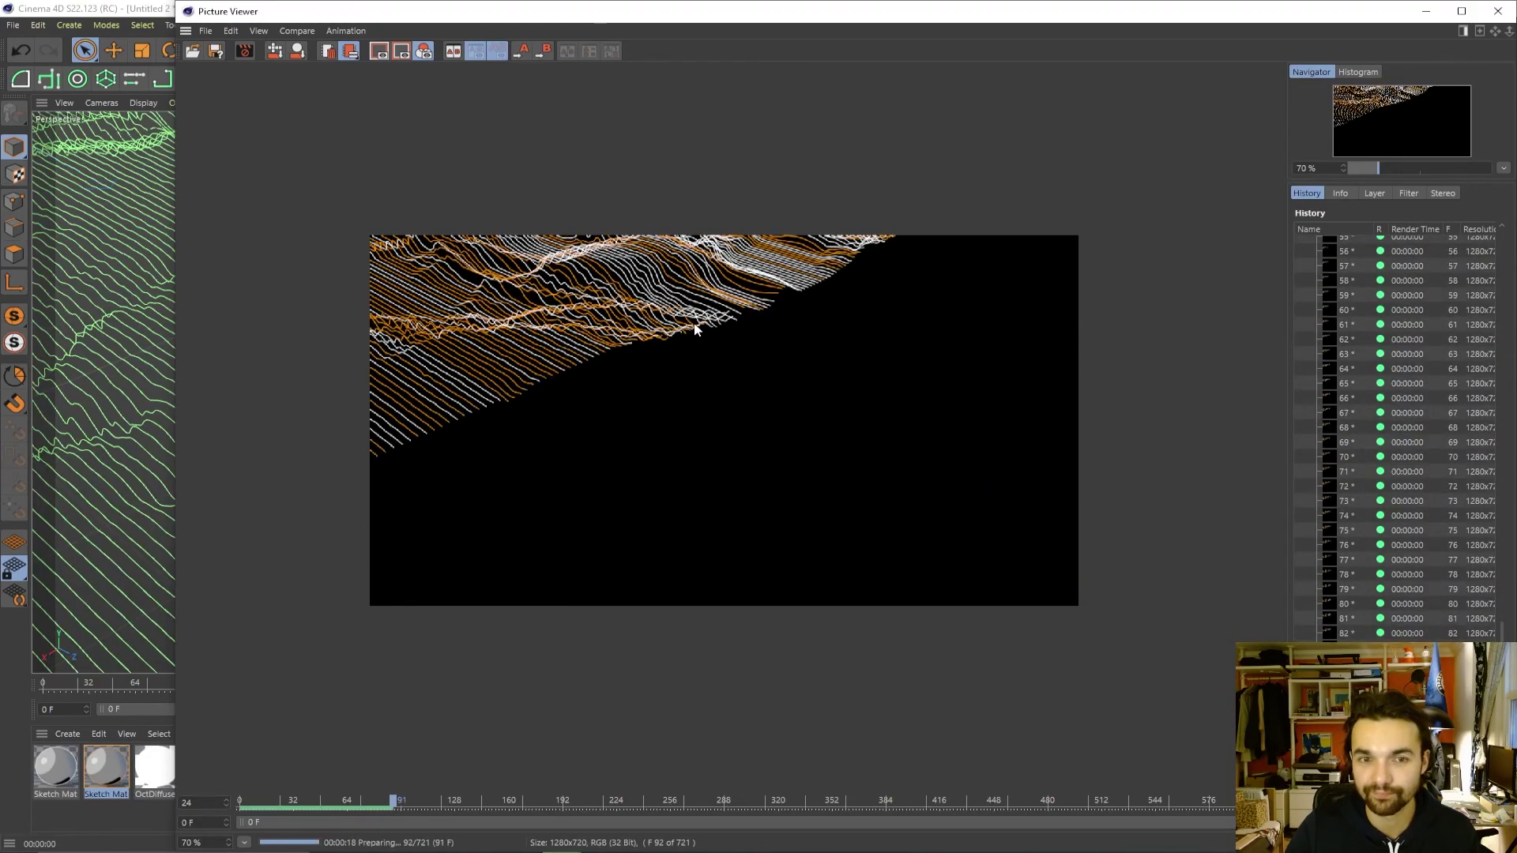
{"action": "left_click", "coordinate": [1496, 19]}
{"action": "left_click", "coordinate": [764, 483]}
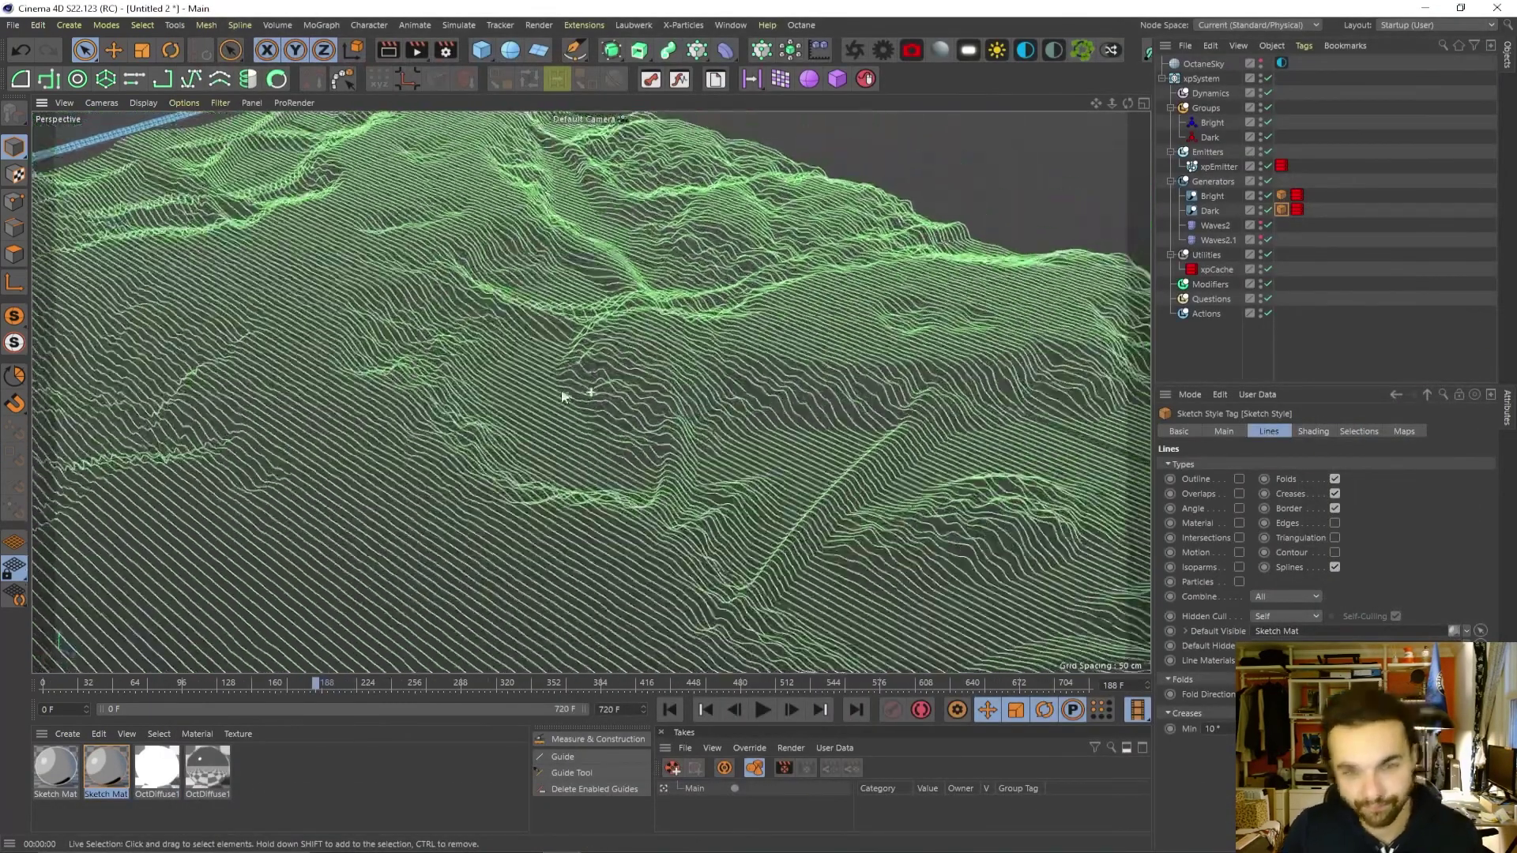
{"action": "scroll", "coordinate": [564, 397], "scroll_direction": "down", "scroll_amount": 2}
{"action": "middle_click_drag", "start_coordinate": [579, 392], "coordinate": [730, 326], "text": "alt"}
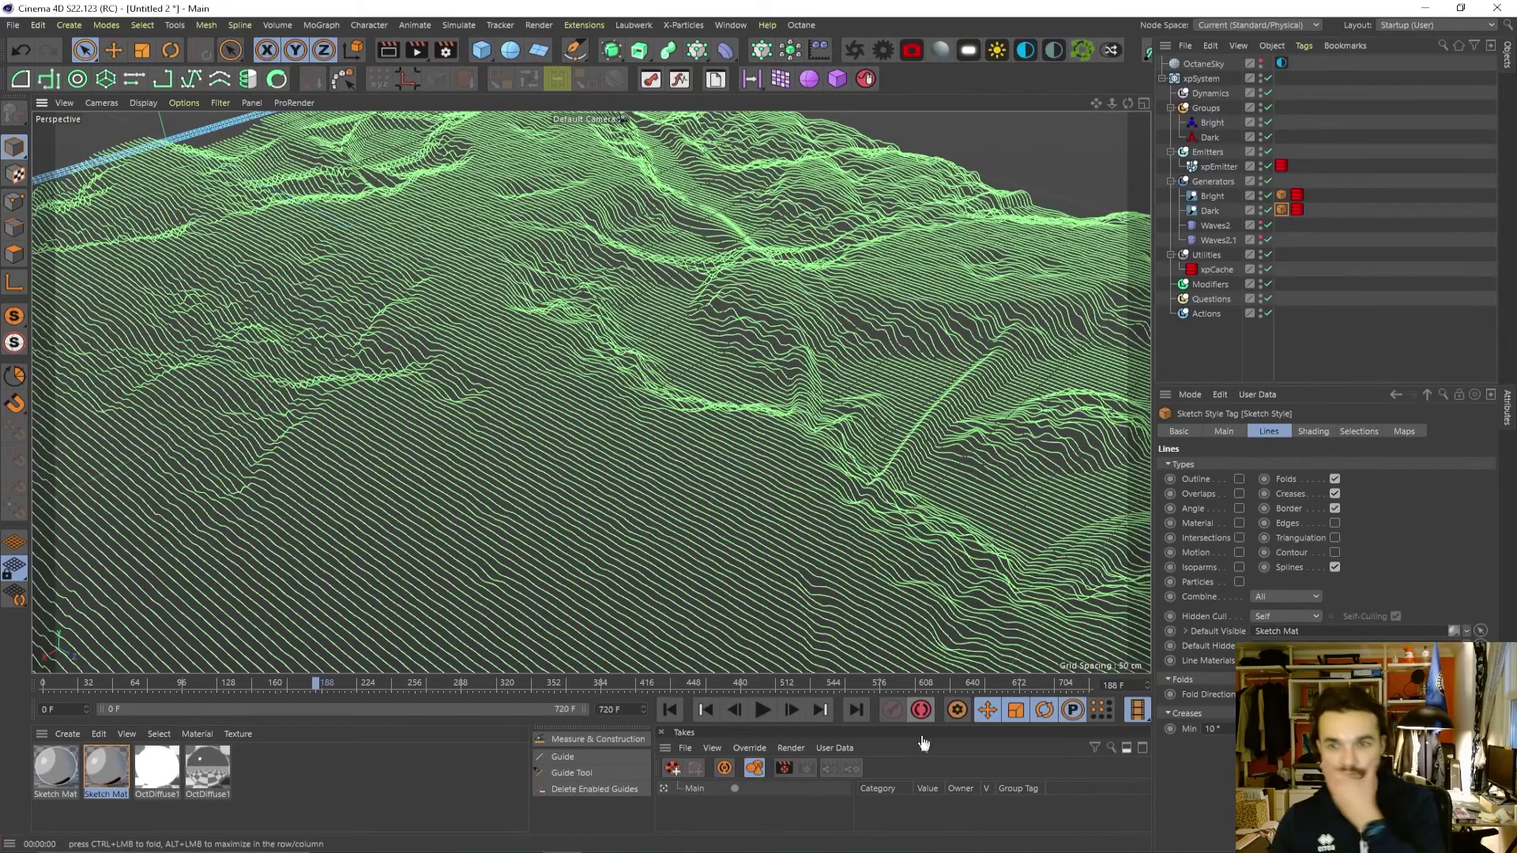
{"action": "key", "text": "alt+Tab"}
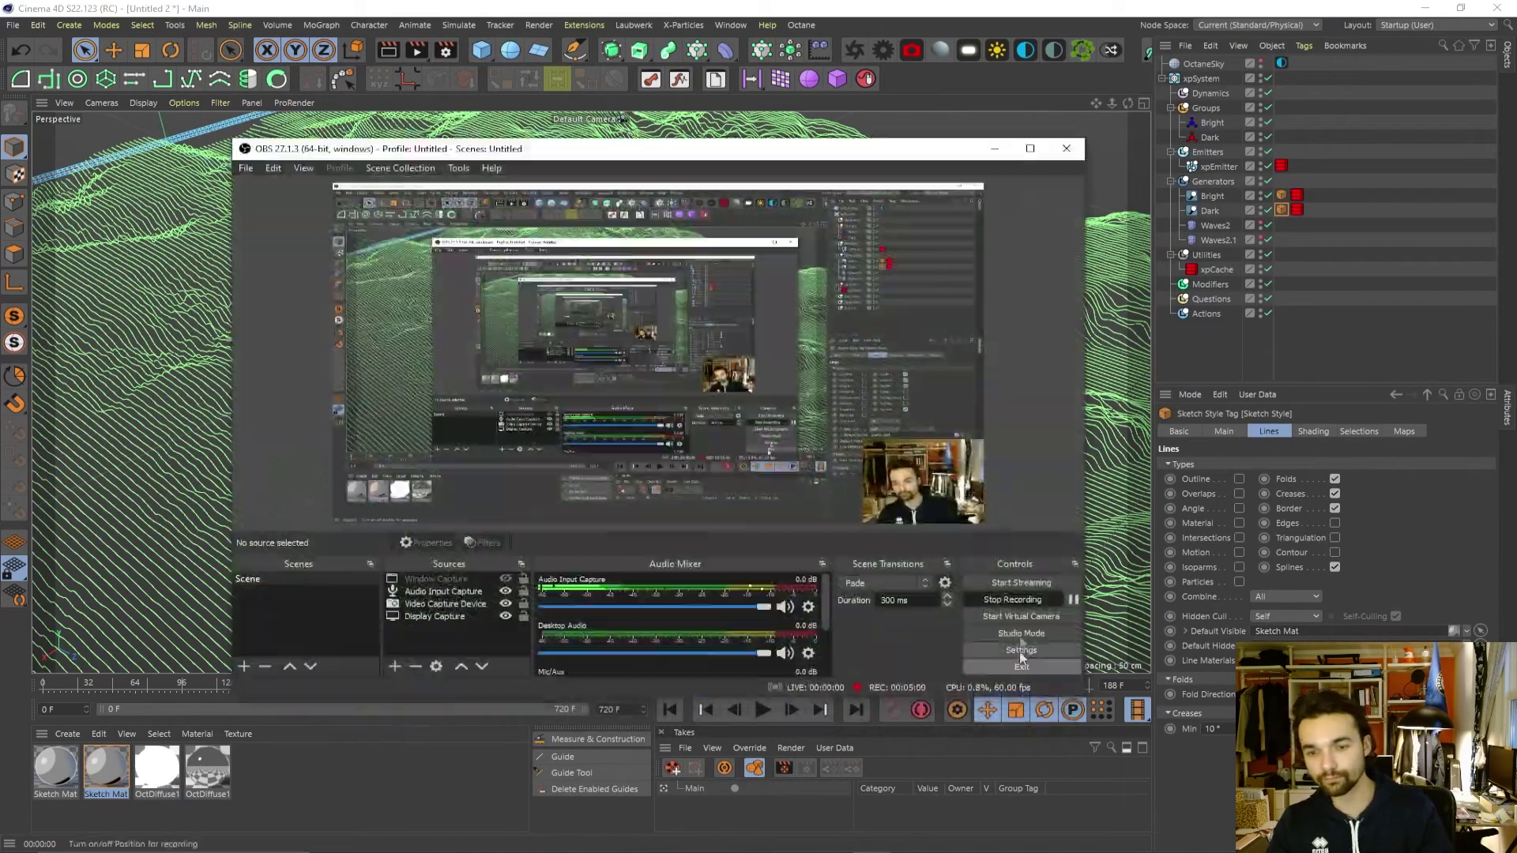
{"action": "left_click", "coordinate": [1033, 599]}
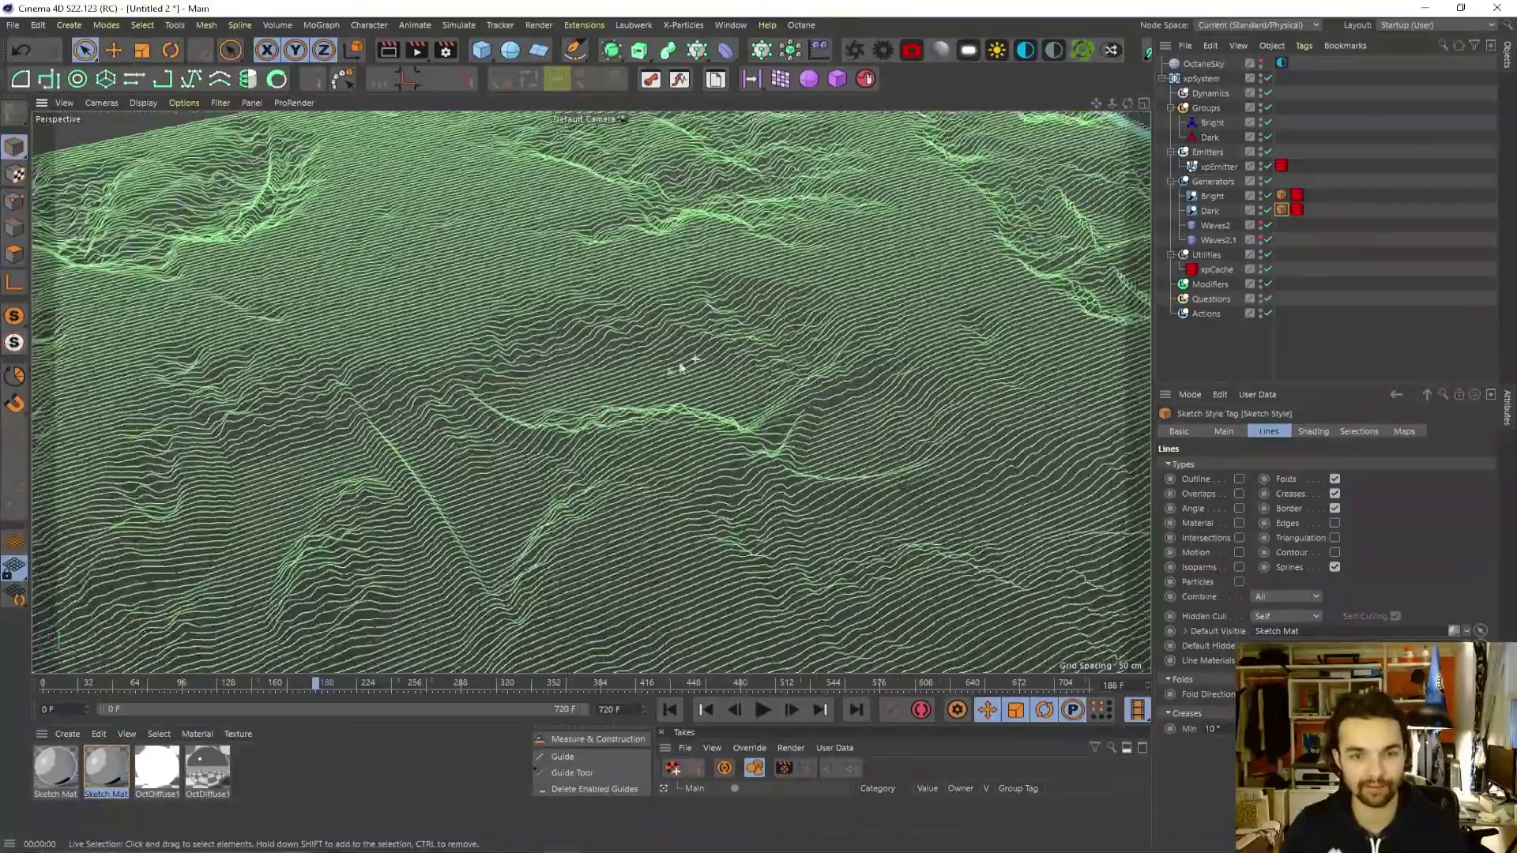
{"action": "right_click_drag", "start_coordinate": [681, 368], "coordinate": [741, 403], "text": "alt"}
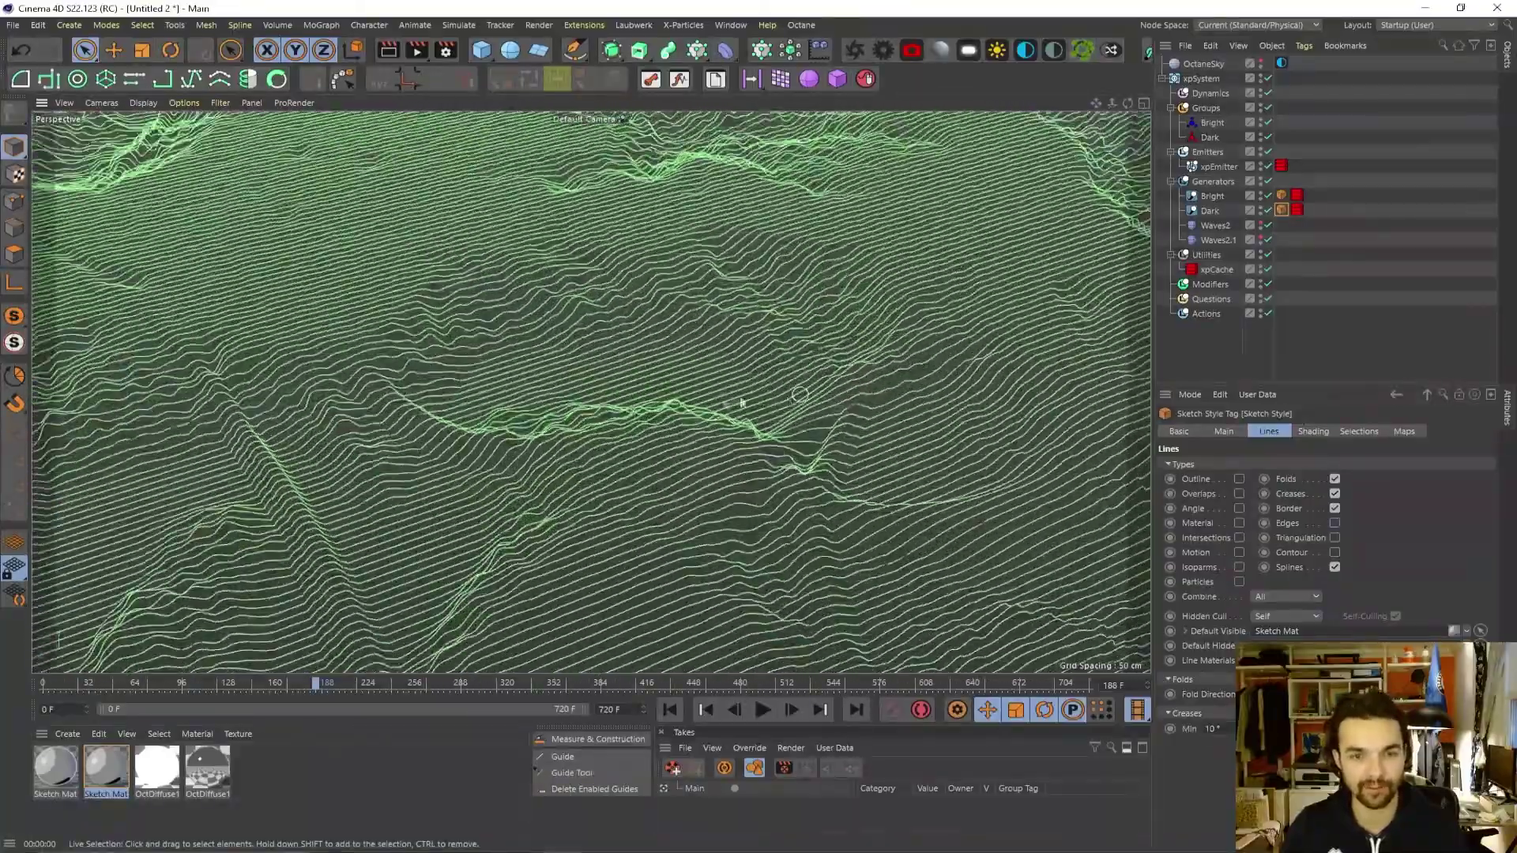
Frame the terrain closer from a steeper angle and preview-render the white and orange lines.
{"action": "left_click_drag", "start_coordinate": [742, 403], "coordinate": [670, 535], "text": "alt"}
{"action": "middle_click_drag", "start_coordinate": [702, 405], "coordinate": [677, 389], "text": "alt"}
{"action": "right_click_drag", "start_coordinate": [597, 408], "coordinate": [647, 408], "text": "alt"}
{"action": "left_click_drag", "start_coordinate": [640, 413], "coordinate": [596, 406], "text": "alt"}
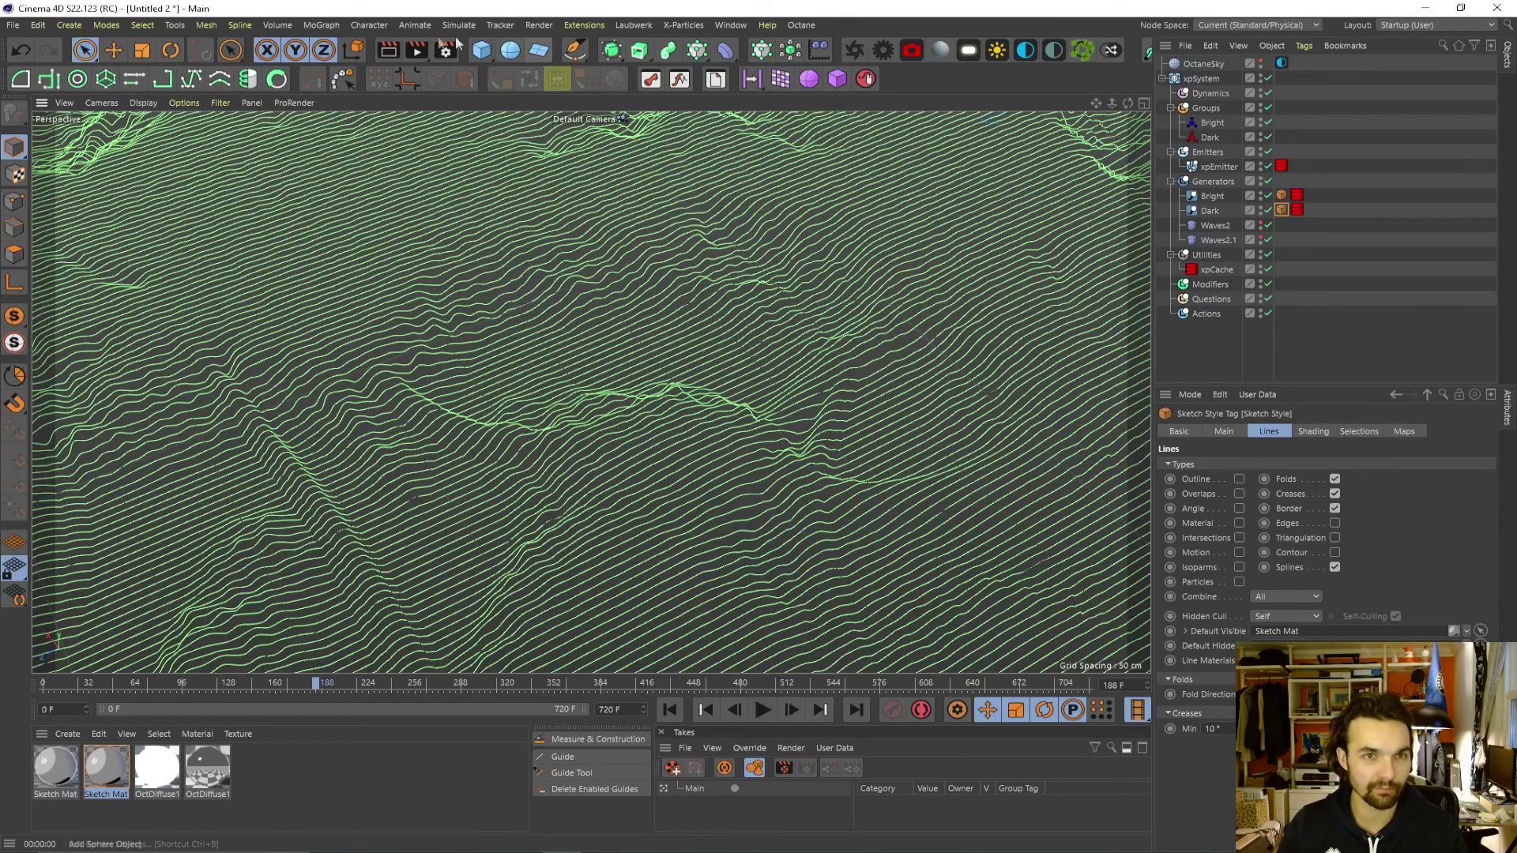
{"action": "left_click", "coordinate": [388, 50]}
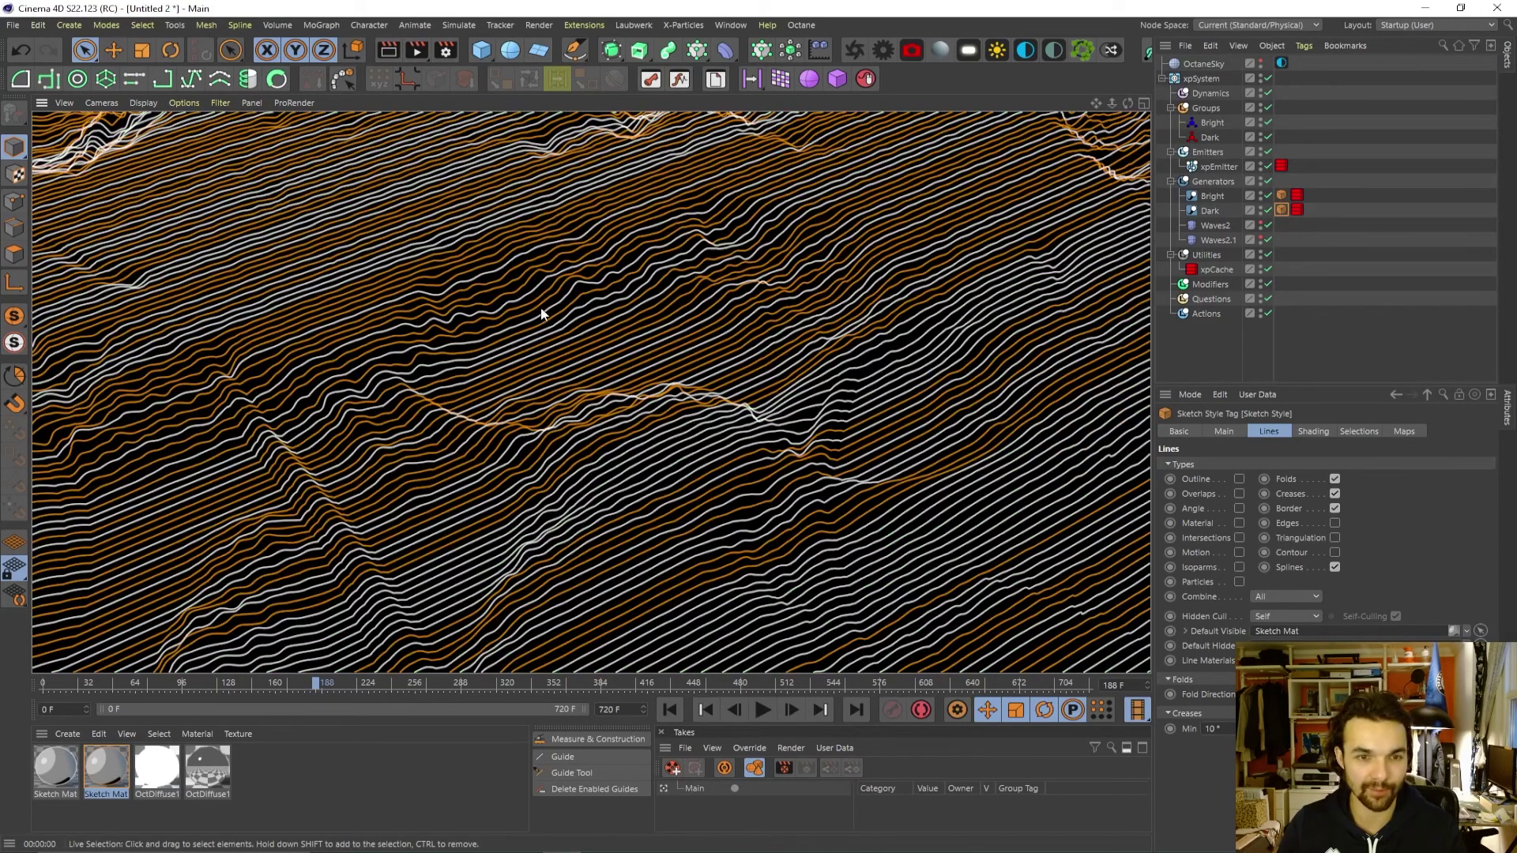
Review the white Sketch Mat's stroke, opacity, thickness and colour settings, then close its editor.
{"action": "double_click", "coordinate": [56, 768]}
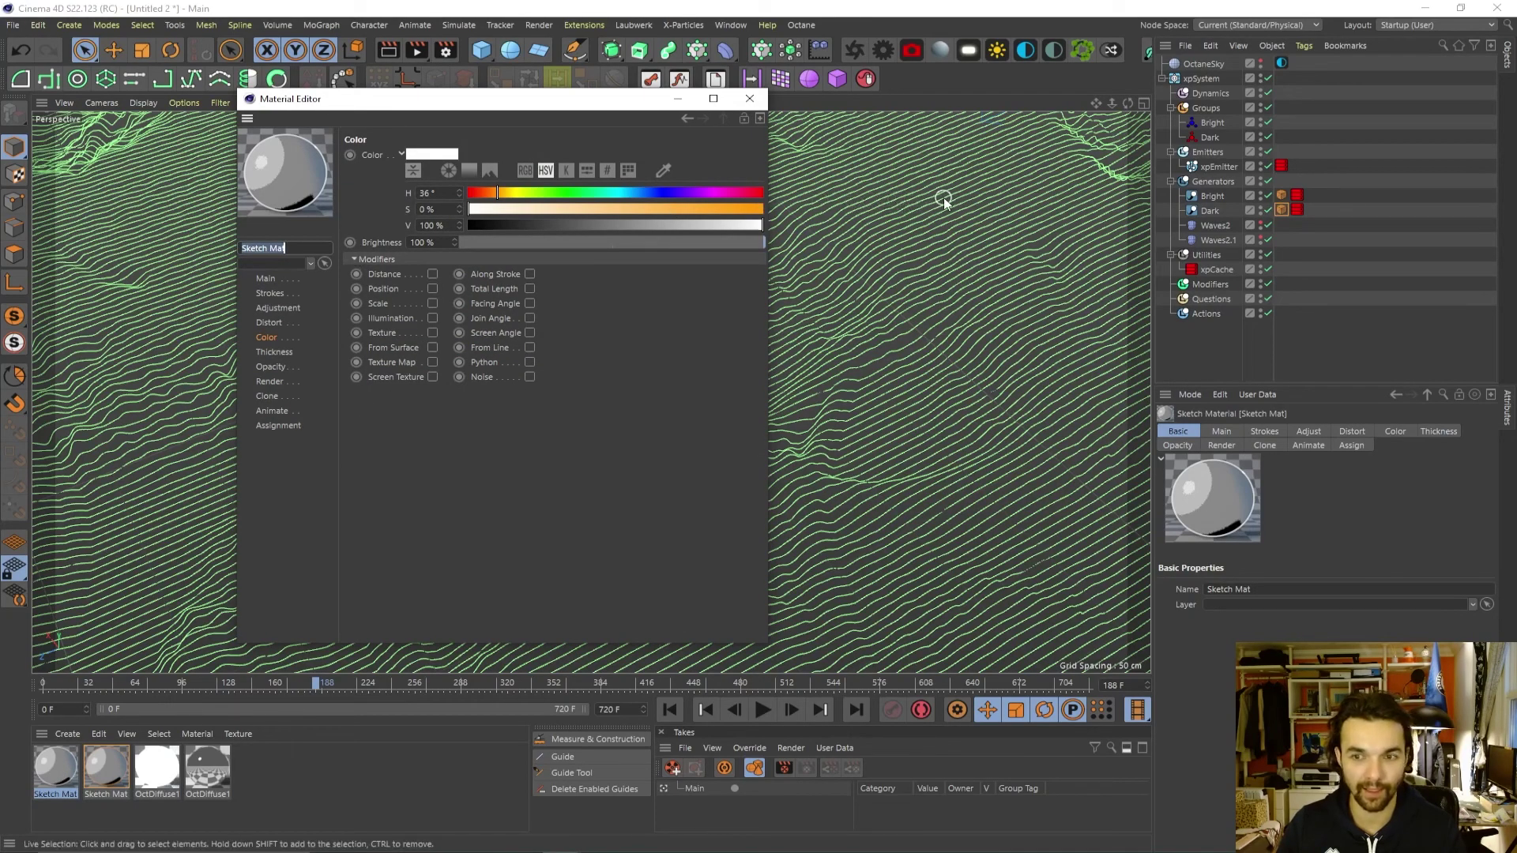
{"action": "left_click", "coordinate": [270, 293]}
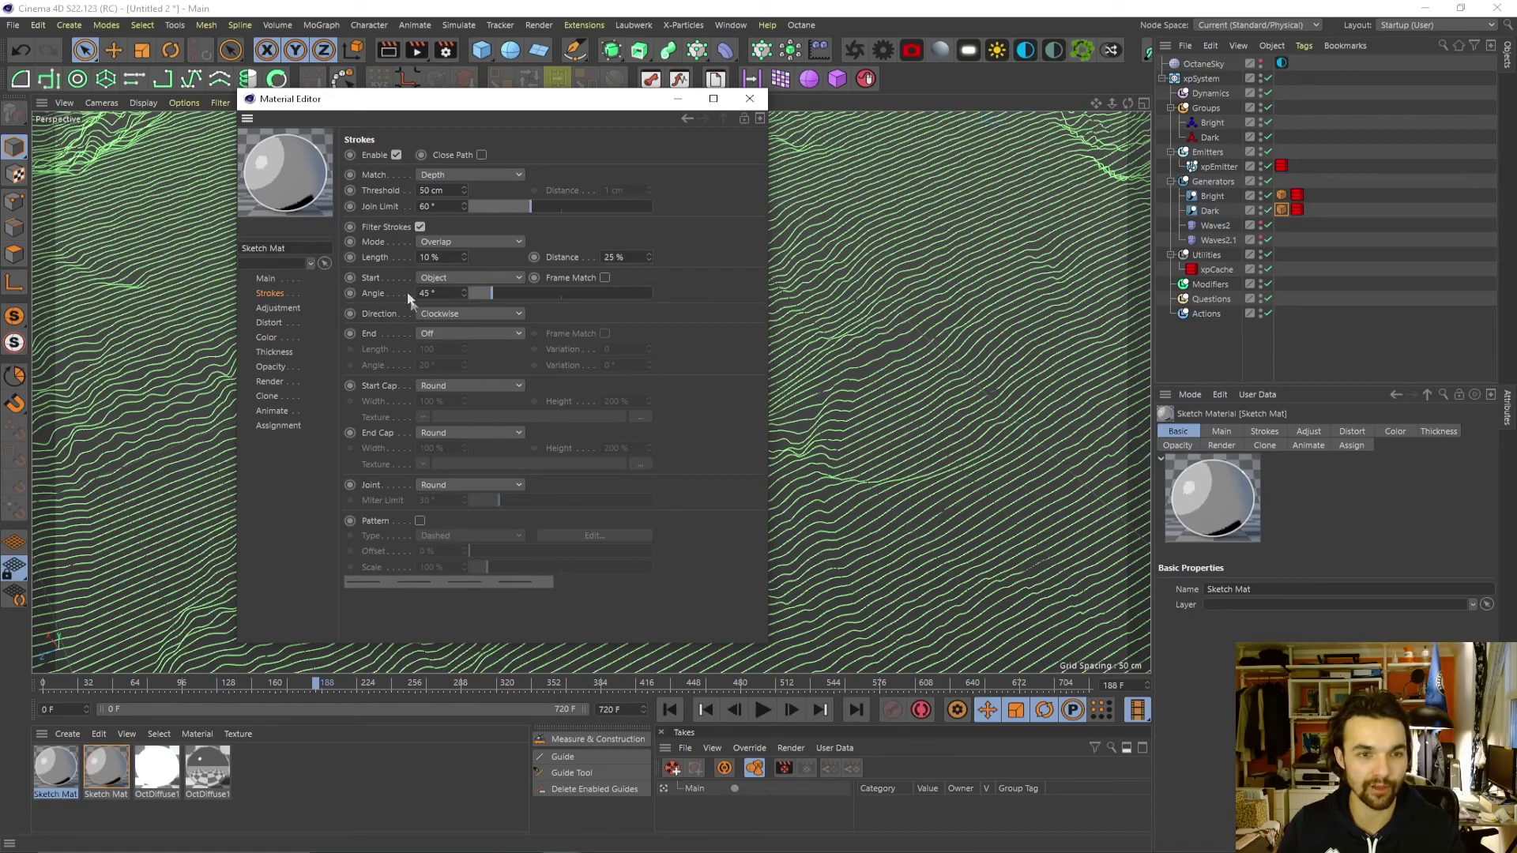
{"action": "left_click", "coordinate": [267, 367]}
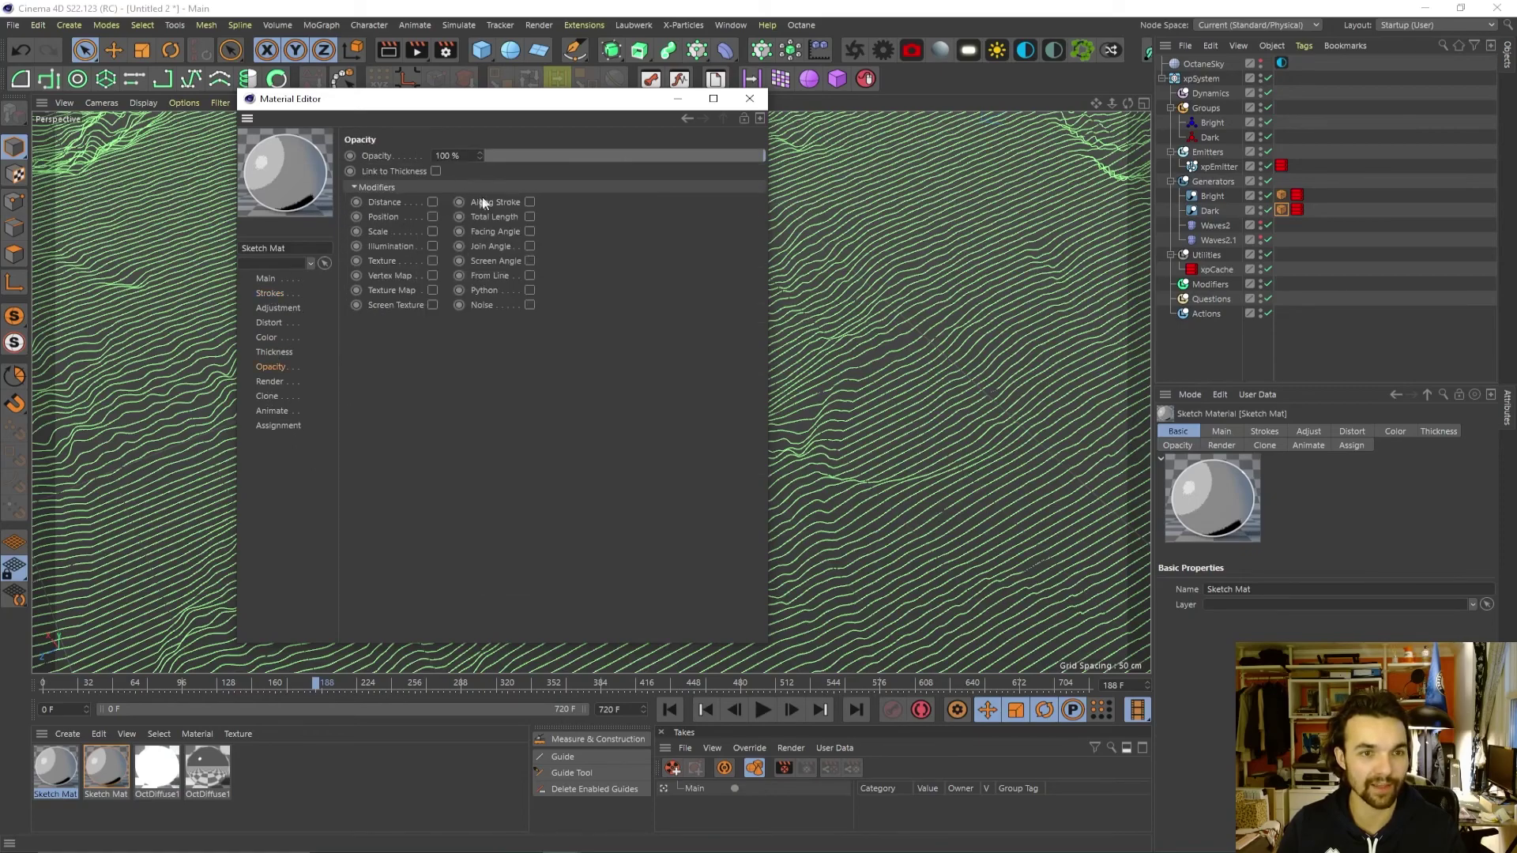
{"action": "left_click", "coordinate": [273, 353]}
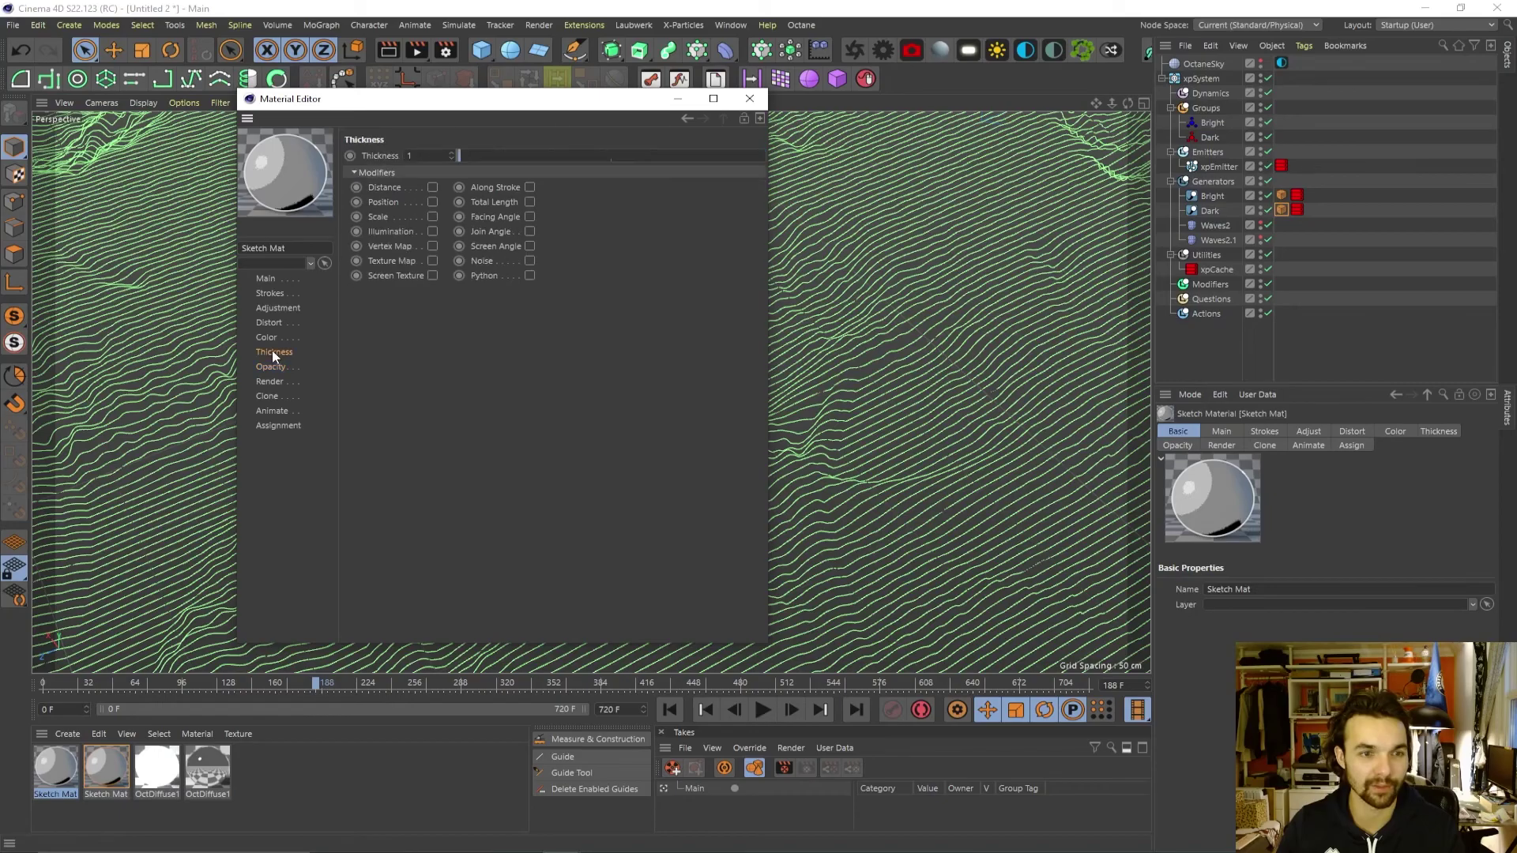
{"action": "left_click", "coordinate": [267, 338]}
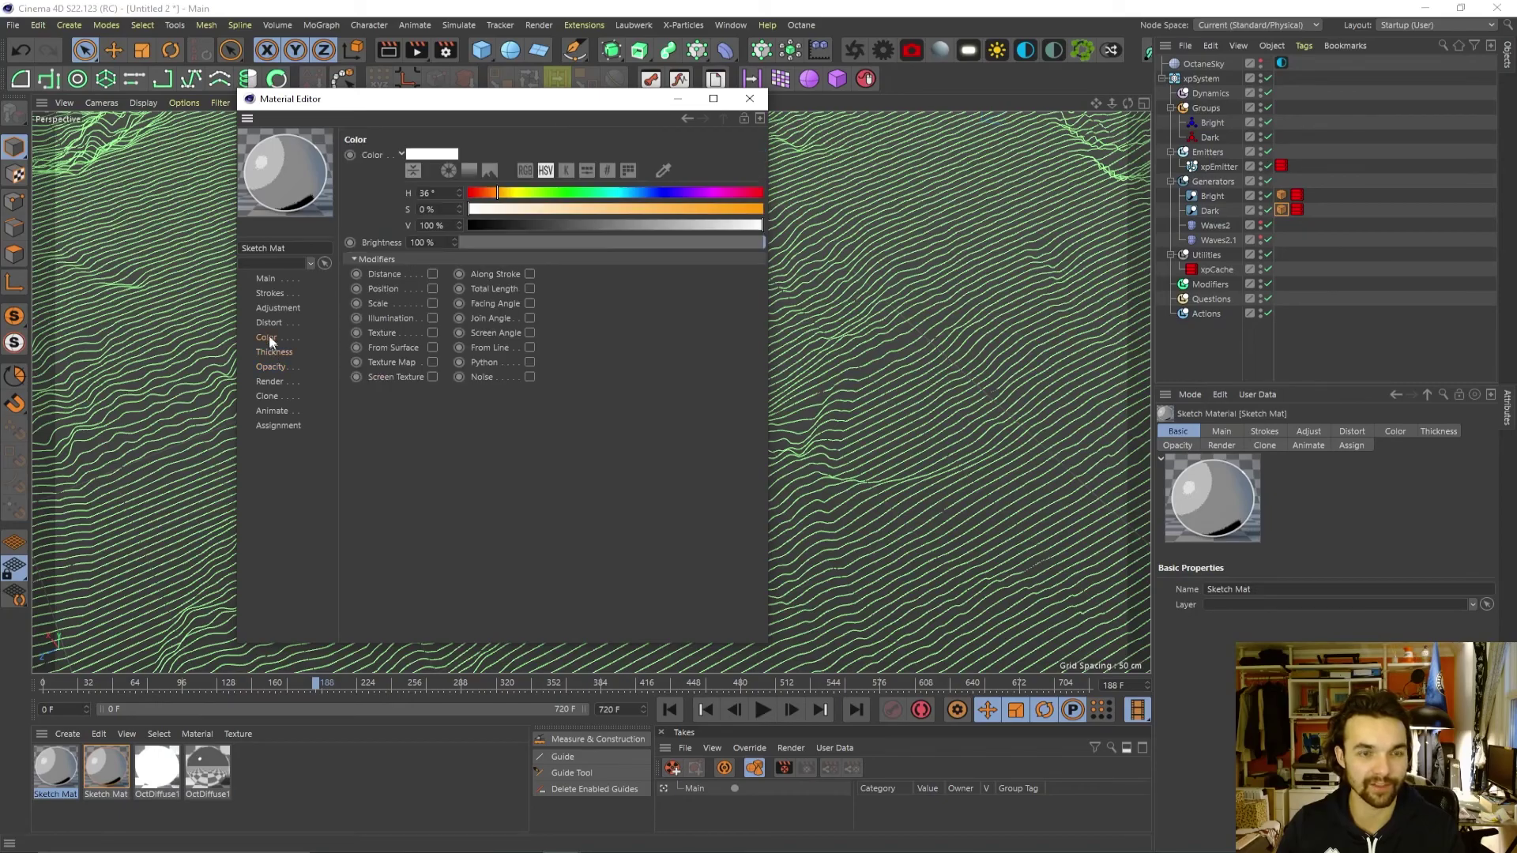
{"action": "left_click", "coordinate": [750, 98]}
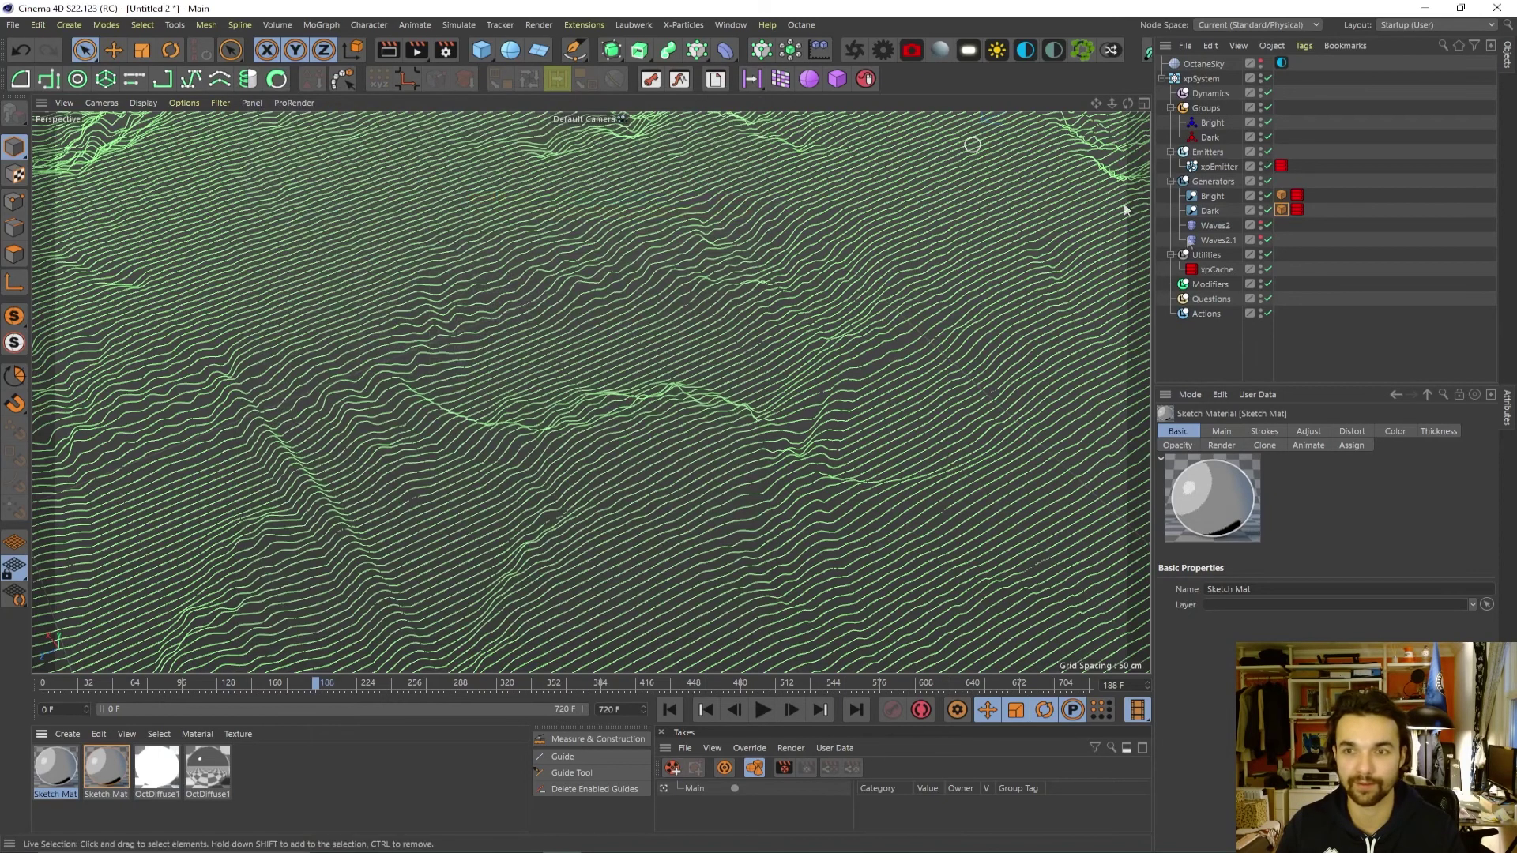
{"action": "scroll", "coordinate": [771, 356], "scroll_direction": "up", "scroll_amount": 5}
{"action": "left_click_drag", "start_coordinate": [742, 338], "coordinate": [792, 345], "text": "alt"}
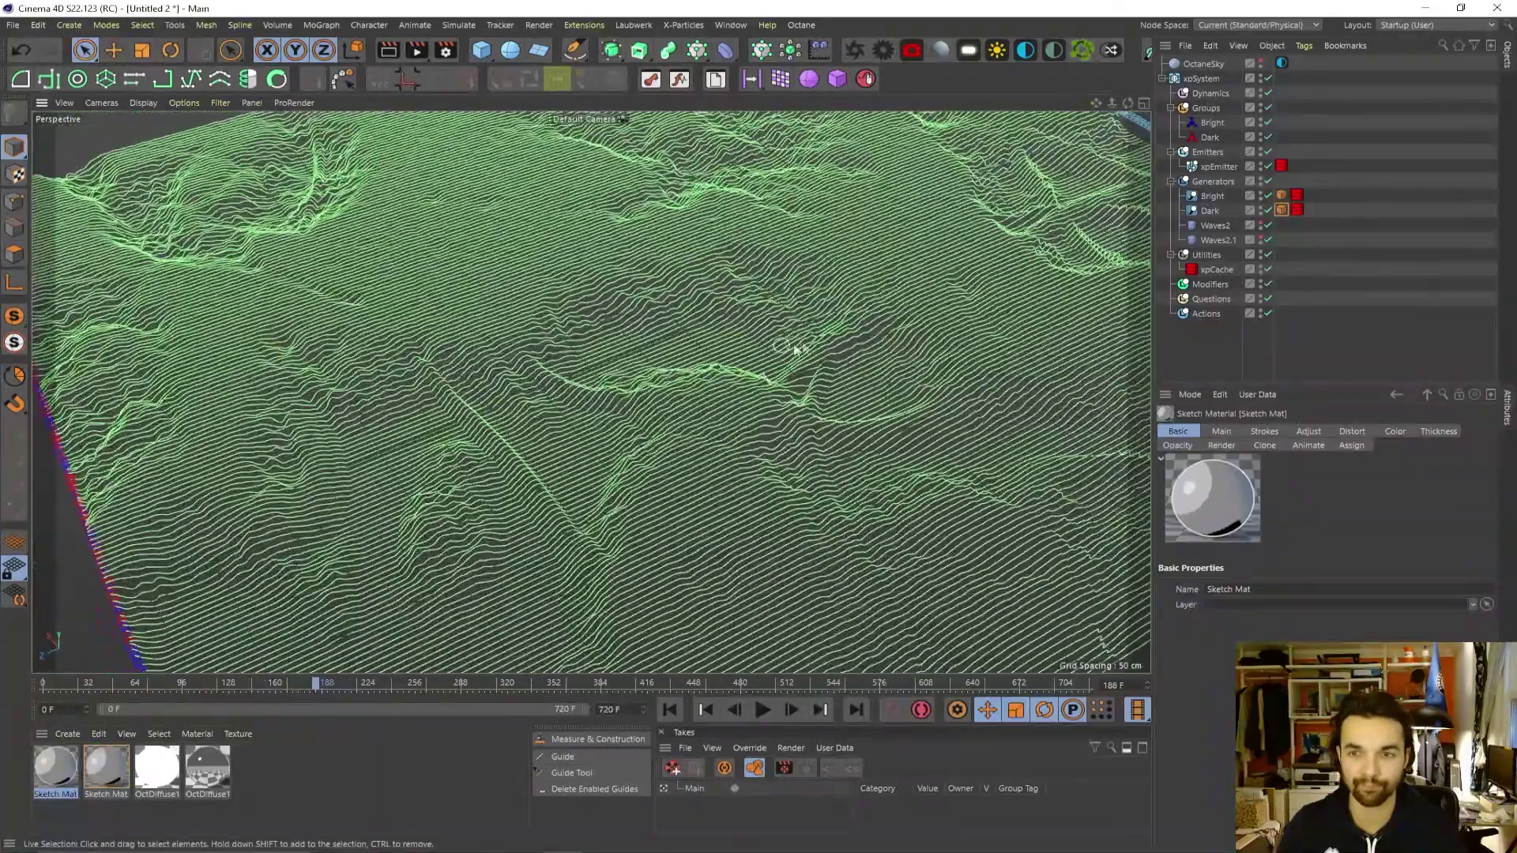
{"action": "middle_click_drag", "start_coordinate": [792, 345], "coordinate": [728, 348], "text": "alt"}
{"action": "right_click_drag", "start_coordinate": [728, 348], "coordinate": [785, 342], "text": "alt"}
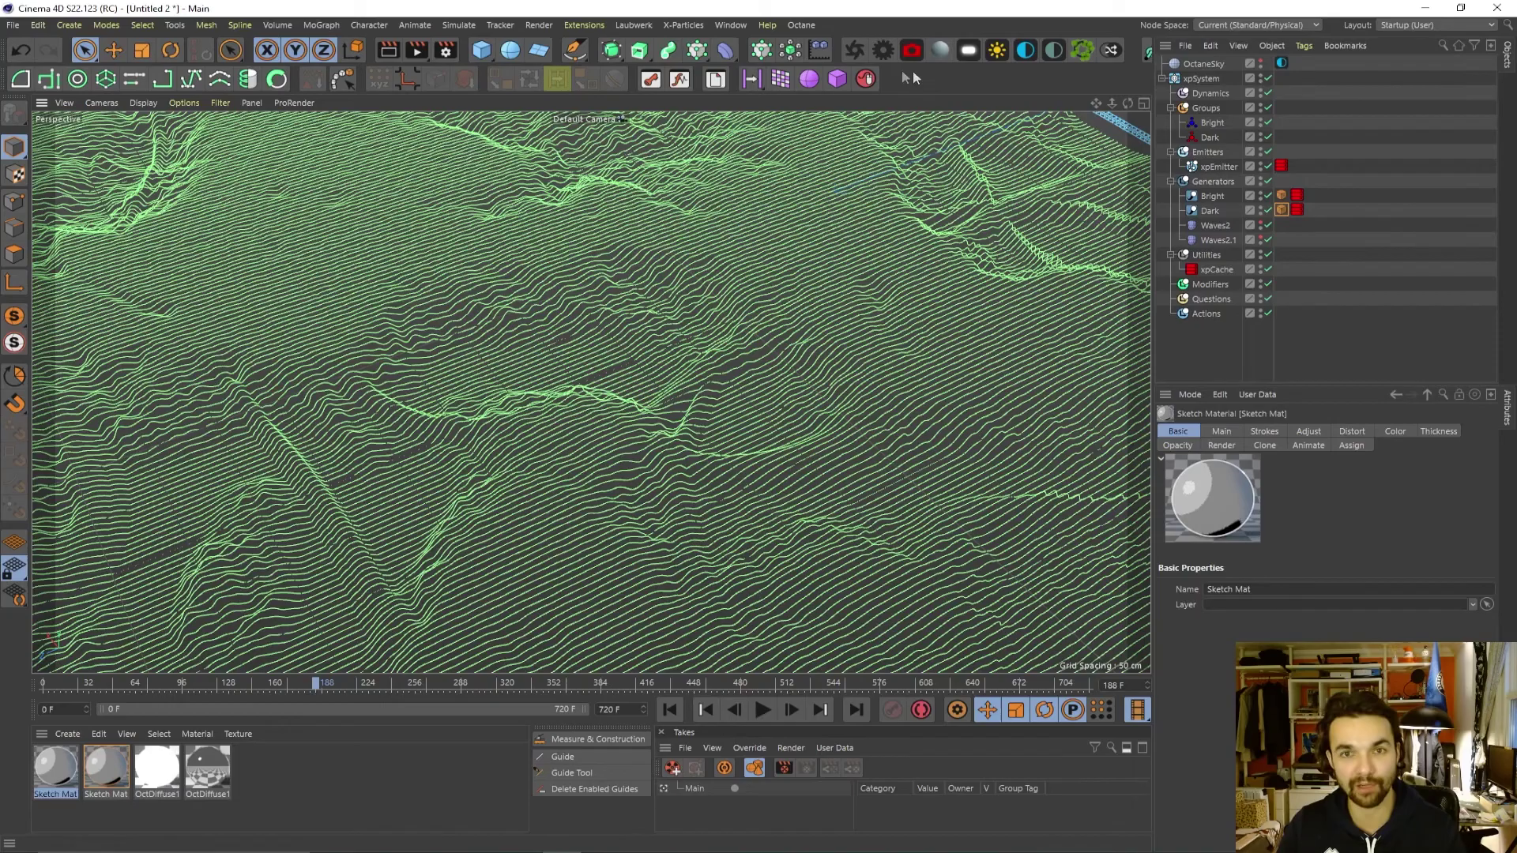
{"action": "left_click", "coordinate": [726, 52]}
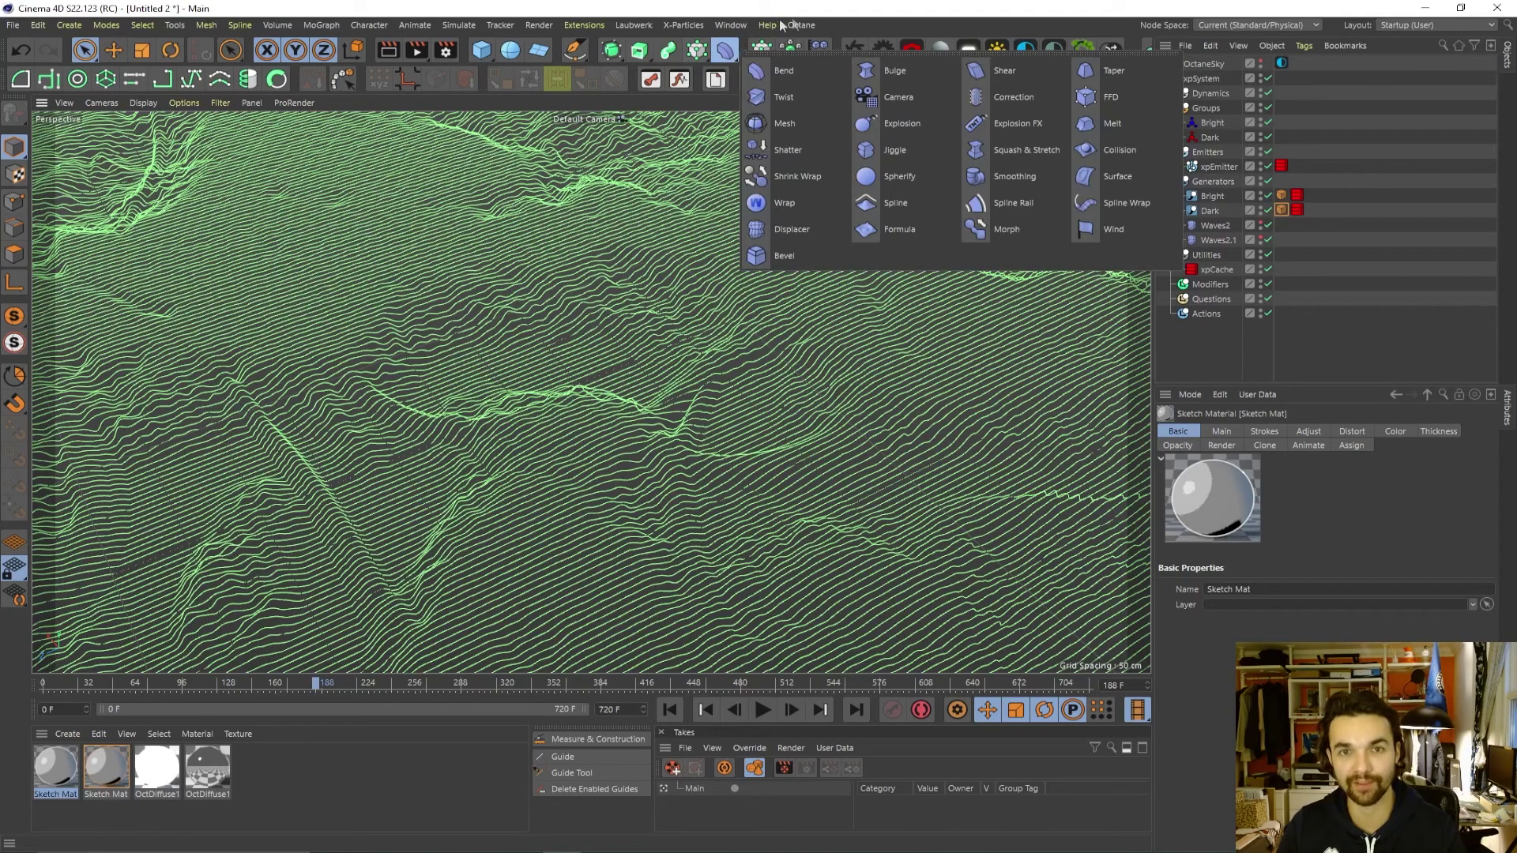
{"action": "left_click", "coordinate": [845, 14]}
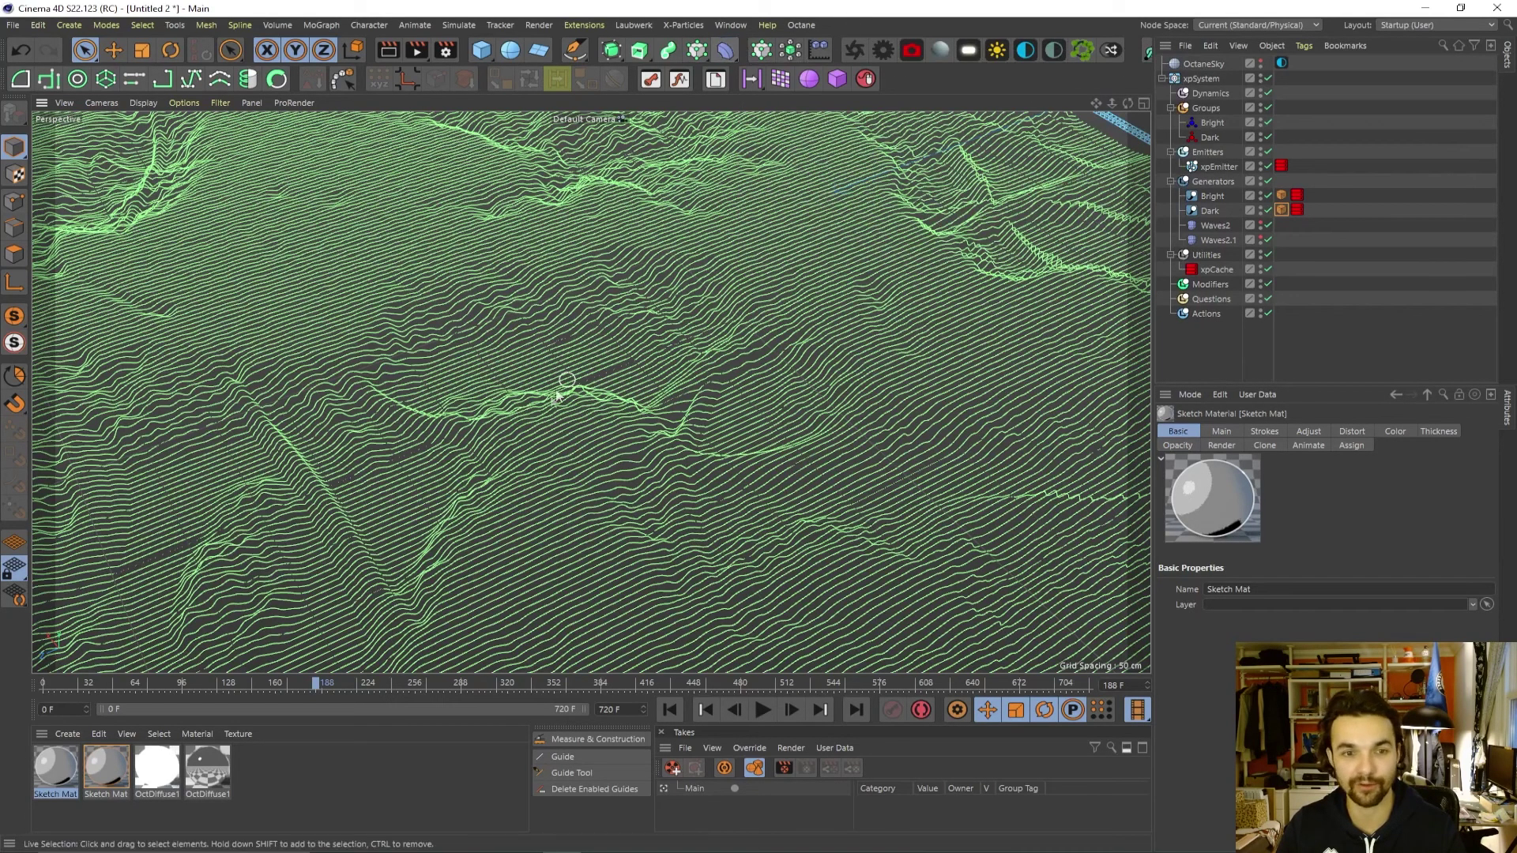
{"action": "mouse_move", "coordinate": [524, 440]}
{"action": "right_mouse_down", "text": "alt"}
{"action": "mouse_move", "coordinate": [558, 443]}
{"action": "mouse_move", "coordinate": [531, 440]}
{"action": "right_mouse_up", "text": "alt"}
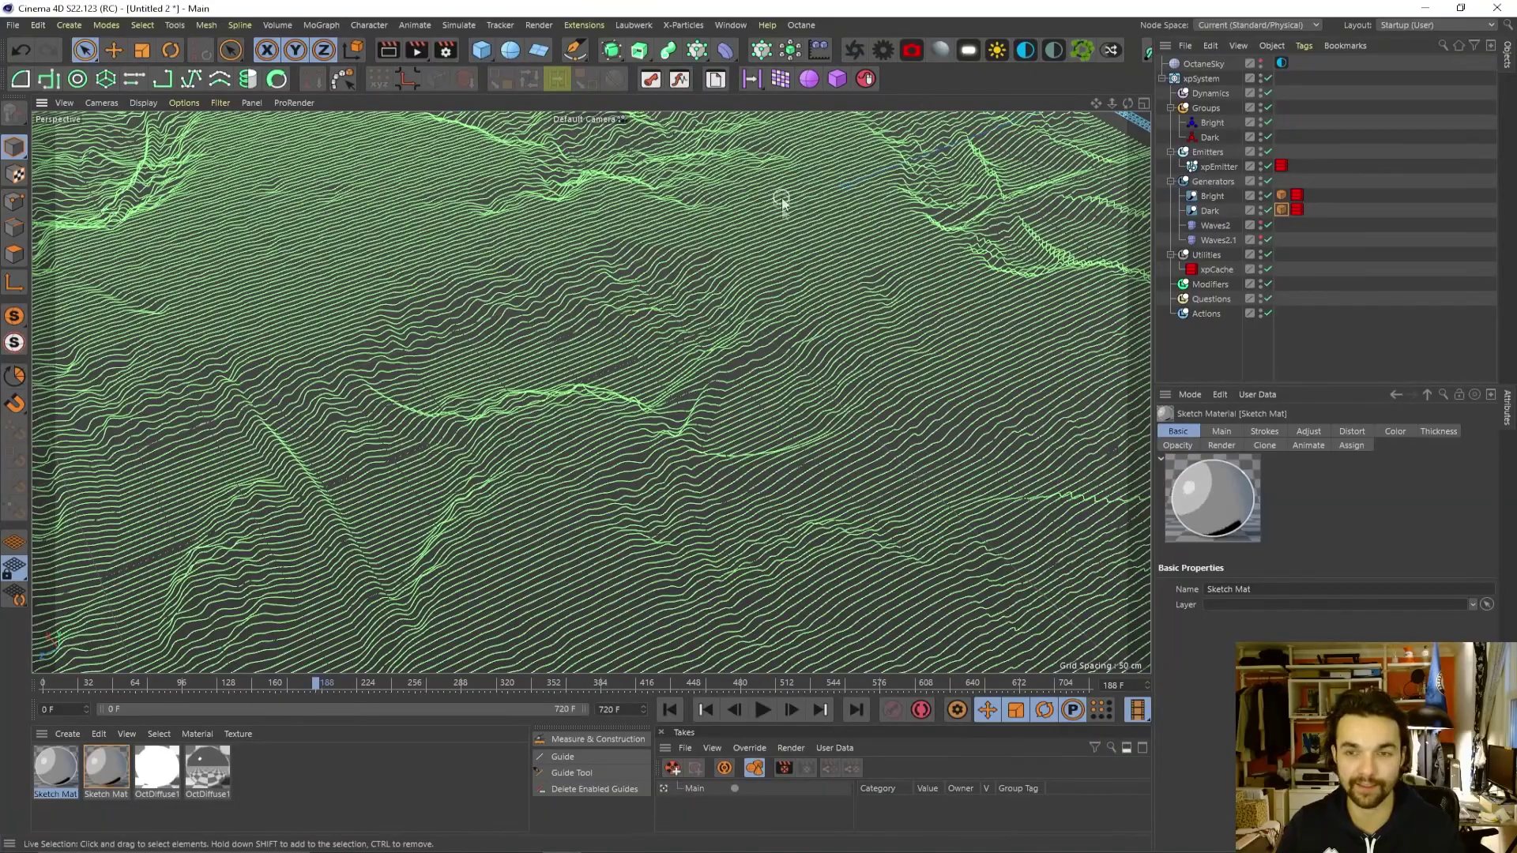
{"action": "right_click_drag", "start_coordinate": [782, 199], "coordinate": [869, 366], "text": "alt"}
{"action": "right_click_drag", "start_coordinate": [669, 347], "coordinate": [718, 304], "text": "alt"}
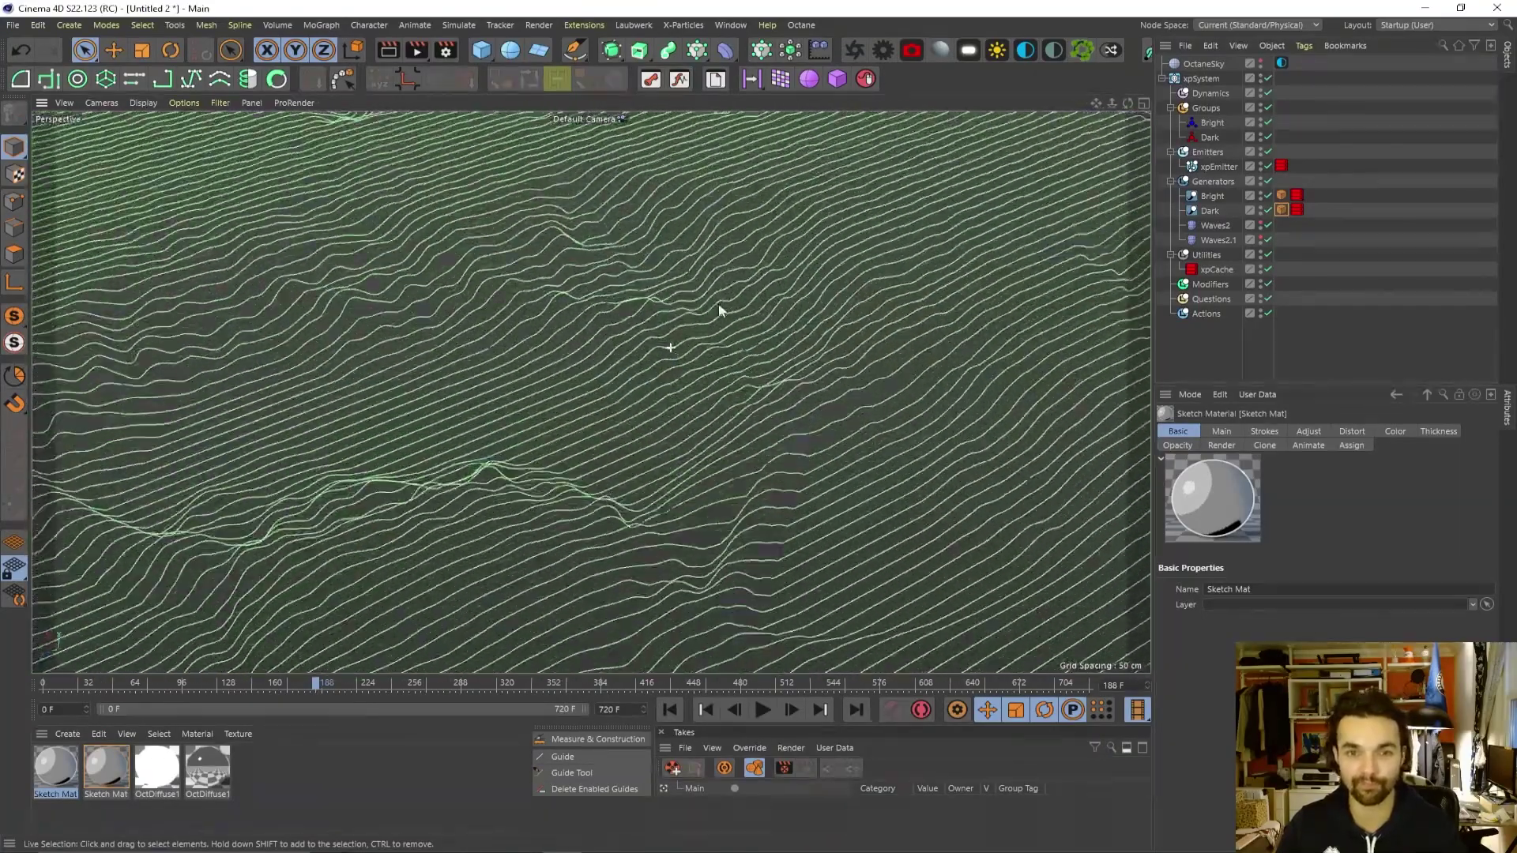
{"action": "mouse_move", "coordinate": [718, 304]}
{"action": "left_mouse_down", "text": "alt"}
{"action": "mouse_move", "coordinate": [731, 288]}
{"action": "mouse_move", "coordinate": [735, 304]}
{"action": "left_mouse_up", "text": "alt"}
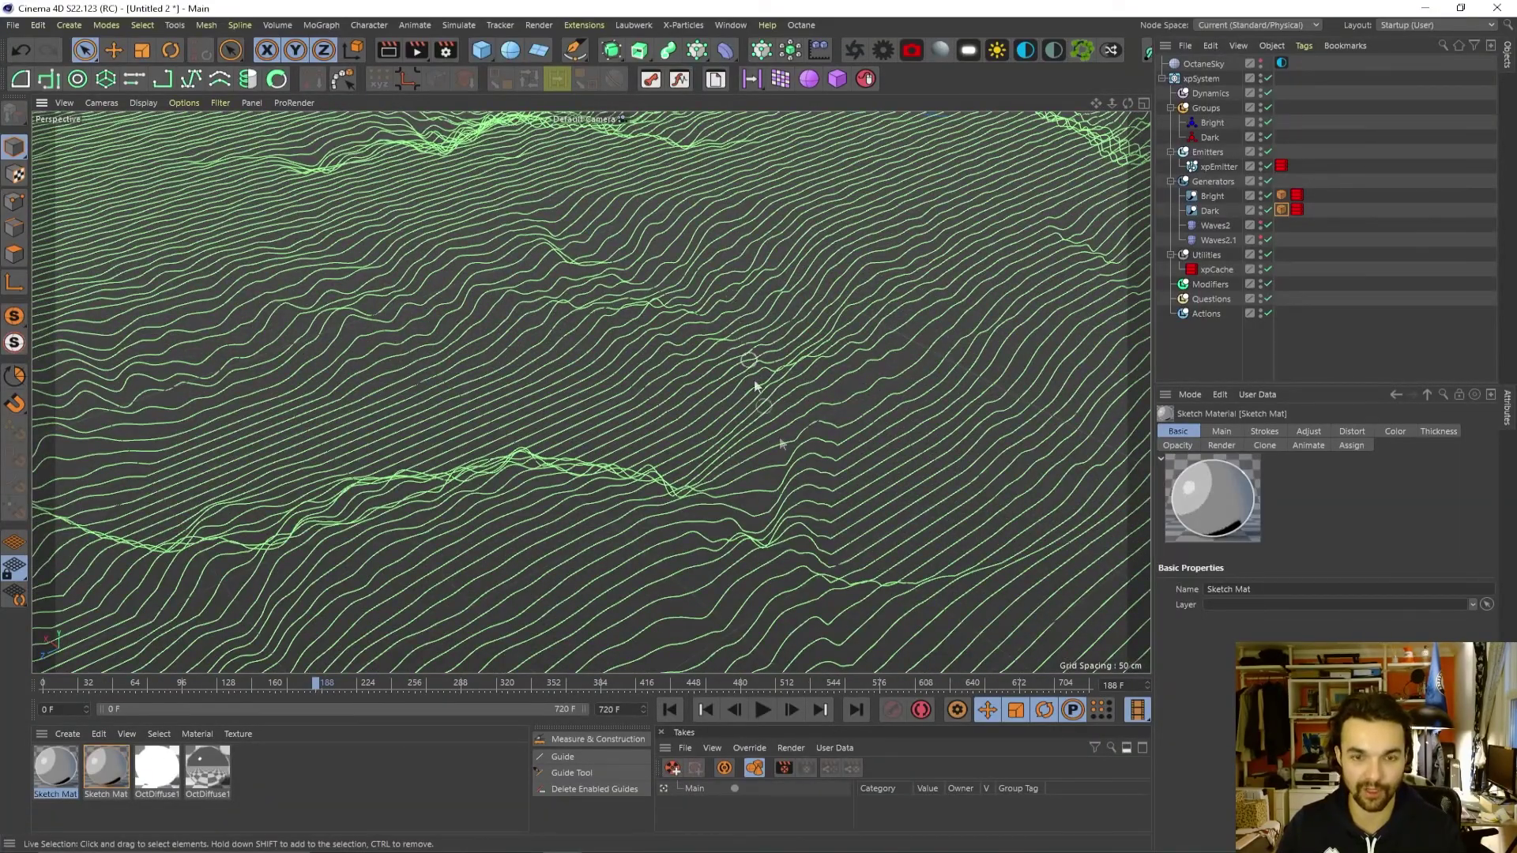
Switch to After Effects and play back the 01 View composition from an earlier point in the 01 View clip.
{"action": "key", "text": "alt+Tab"}
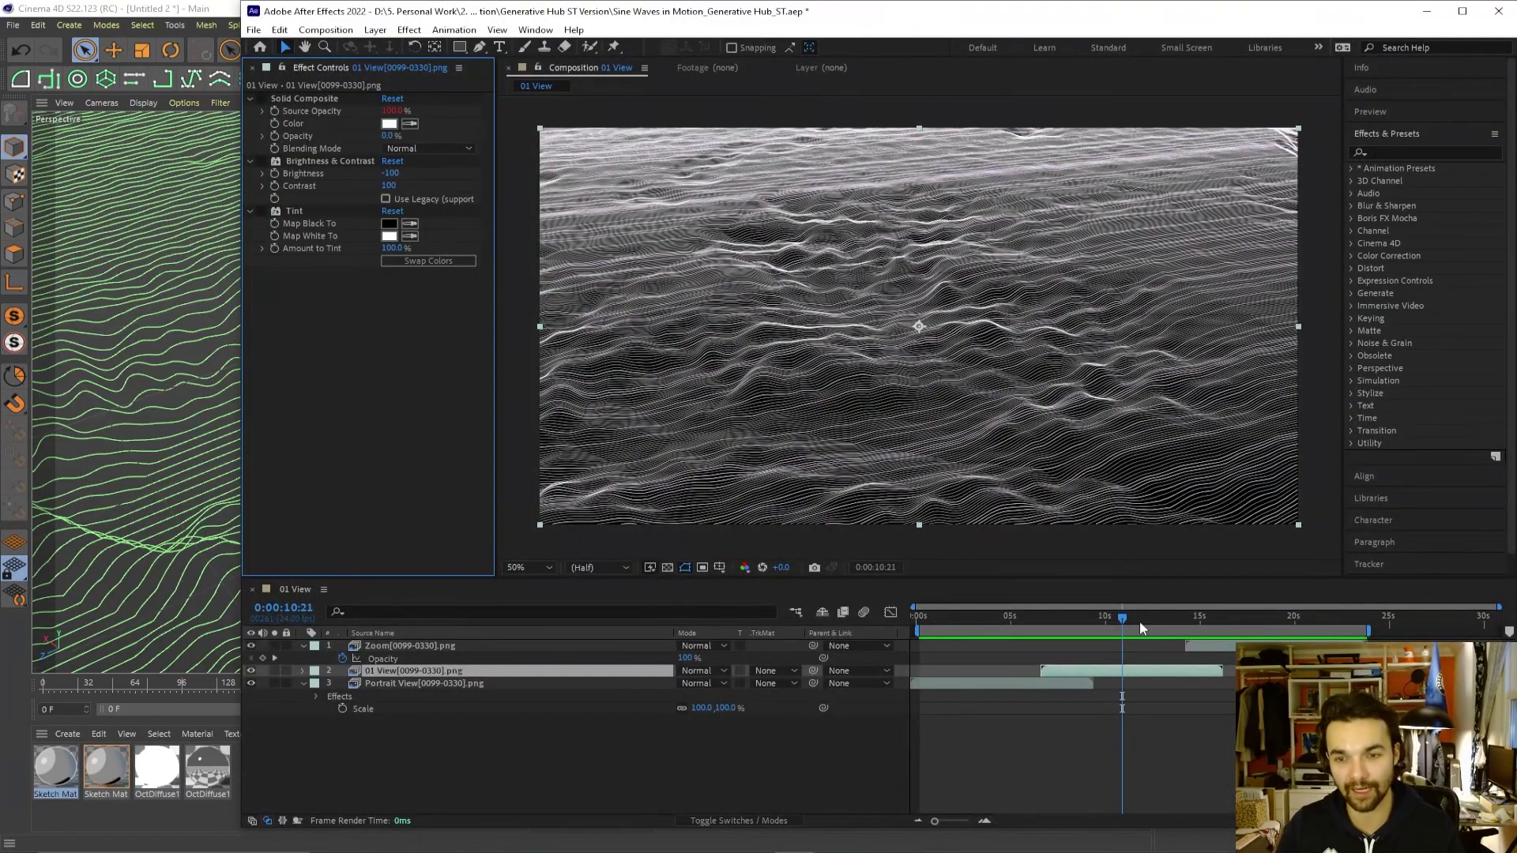
{"action": "mouse_move", "coordinate": [1117, 623]}
{"action": "left_mouse_down"}
{"action": "mouse_move", "coordinate": [1177, 627]}
{"action": "mouse_move", "coordinate": [1099, 629]}
{"action": "left_mouse_up"}
{"action": "key", "text": "space"}
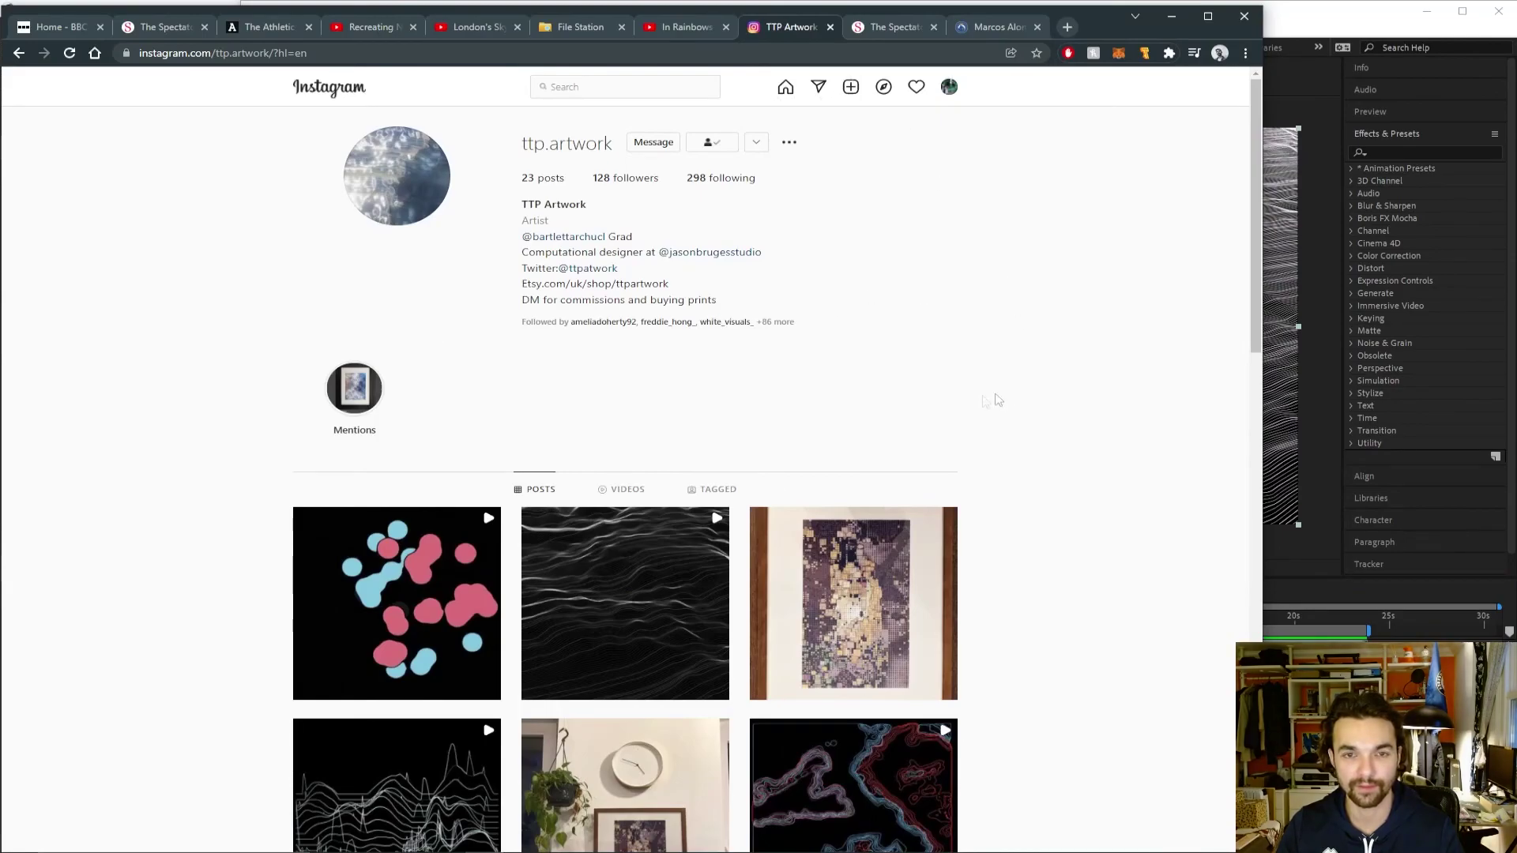
Open the Sine Waves in Motion post on the Instagram profile, skip its video to 0:10 and pause it.
{"action": "left_click", "coordinate": [644, 607]}
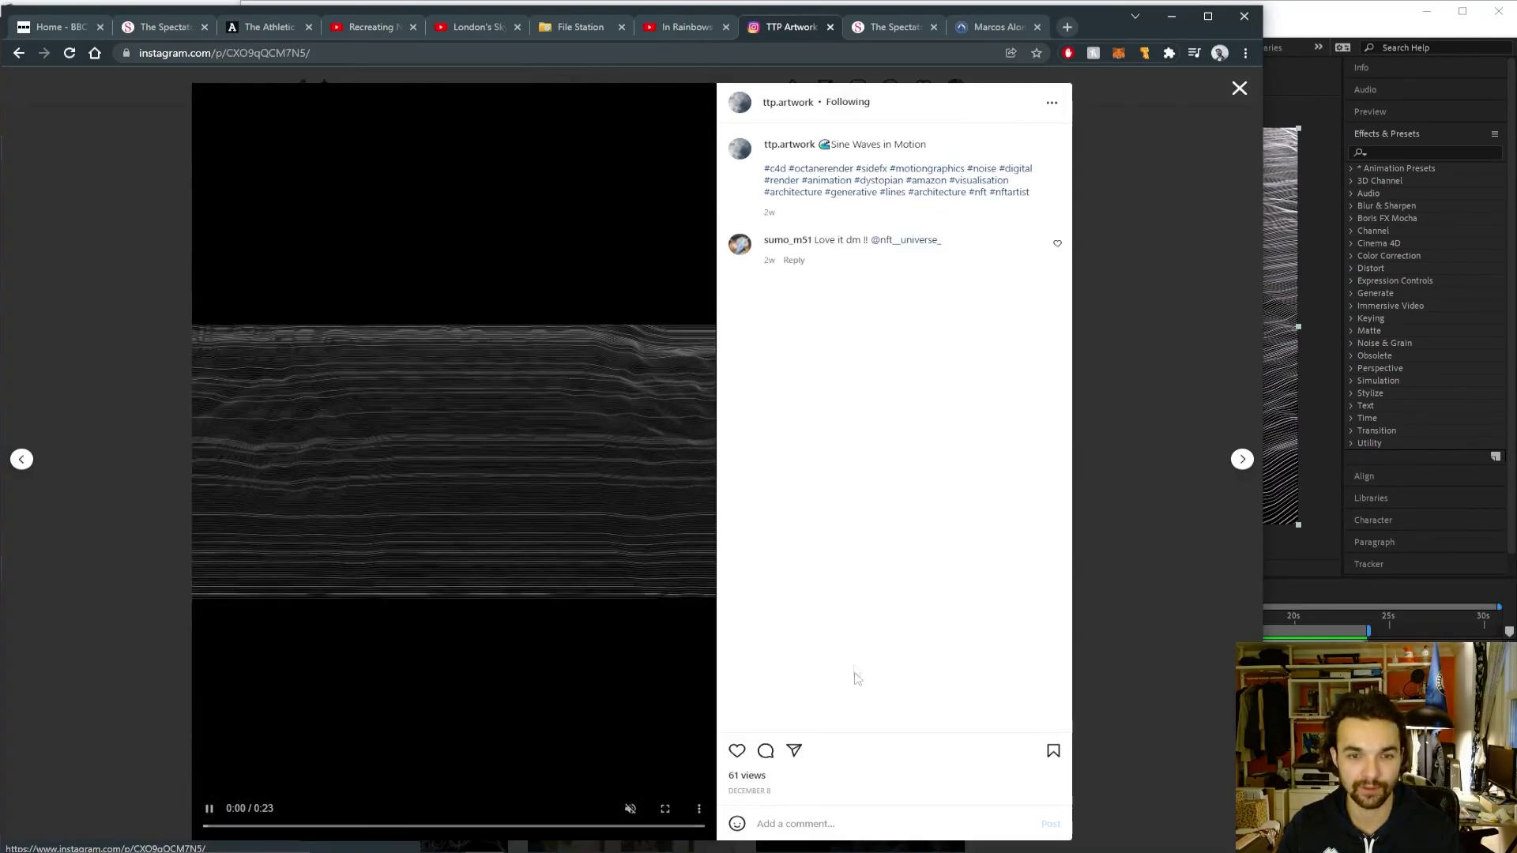
{"action": "left_click", "coordinate": [434, 827]}
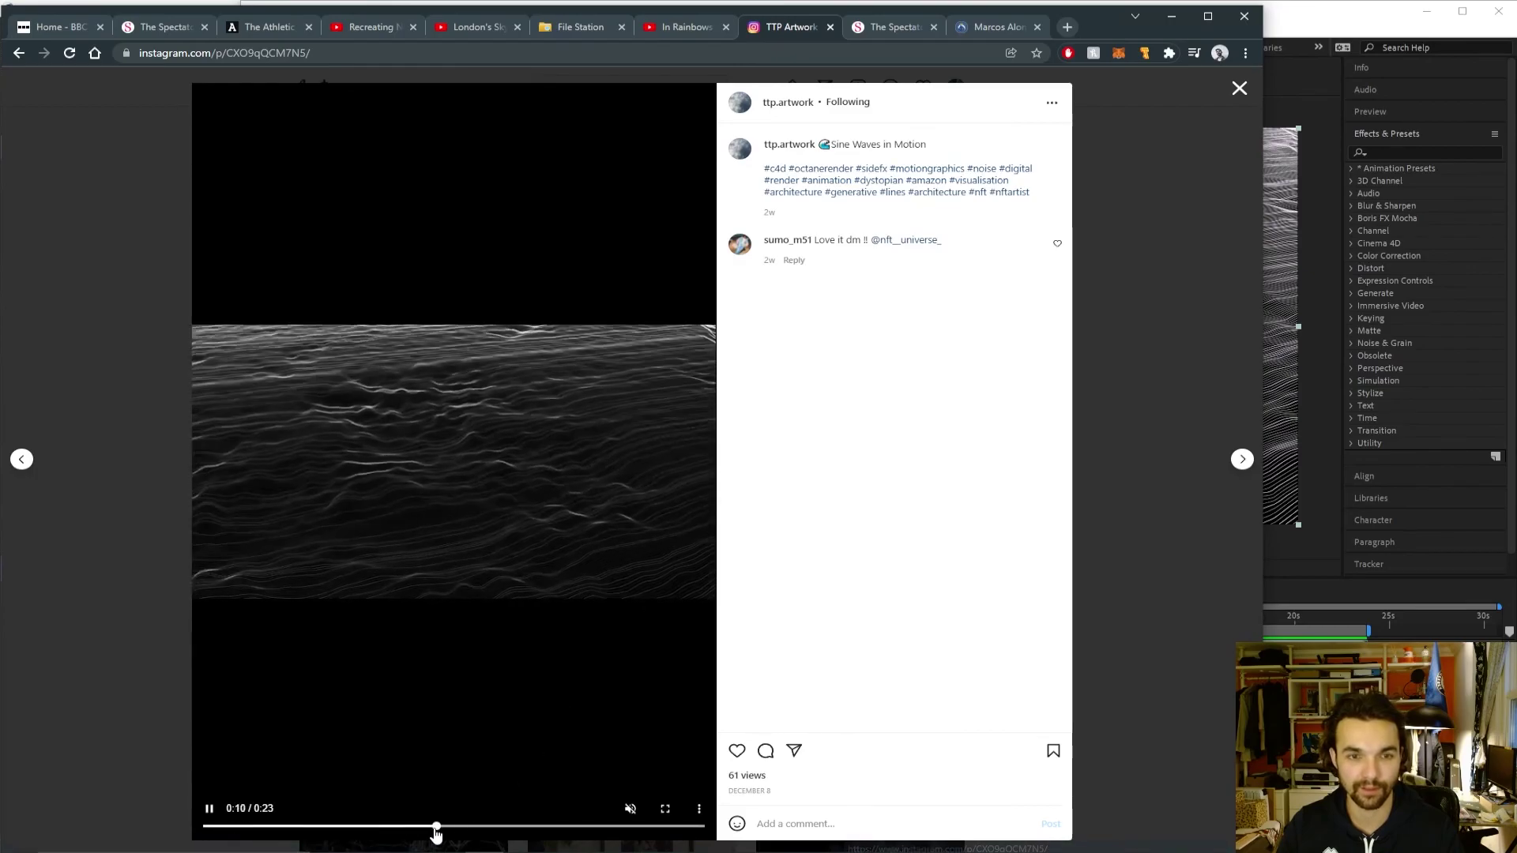
{"action": "left_click", "coordinate": [222, 807]}
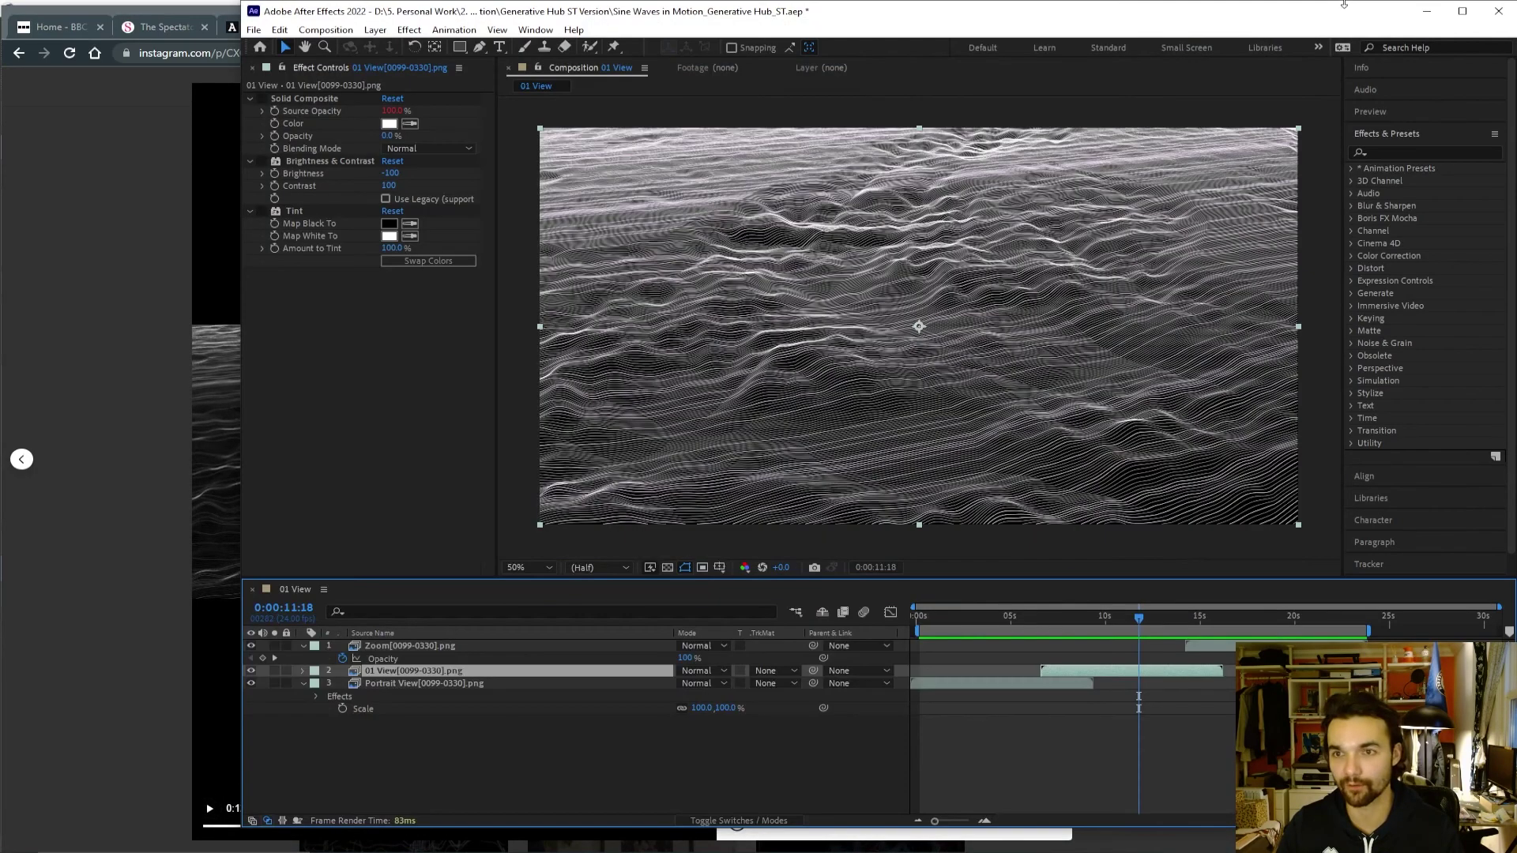
Return to After Effects and maximize its window.
{"action": "key", "text": "alt+Tab"}
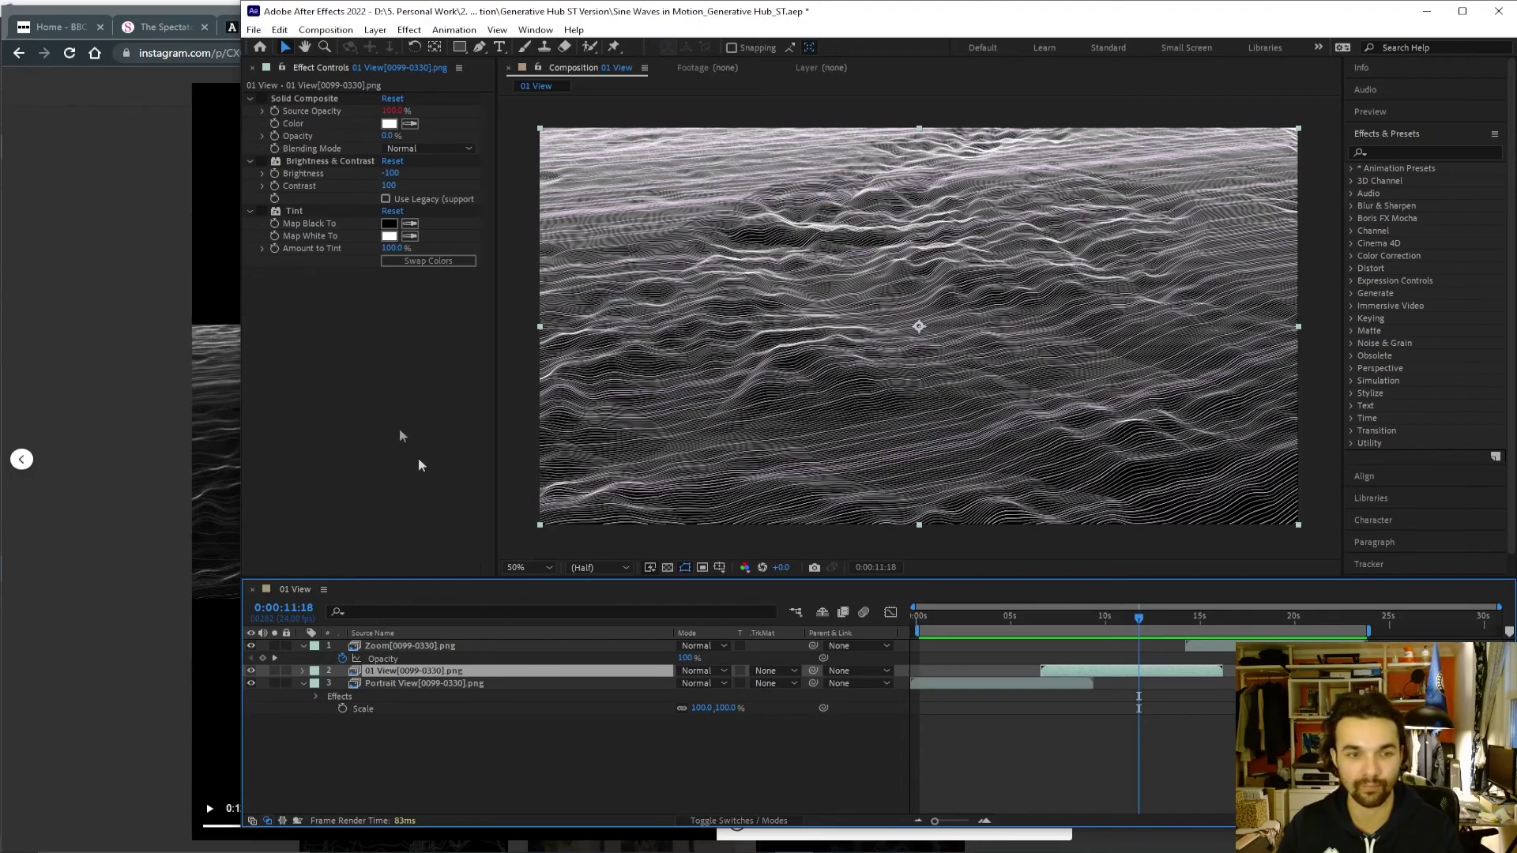
{"action": "left_click", "coordinate": [400, 375]}
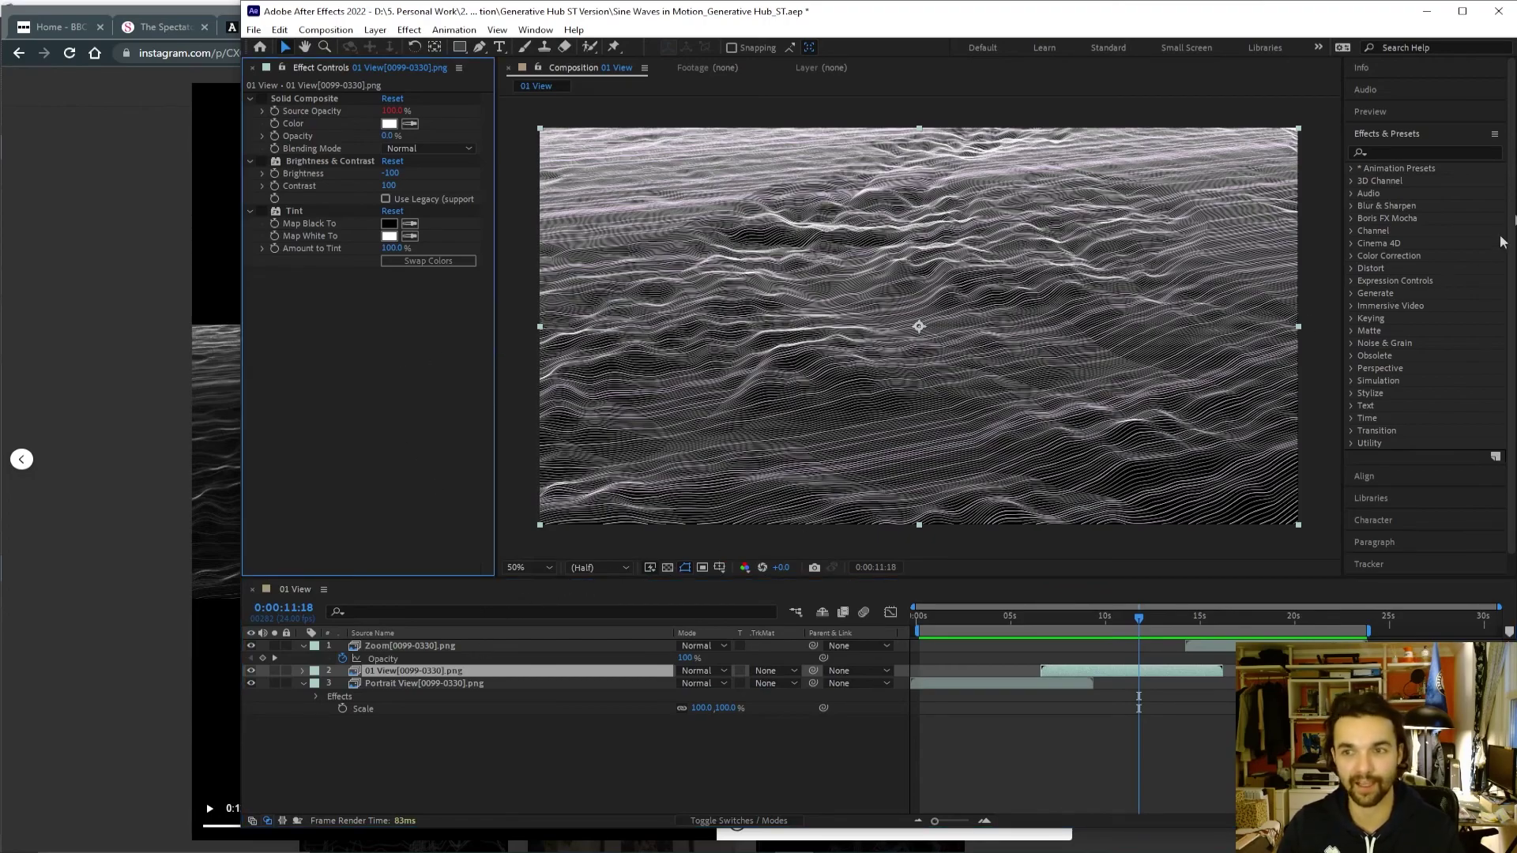
{"action": "double_click", "coordinate": [979, 6]}
{"action": "double_click", "coordinate": [979, 5]}
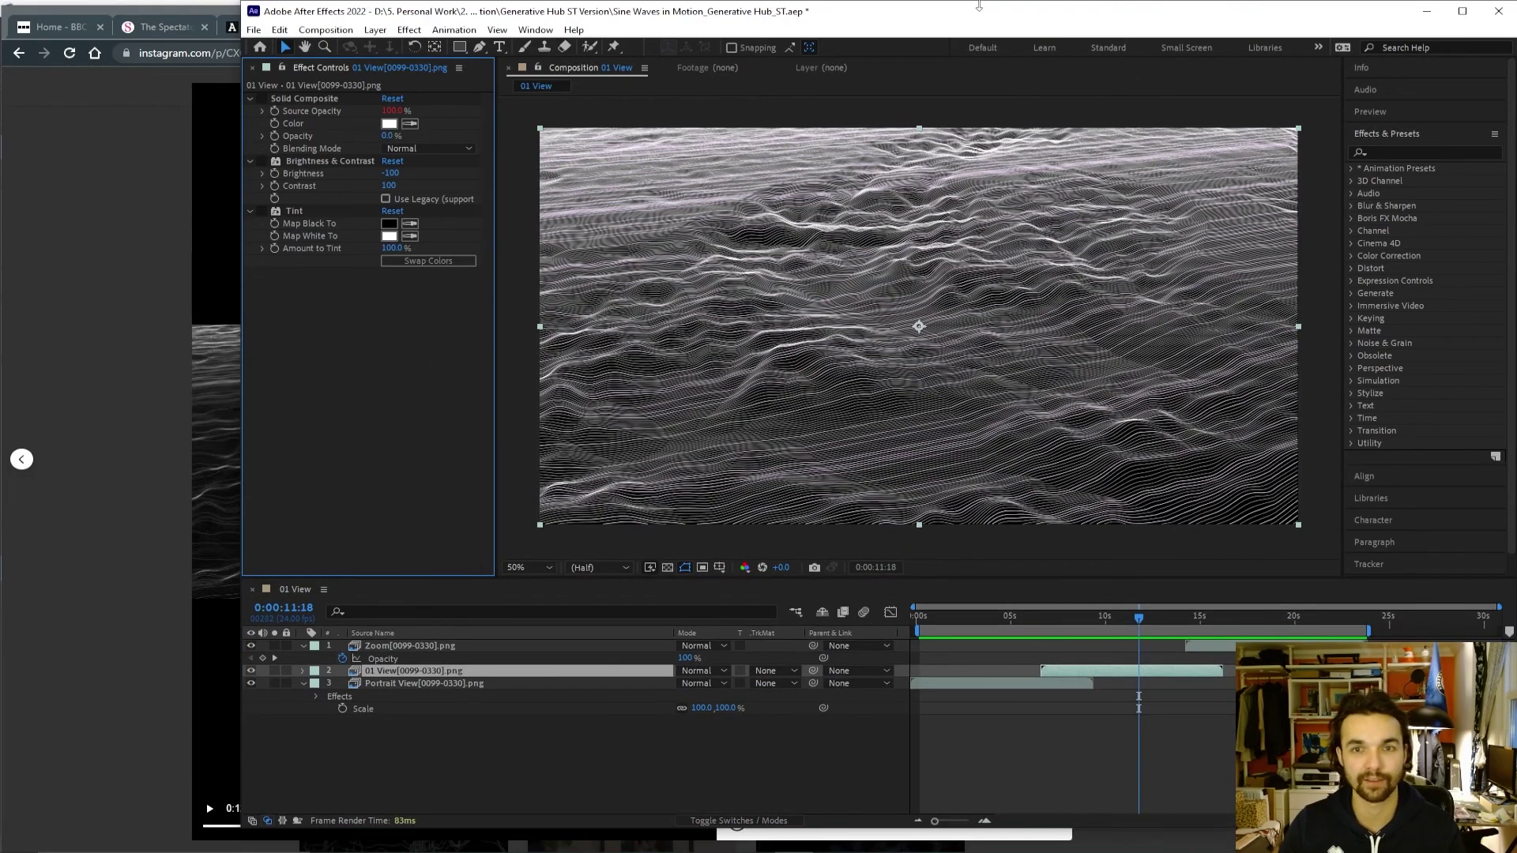
{"action": "double_click", "coordinate": [976, 16]}
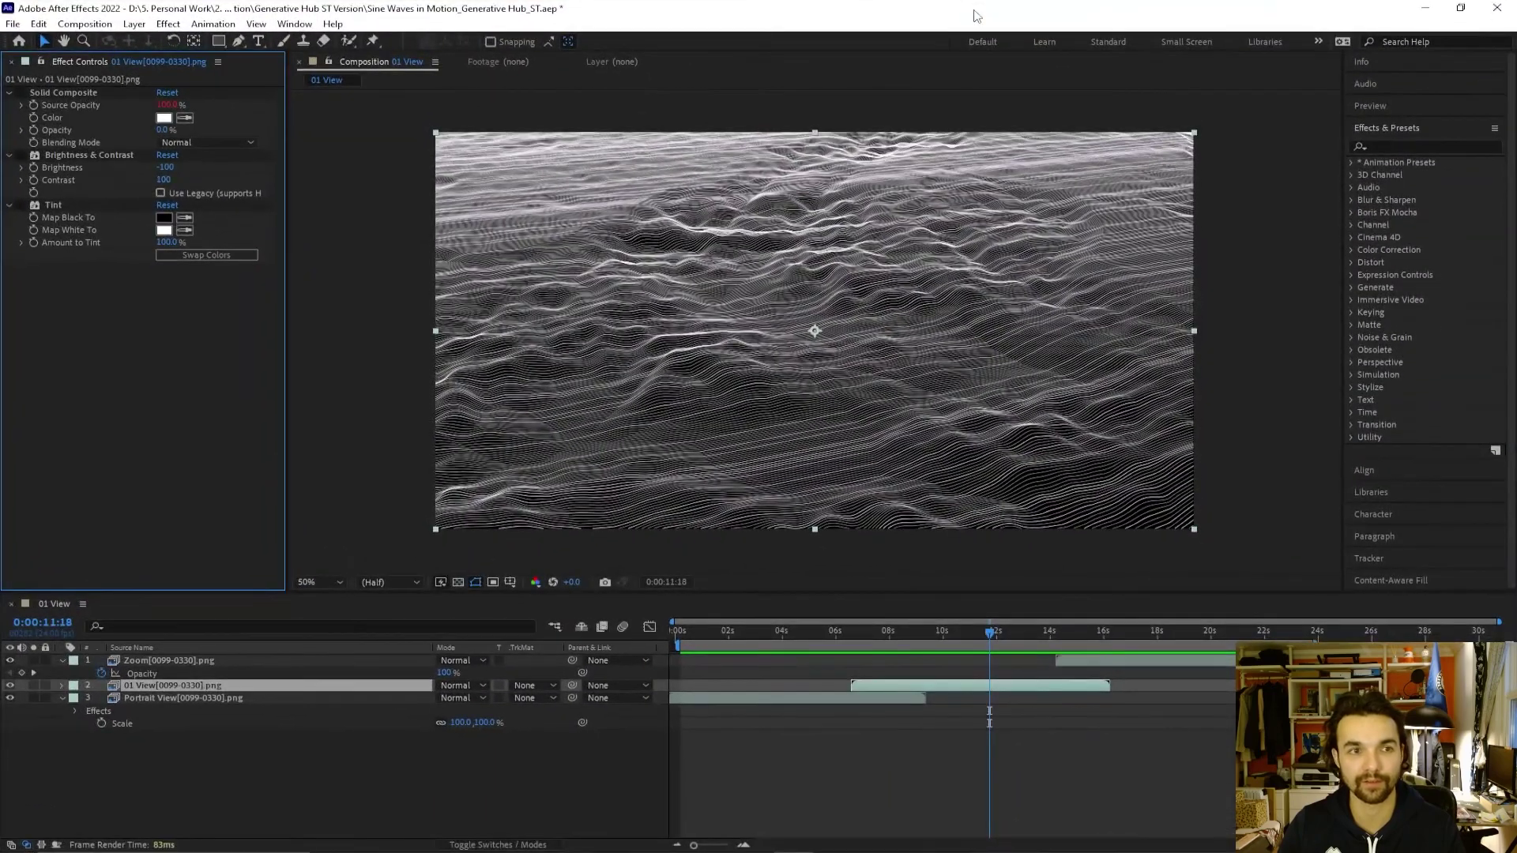
Search the effects library for "bright" and enable the existing Brightness & Contrast effect on the 01 View layer.
{"action": "left_click", "coordinate": [77, 92]}
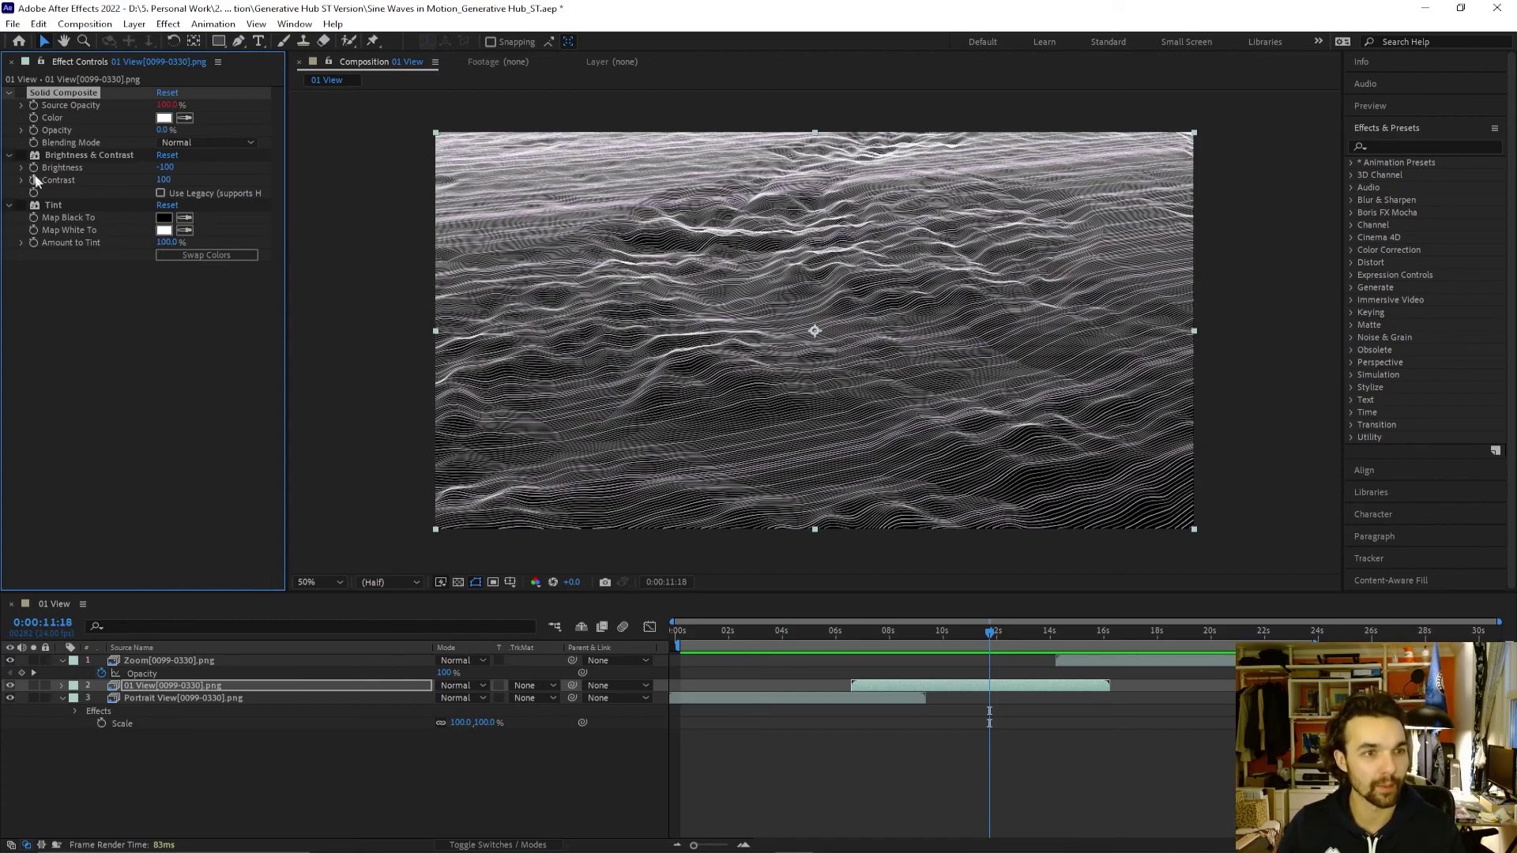
{"action": "left_click", "coordinate": [87, 157]}
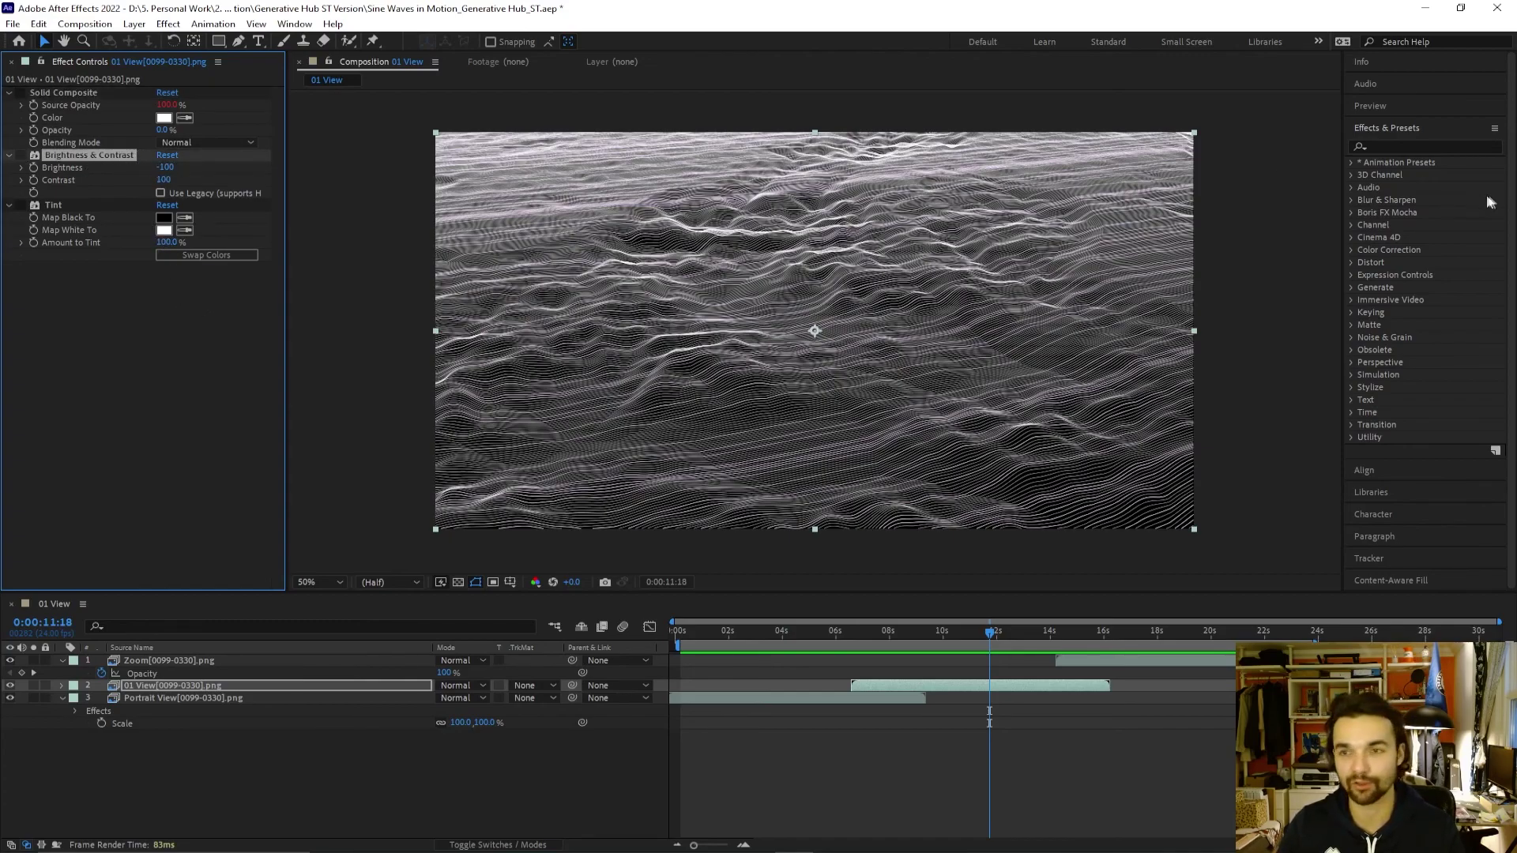
{"action": "left_click", "coordinate": [1416, 144]}
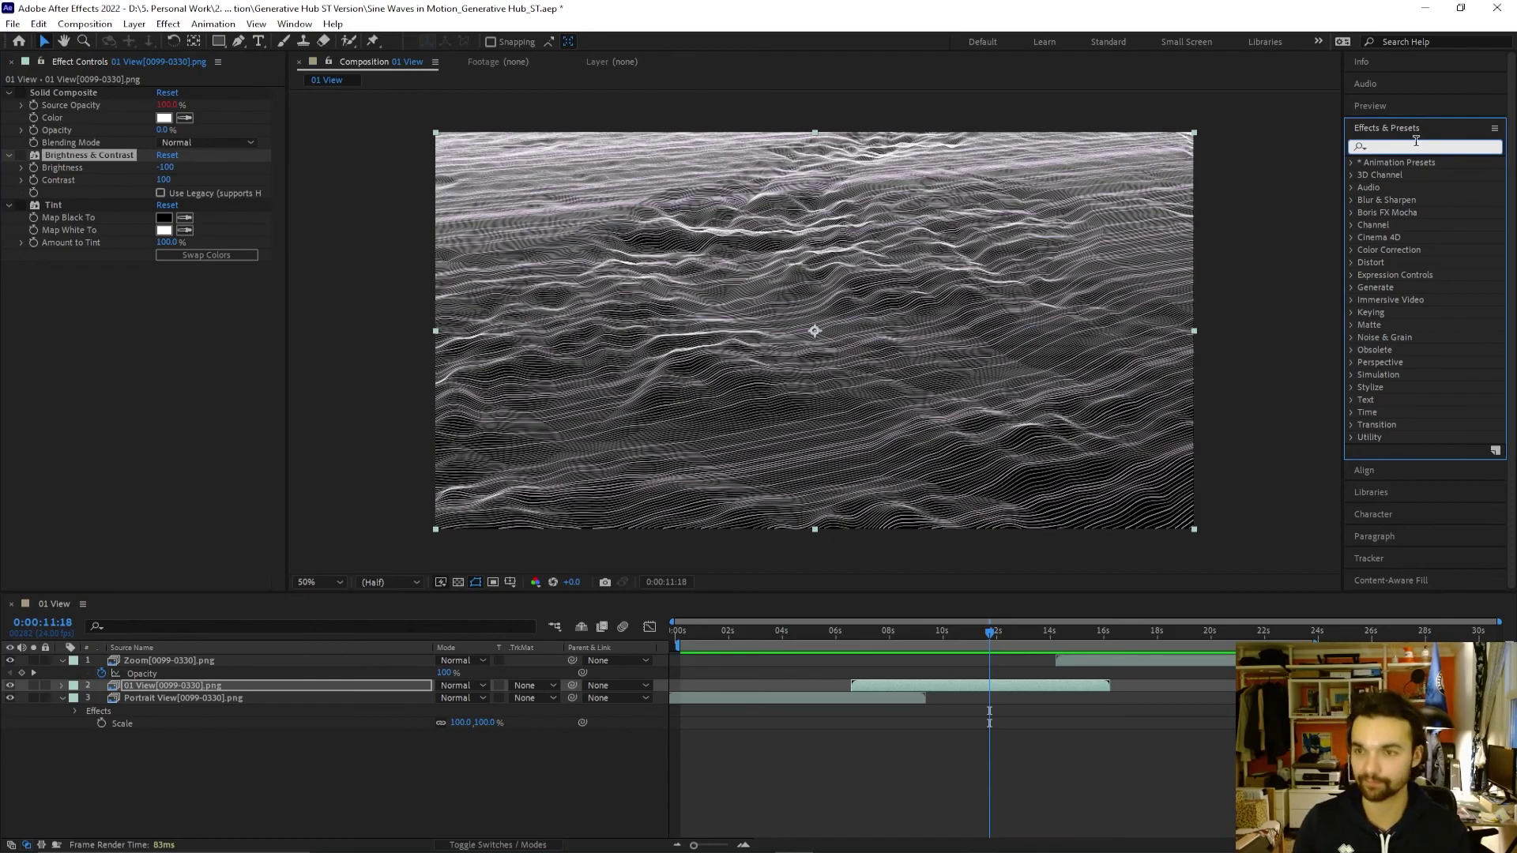
{"action": "type", "text": "nrightn"}
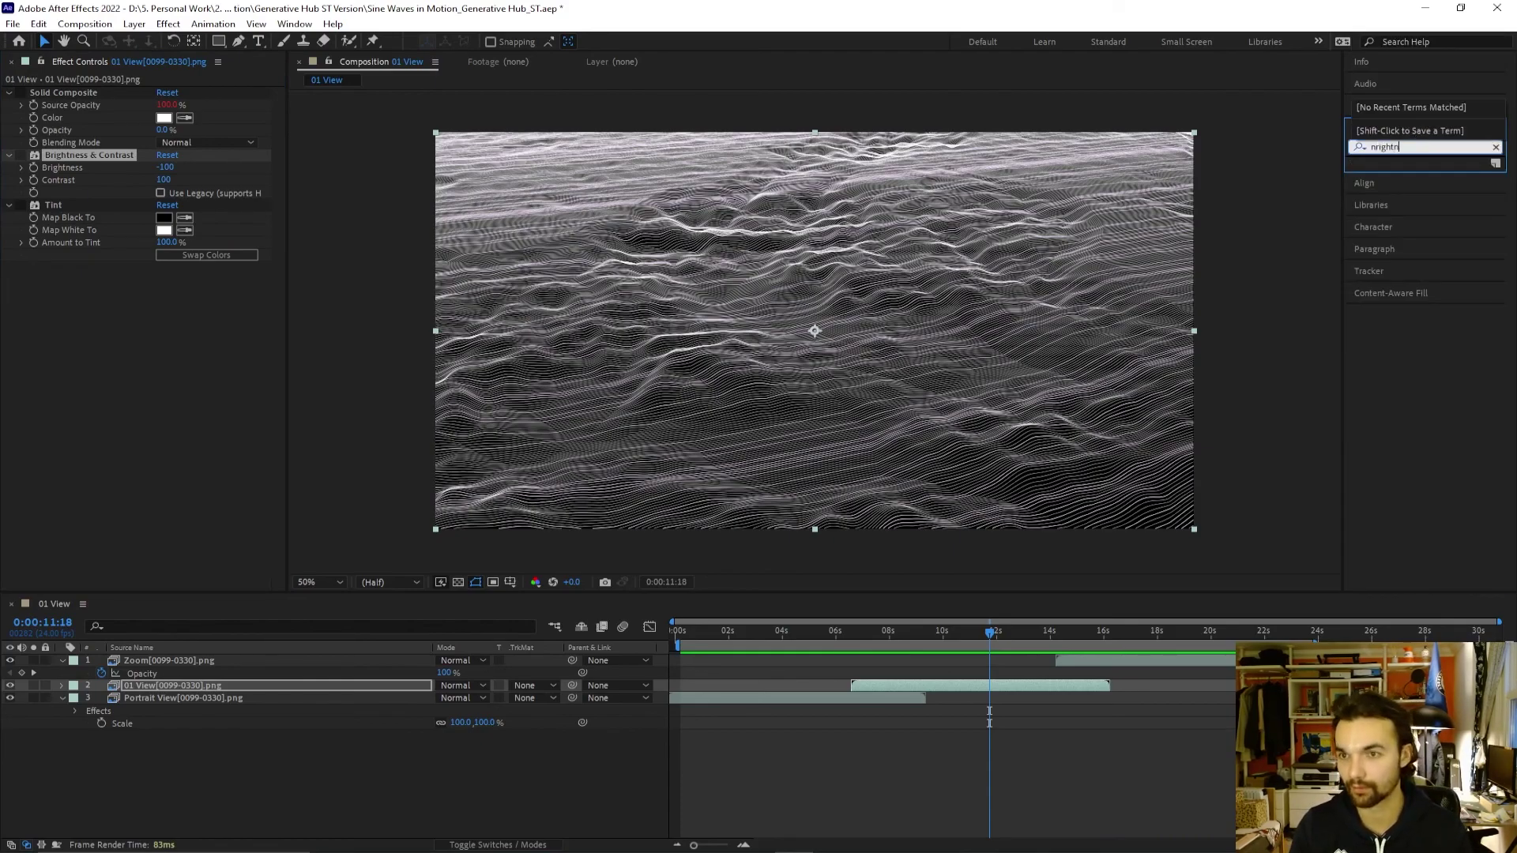
{"action": "key", "text": "ctrl+a"}
{"action": "type", "text": "bright"}
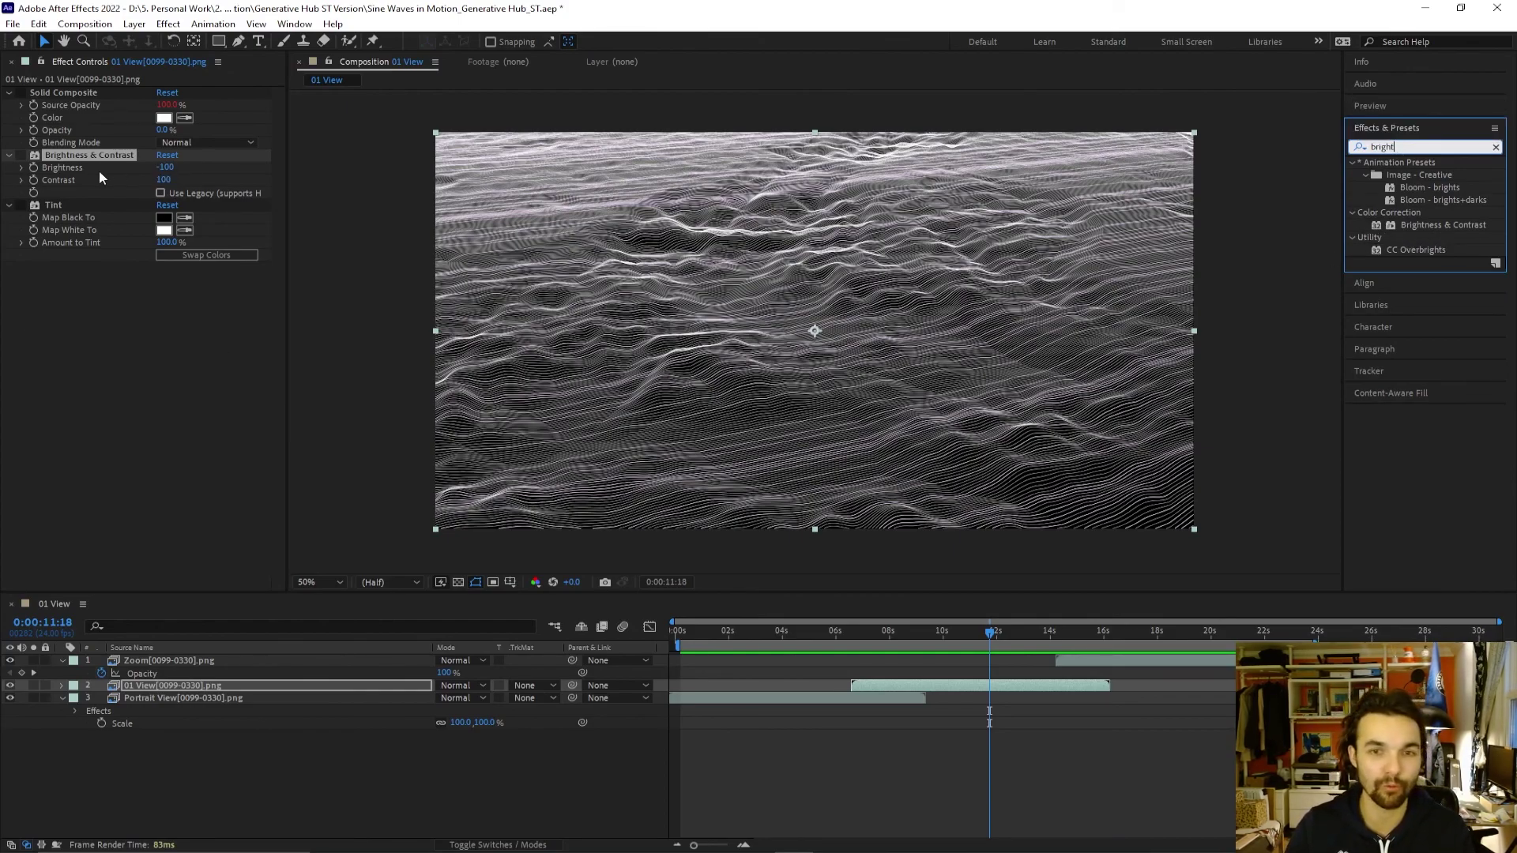
{"action": "left_click", "coordinate": [22, 156]}
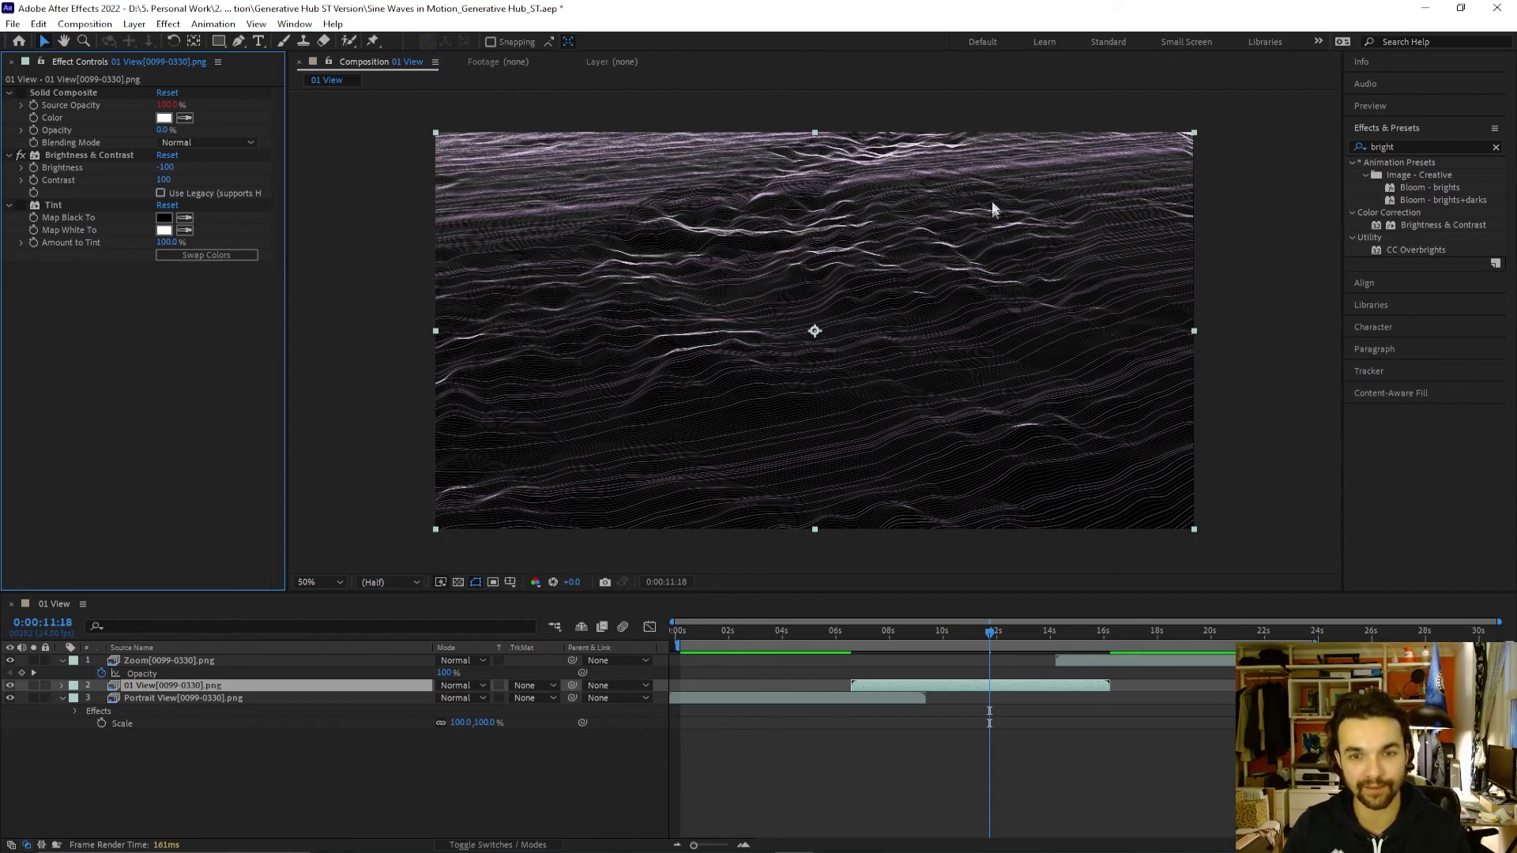
Inspect the line detail in the composition and enable the Tint effect on the 01 View layer.
{"action": "scroll", "coordinate": [793, 289], "scroll_direction": "up", "scroll_amount": 3}
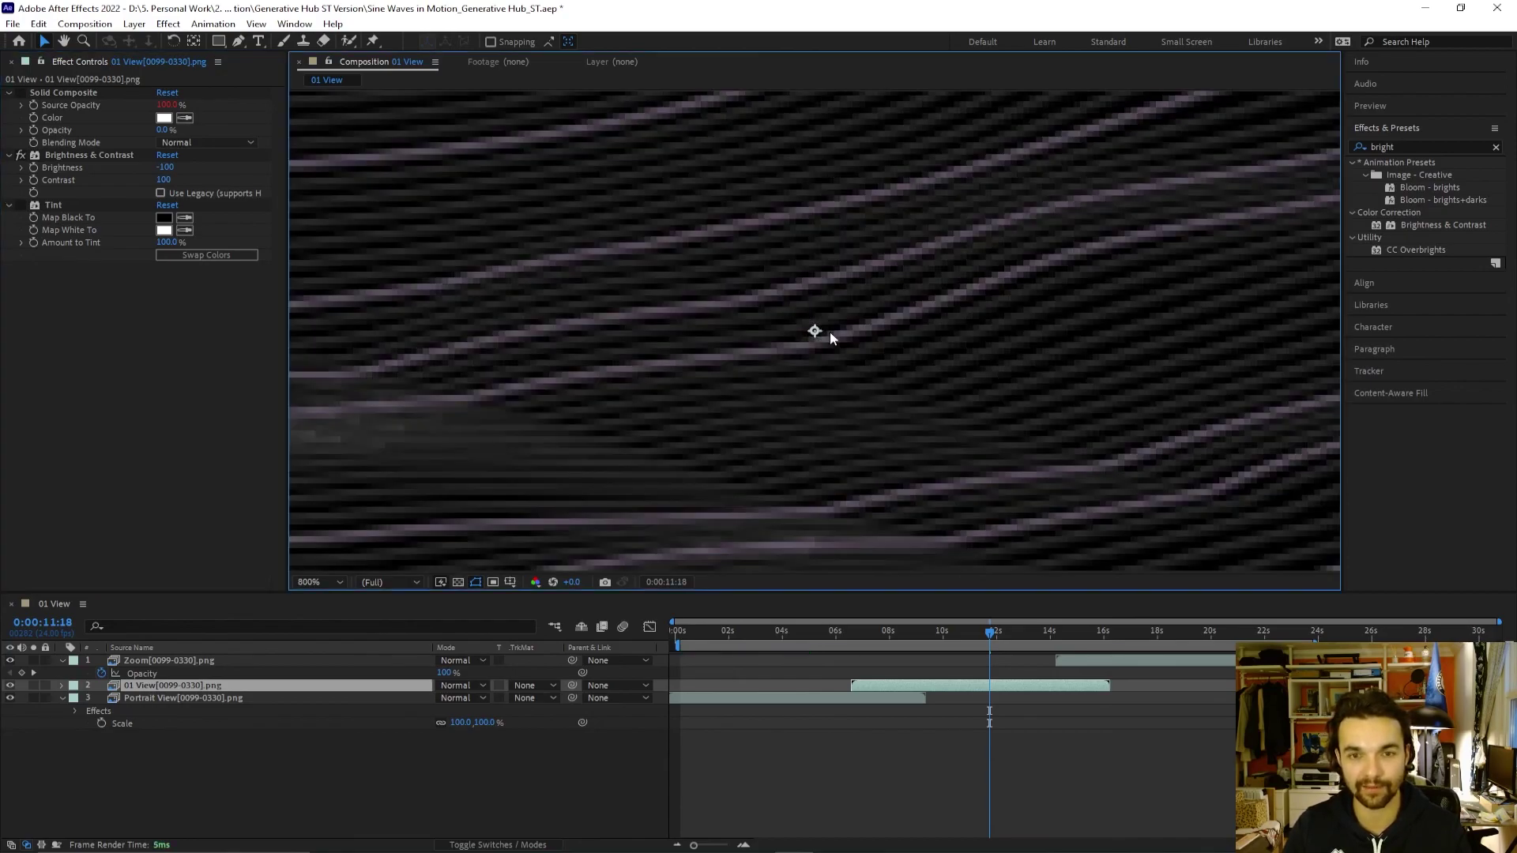
{"action": "scroll", "coordinate": [821, 287], "scroll_direction": "down", "scroll_amount": 2}
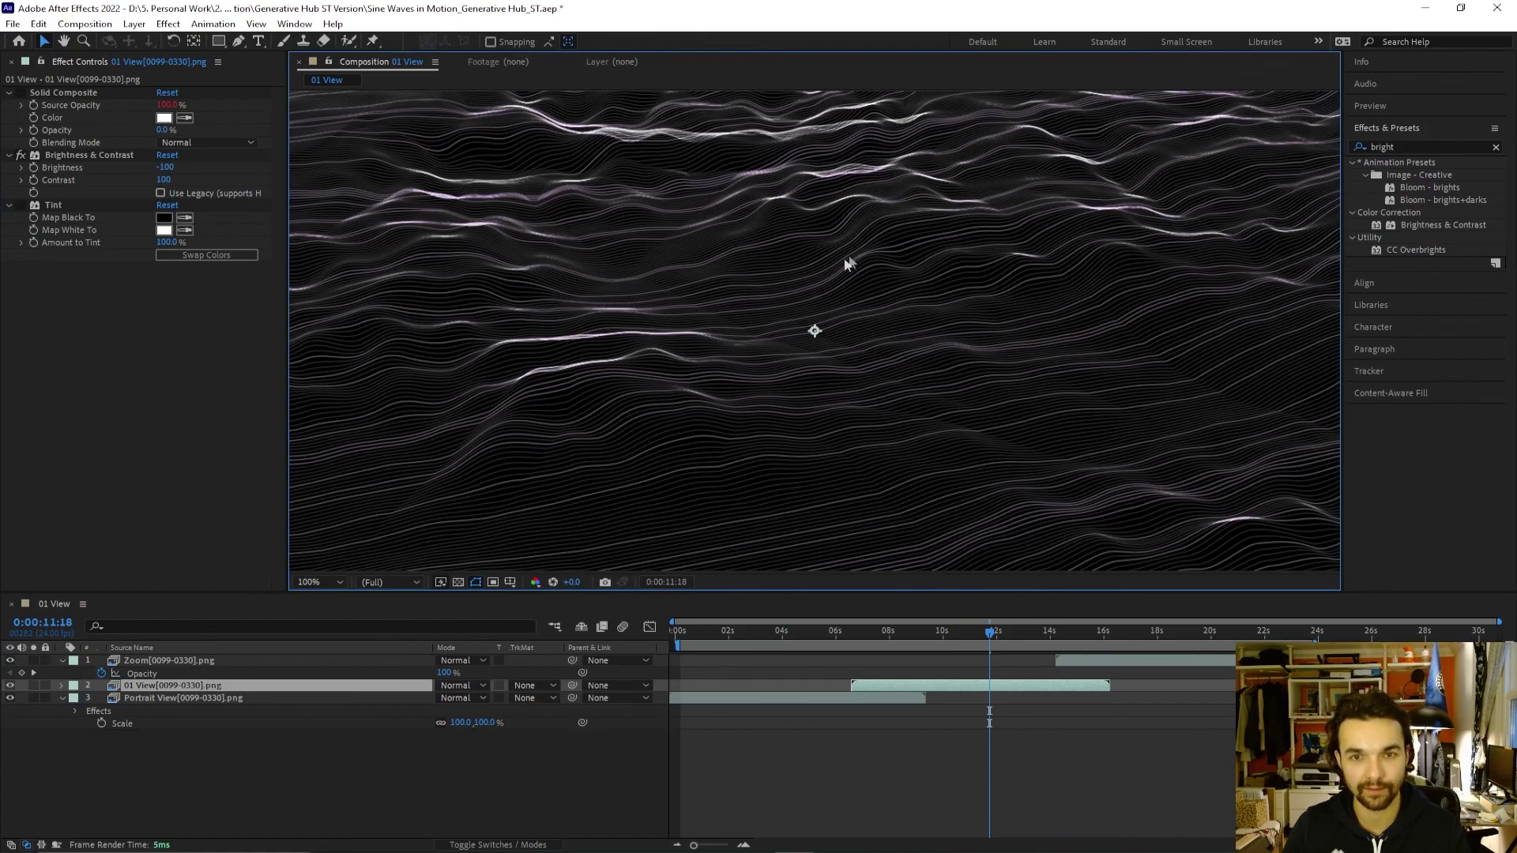
{"action": "scroll", "coordinate": [1011, 182], "scroll_direction": "down", "scroll_amount": 2}
{"action": "scroll", "coordinate": [1011, 182], "scroll_direction": "up", "scroll_amount": 2}
{"action": "scroll", "coordinate": [1013, 182], "scroll_direction": "down", "scroll_amount": 2}
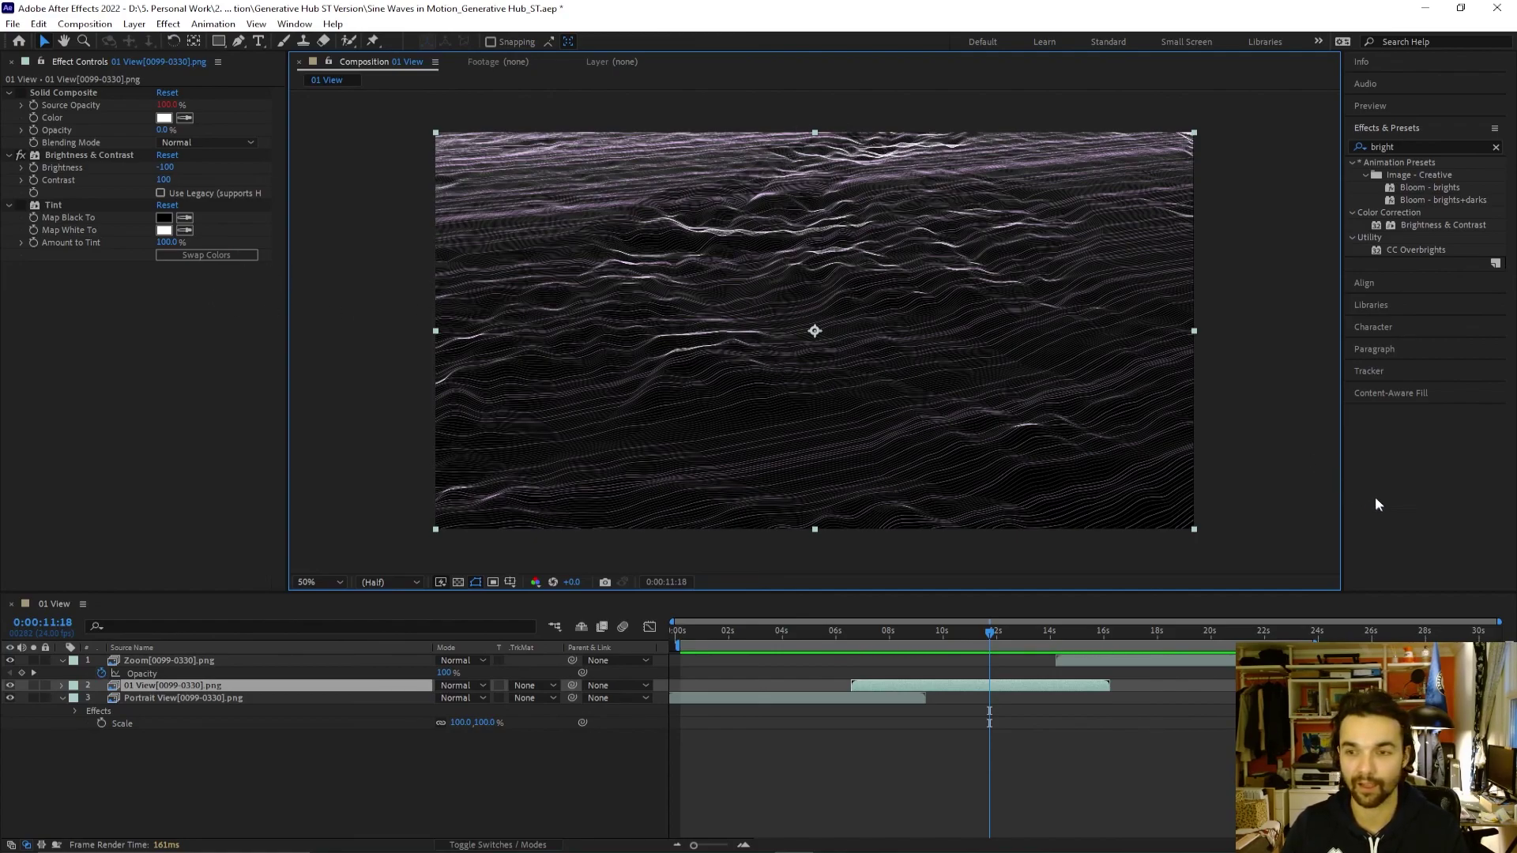
{"action": "left_click", "coordinate": [21, 206]}
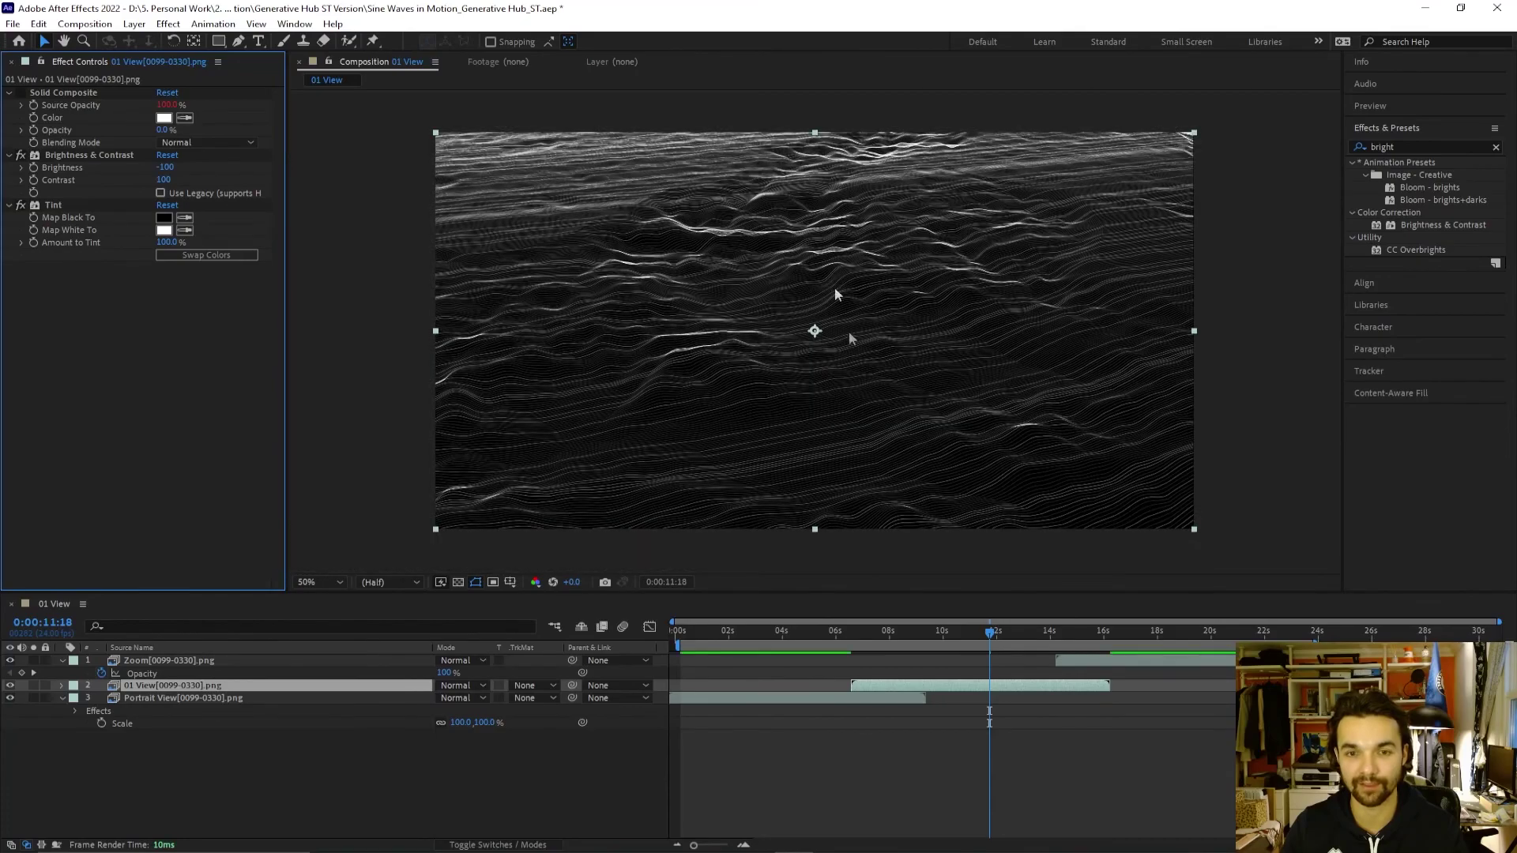
Play back the graded composition from 0:00:09:13 and stop it at 0:00:19:03.
{"action": "left_click", "coordinate": [930, 631]}
{"action": "key", "text": "space"}
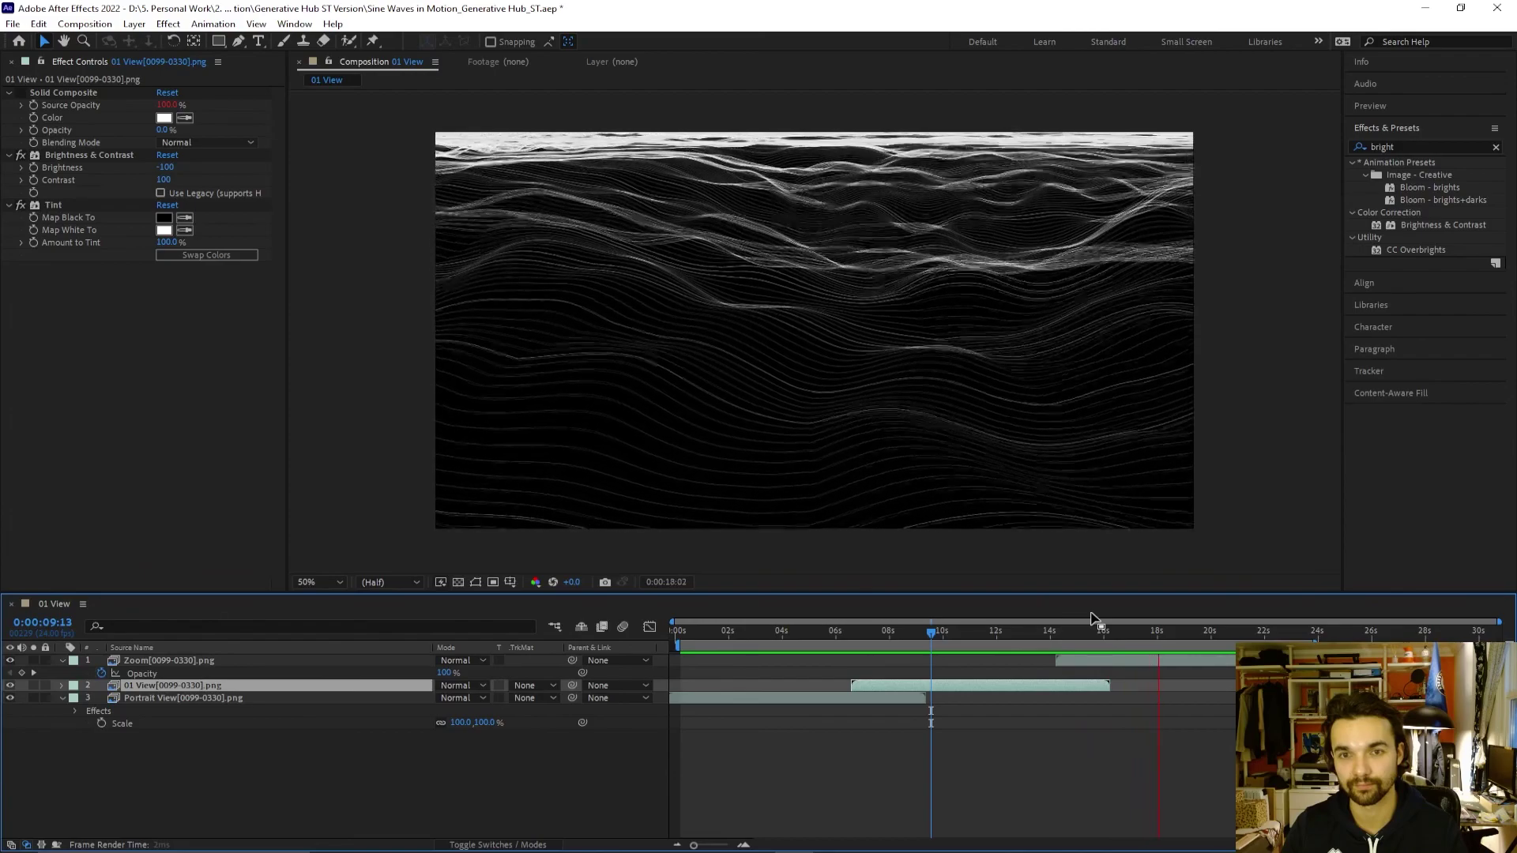
{"action": "key", "text": "space"}
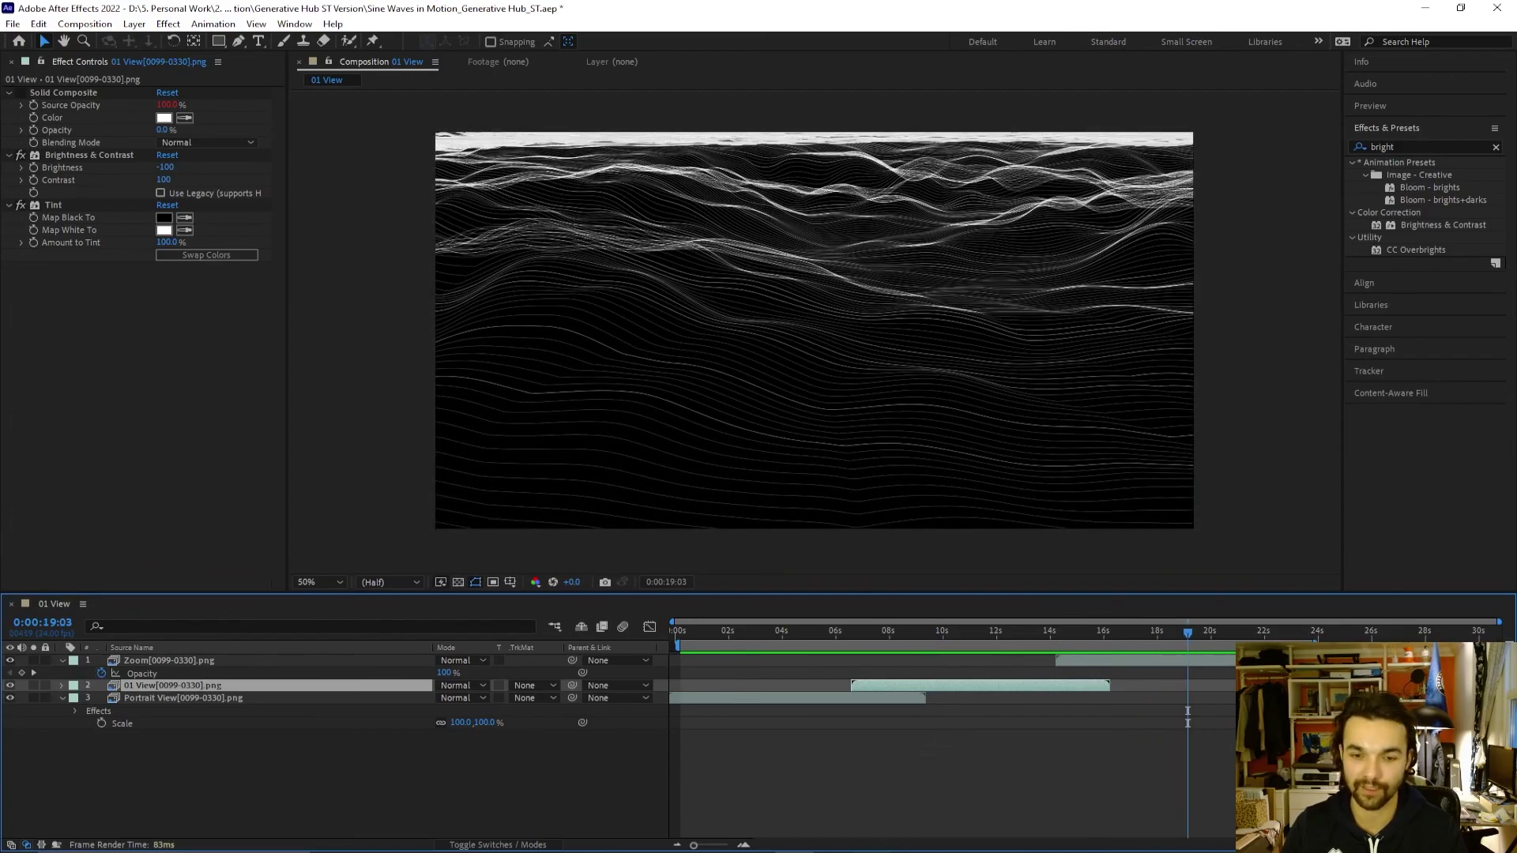